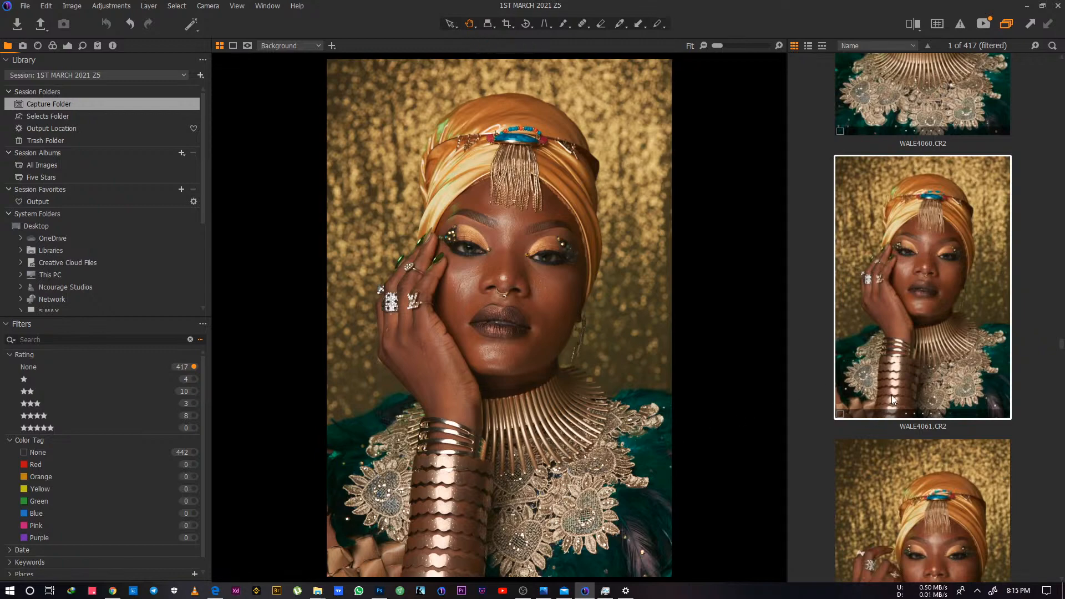
Find the studio portraits on a dark grey background in the capture folder and open NPS_7371.NEF
{"action": "scroll", "coordinate": [891, 395], "scroll_direction": "up", "scroll_amount": 15}
{"action": "scroll", "coordinate": [837, 296], "scroll_direction": "up", "scroll_amount": 15}
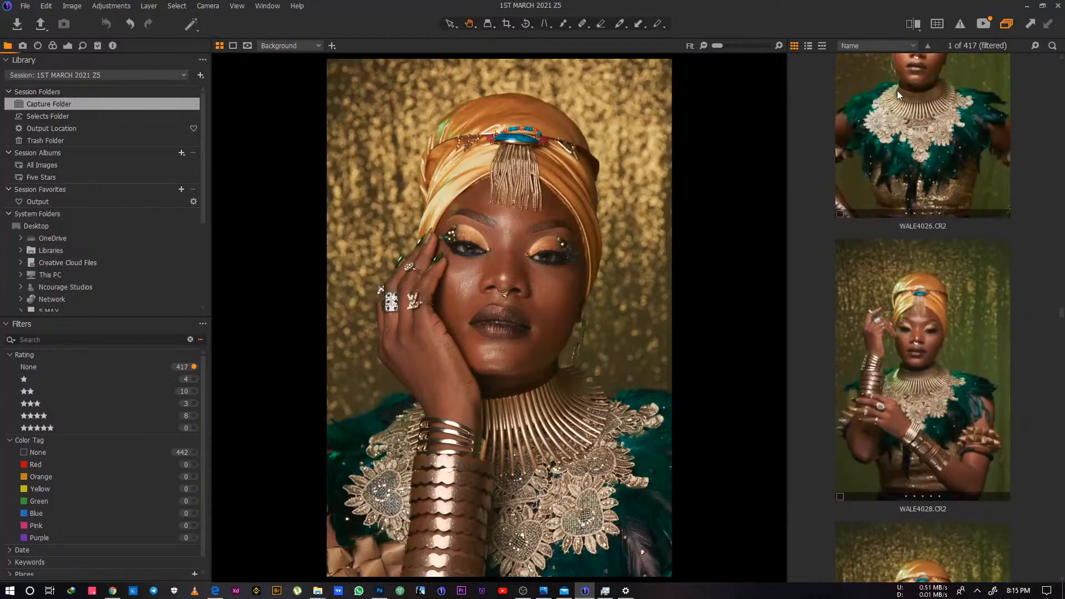
{"action": "left_click_drag", "start_coordinate": [1061, 313], "coordinate": [1033, 242]}
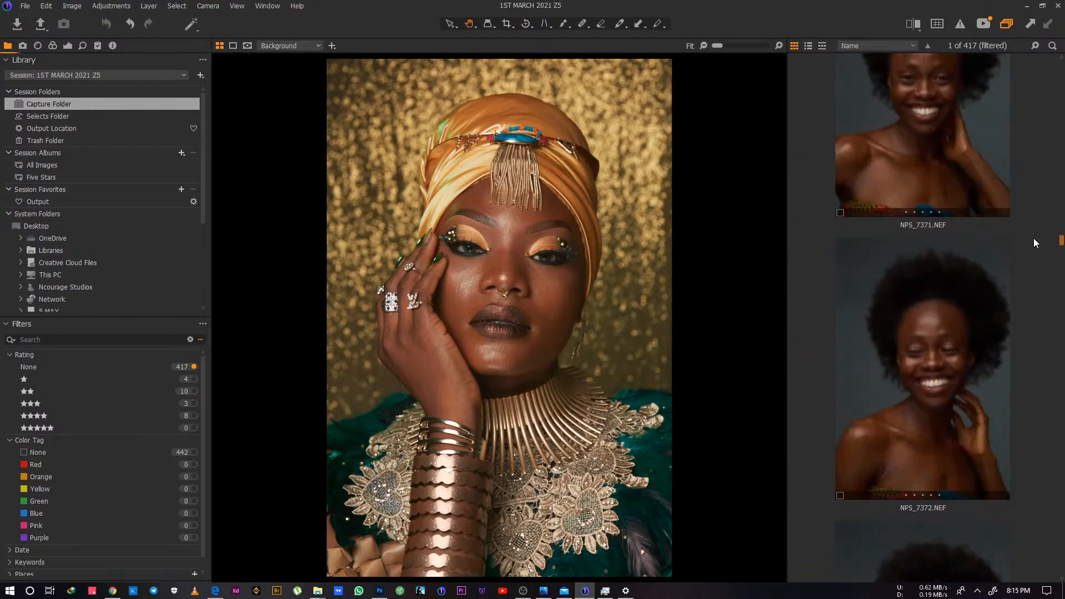
{"action": "left_click", "coordinate": [973, 150]}
Review the dark grey studio portraits one by one in reverse order, from NPS_7371.NEF back to NPS_7336.NEF
{"action": "key", "text": "Left"}
{"action": "key", "text": "Left"}
{"action": "key", "text": "Left"}
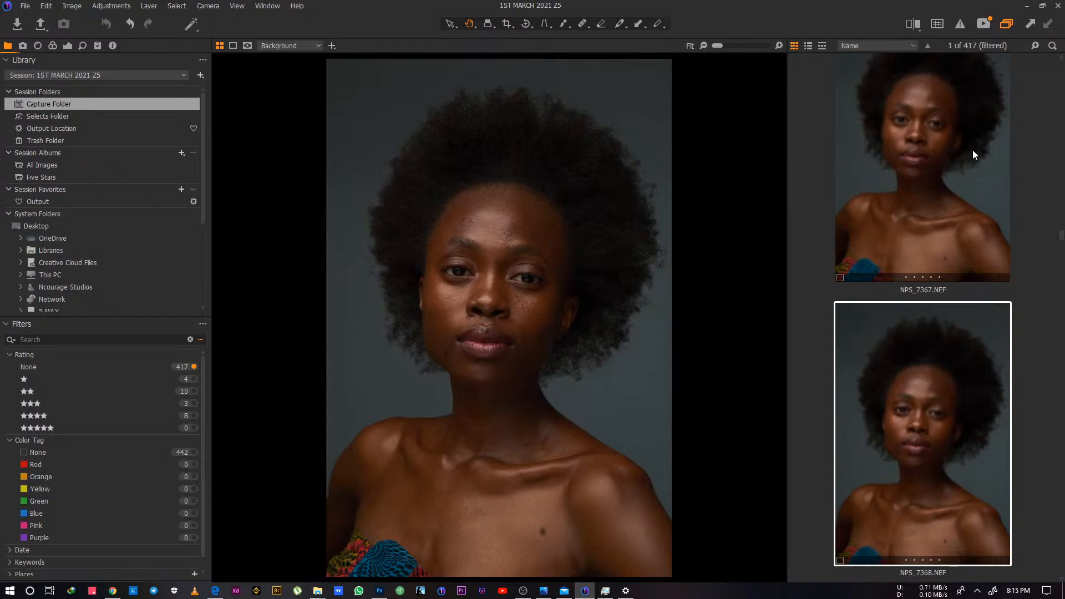
{"action": "key", "text": "Left"}
{"action": "key", "text": "Left"}
{"action": "key", "text": "Left"}
{"action": "key", "text": "Left"}
{"action": "key", "text": "Left"}
{"action": "key", "text": "Left"}
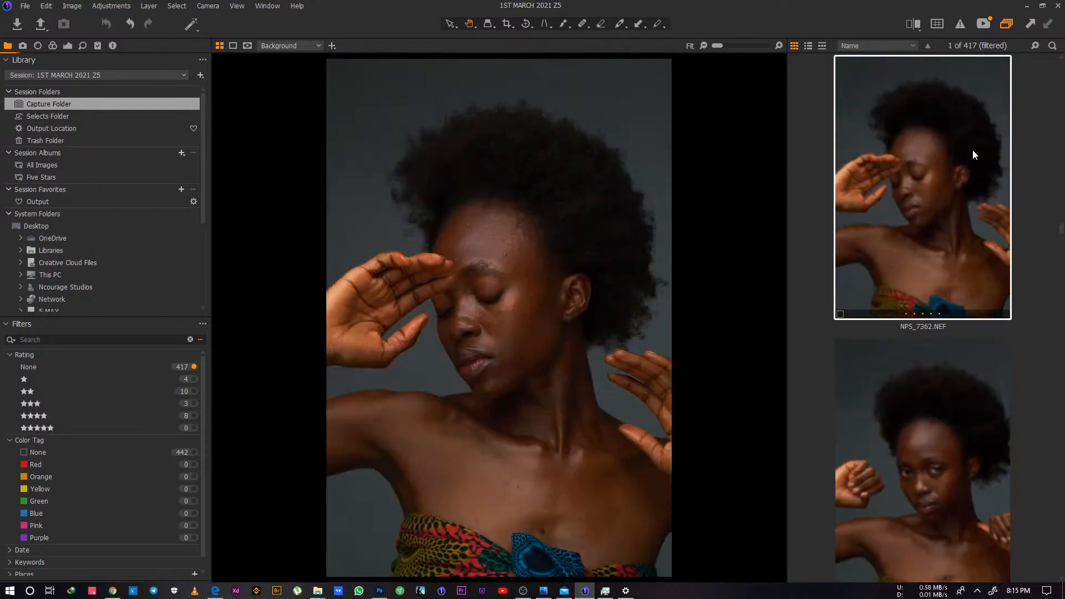
{"action": "key", "text": "Left"}
{"action": "key", "text": "Left"}
{"action": "key", "text": "Left"}
{"action": "key", "text": "Left"}
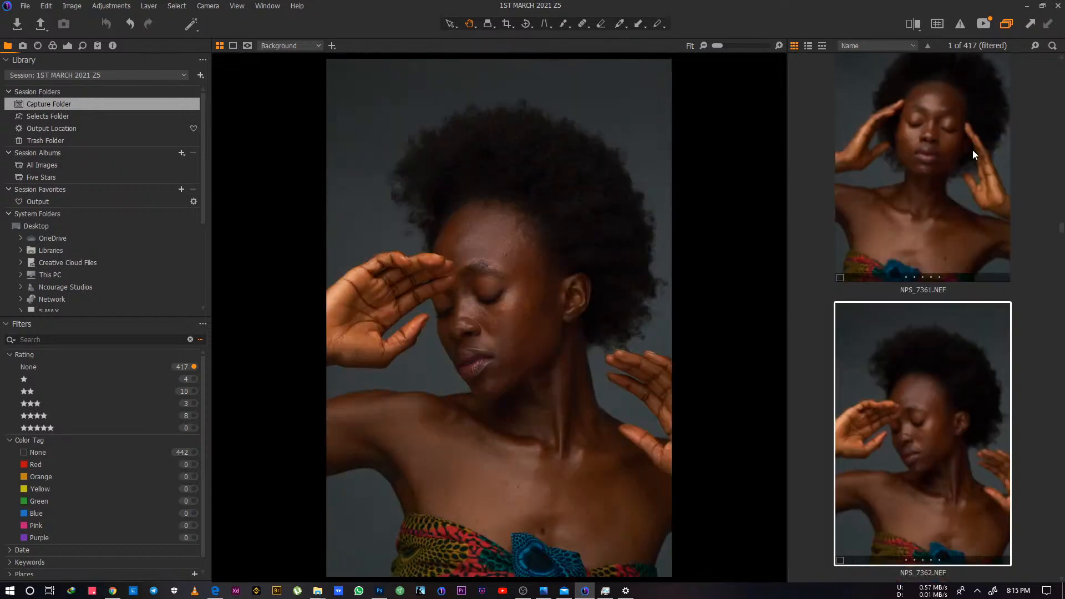
{"action": "key", "text": "Left"}
{"action": "key", "text": "Left"}
{"action": "key", "text": "Left"}
{"action": "key", "text": "Left"}
{"action": "key", "text": "Left"}
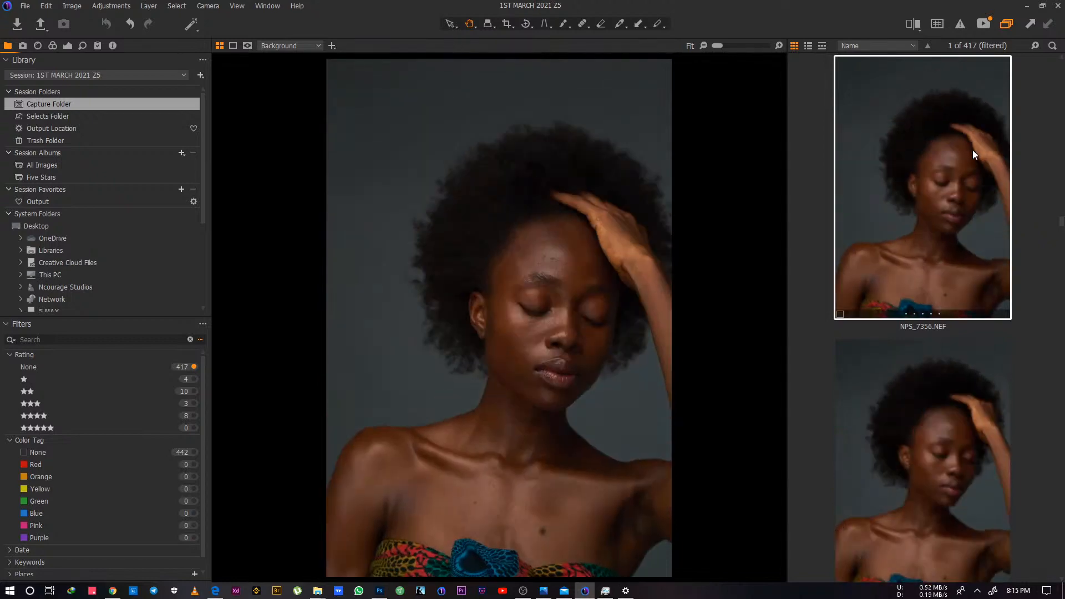
{"action": "key", "text": "Left"}
{"action": "key", "text": "Left"}
{"action": "key", "text": "Left"}
{"action": "key", "text": "Left"}
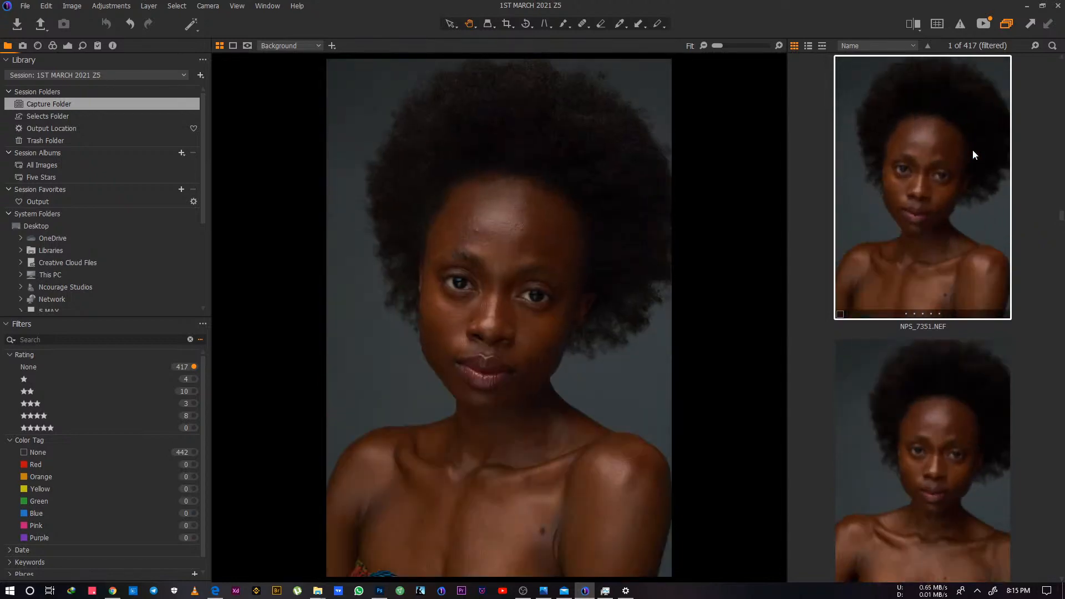
{"action": "key", "text": "Left"}
{"action": "key", "text": "Left"}
{"action": "key", "text": "Left"}
{"action": "key", "text": "Left"}
{"action": "key", "text": "Left"}
{"action": "key", "text": "Left"}
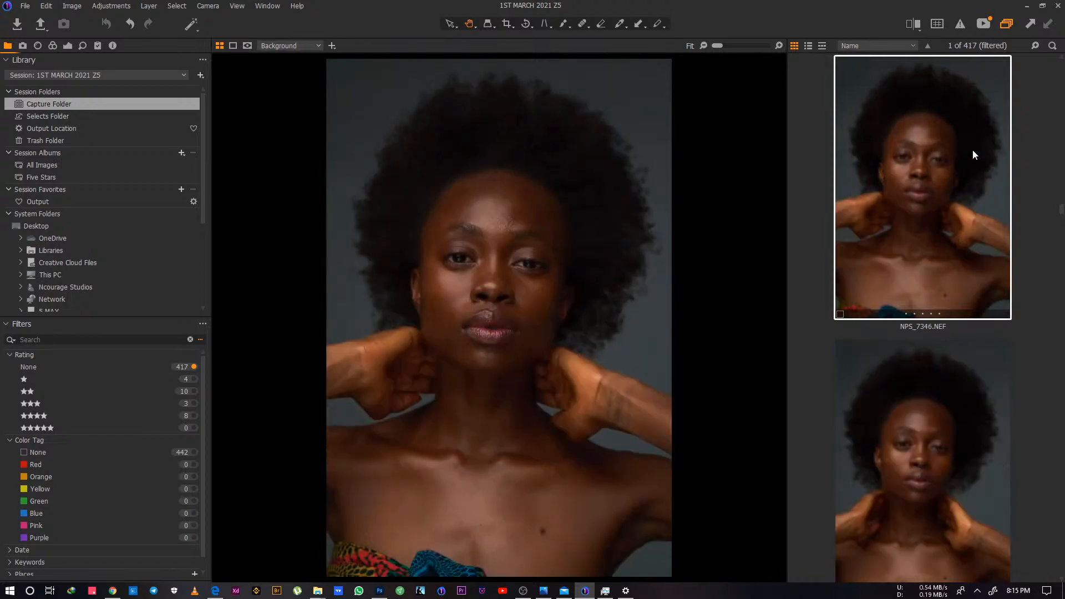
{"action": "key", "text": "Left"}
{"action": "key", "text": "Left"}
{"action": "key", "text": "Left"}
{"action": "key", "text": "Left"}
{"action": "key", "text": "Left"}
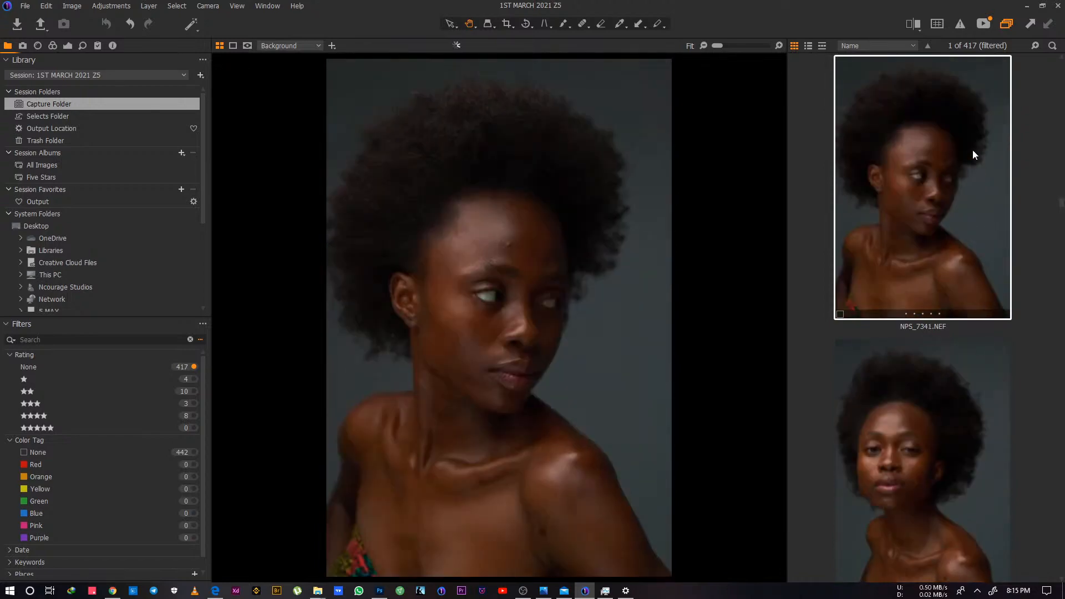
{"action": "key", "text": "Left"}
{"action": "key", "text": "Left"}
{"action": "key", "text": "Left"}
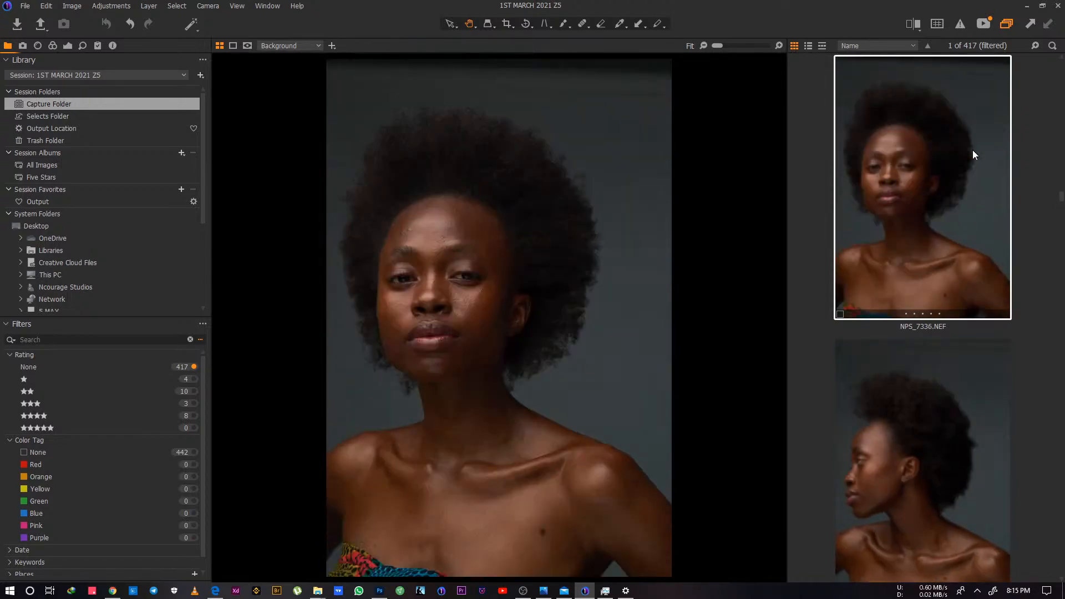
Go forward through the same portraits to NPS_7340.NEF
{"action": "key", "text": "Right"}
{"action": "key", "text": "Right"}
{"action": "key", "text": "Right"}
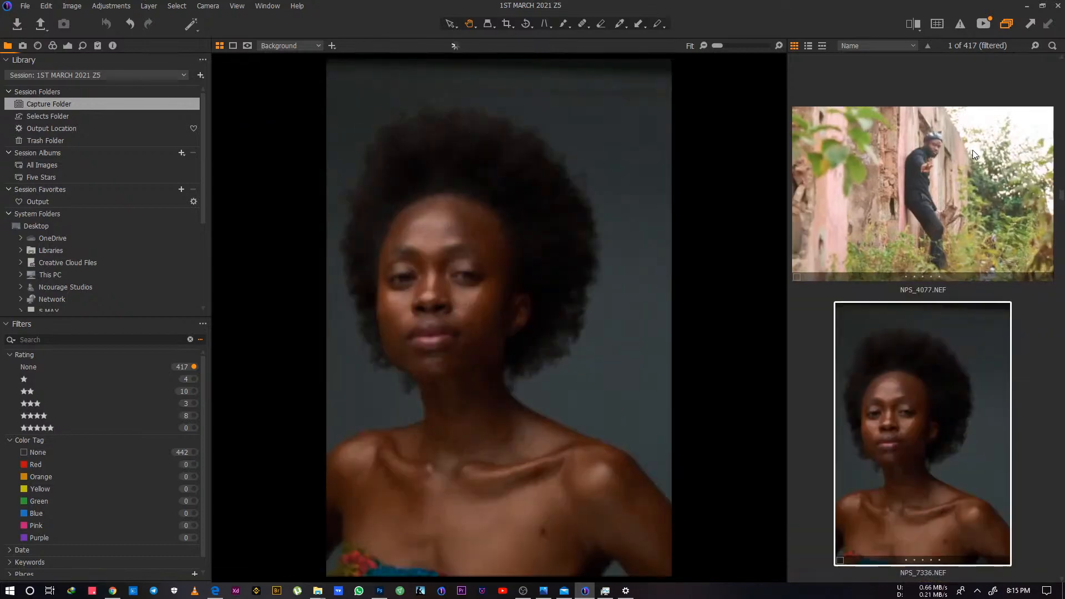
{"action": "key", "text": "Right"}
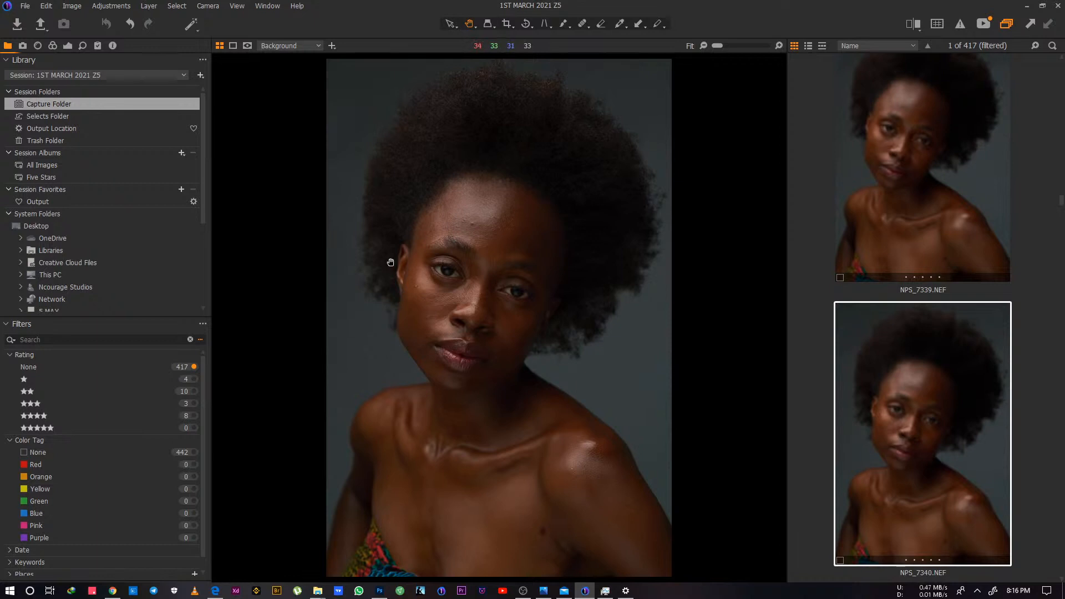
Open NPS_7336.NEF and crop it to a tighter head-and-shoulders portrait, trimming the photo's top, bottom and right edge
{"action": "scroll", "coordinate": [851, 257], "scroll_direction": "up", "scroll_amount": 8}
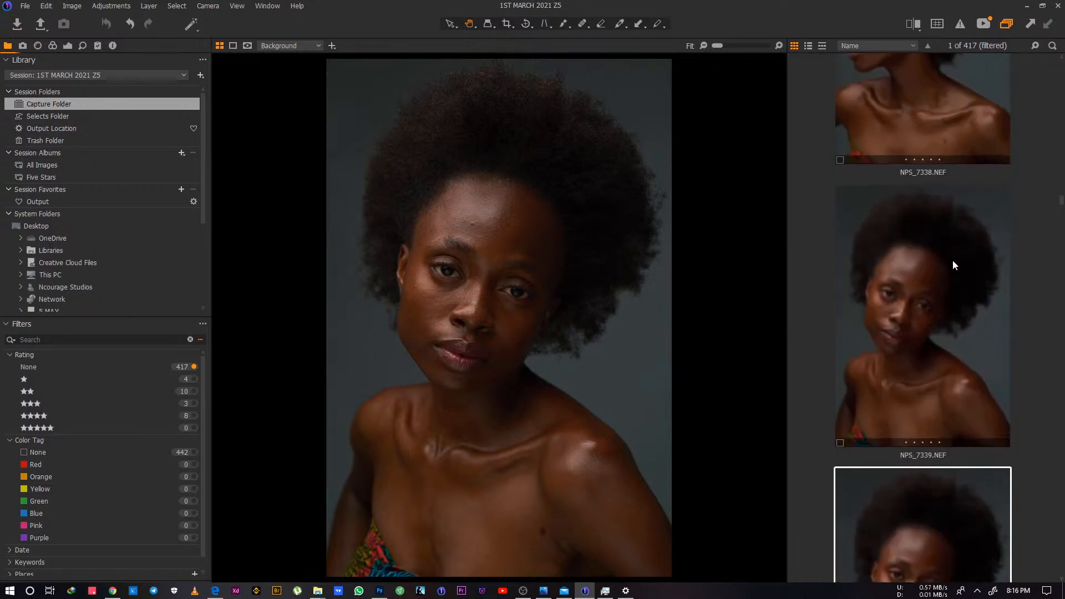
{"action": "scroll", "coordinate": [913, 389], "scroll_direction": "up", "scroll_amount": 5}
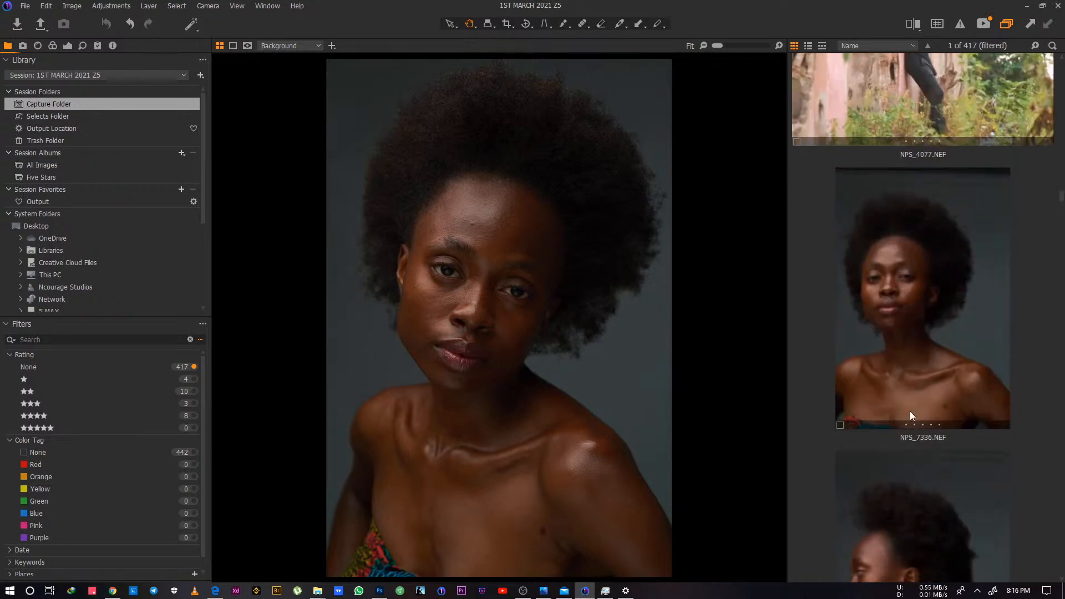
{"action": "left_click", "coordinate": [916, 322]}
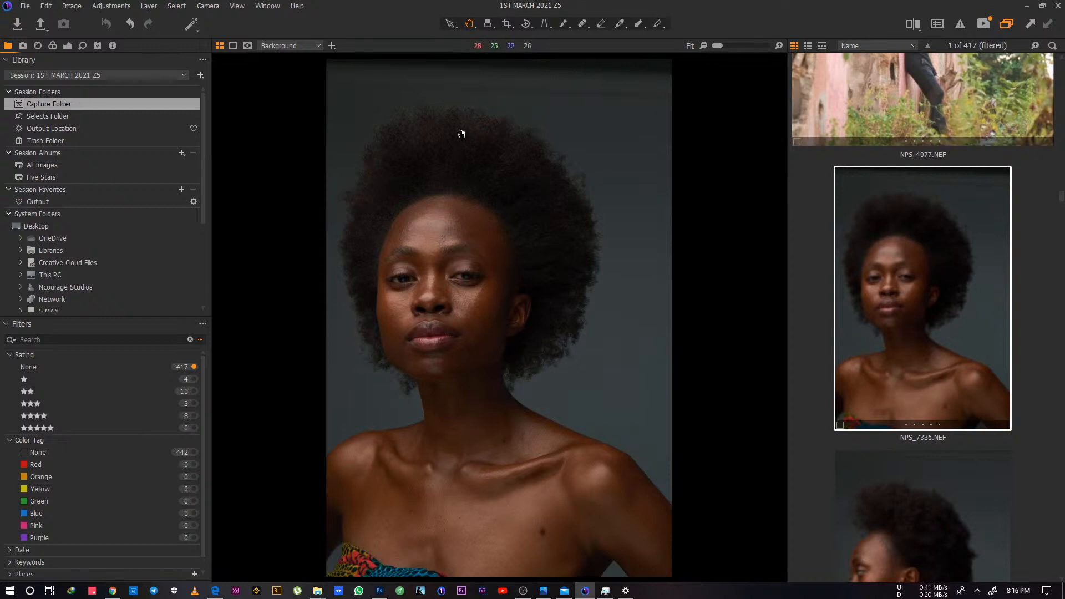
{"action": "left_click", "coordinate": [508, 25]}
{"action": "left_click_drag", "start_coordinate": [496, 60], "coordinate": [499, 145]}
{"action": "left_click_drag", "start_coordinate": [531, 350], "coordinate": [516, 304]}
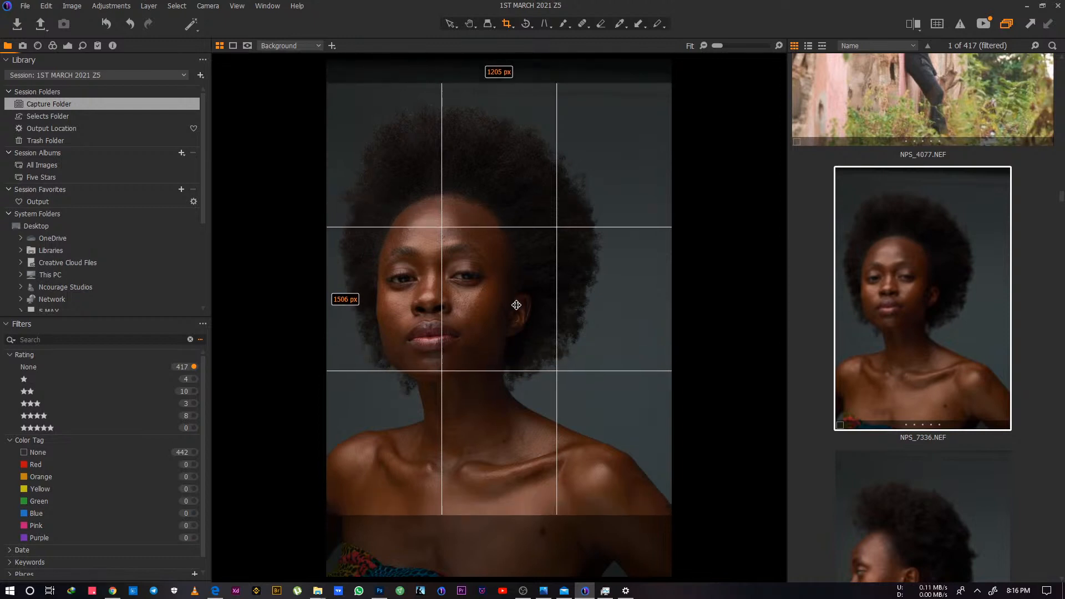
{"action": "left_click_drag", "start_coordinate": [670, 93], "coordinate": [648, 105]}
{"action": "left_click_drag", "start_coordinate": [573, 225], "coordinate": [575, 214]}
{"action": "left_click_drag", "start_coordinate": [655, 95], "coordinate": [648, 102]}
{"action": "left_click", "coordinate": [449, 25]}
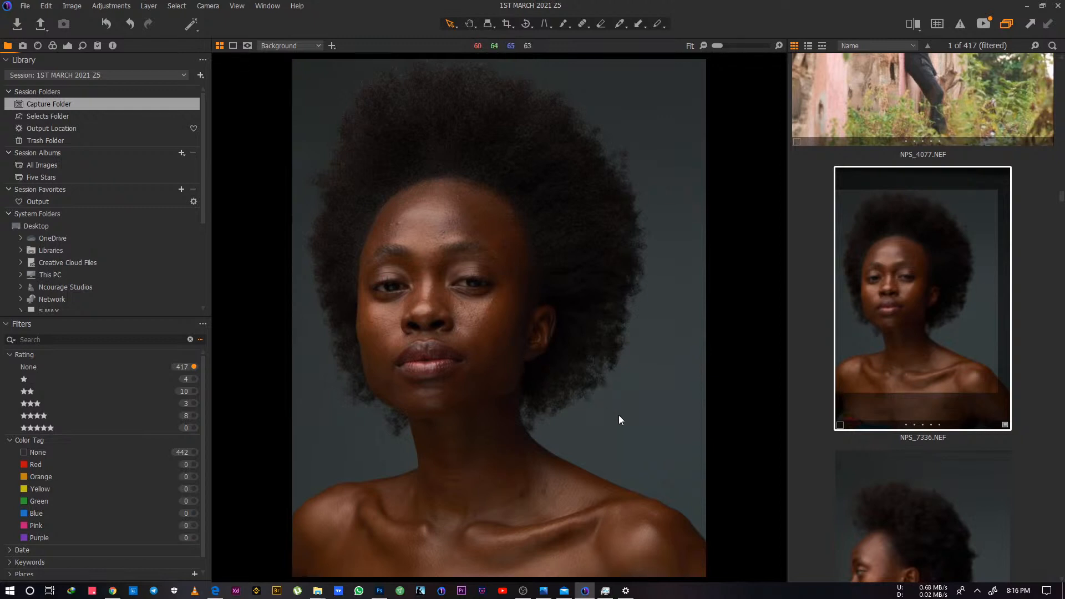
Examine the forehead, eyes and cheek skin of the cropped NPS_7336.NEF portrait at 100% magnification
{"action": "scroll", "coordinate": [928, 216], "scroll_direction": "down", "scroll_amount": 4}
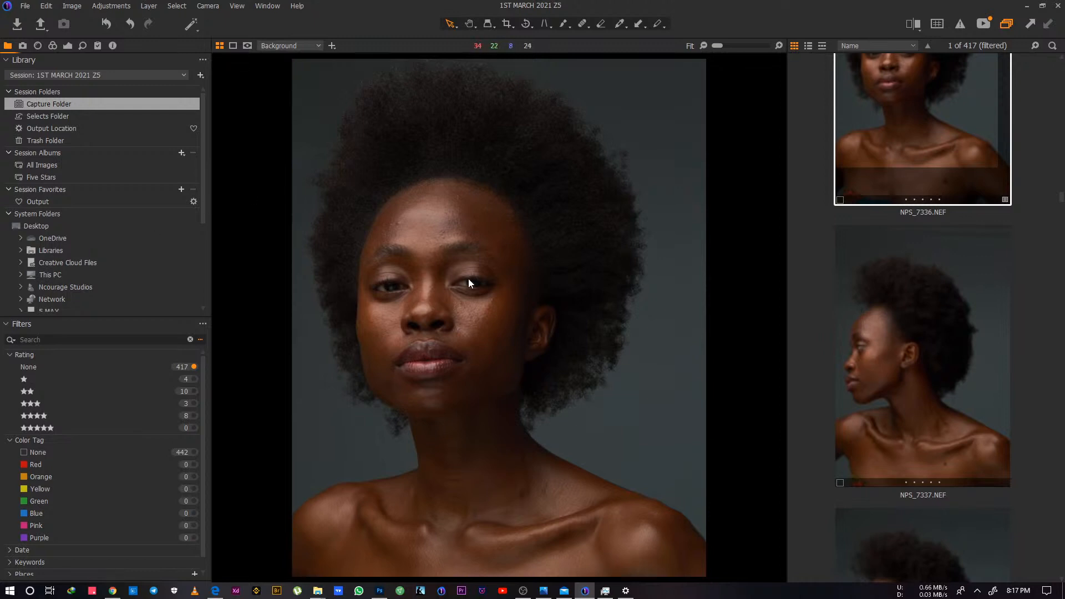
{"action": "left_click", "coordinate": [470, 23]}
{"action": "double_click", "coordinate": [455, 274]}
{"action": "left_click_drag", "start_coordinate": [454, 274], "coordinate": [570, 279]}
{"action": "left_click_drag", "start_coordinate": [525, 231], "coordinate": [559, 268]}
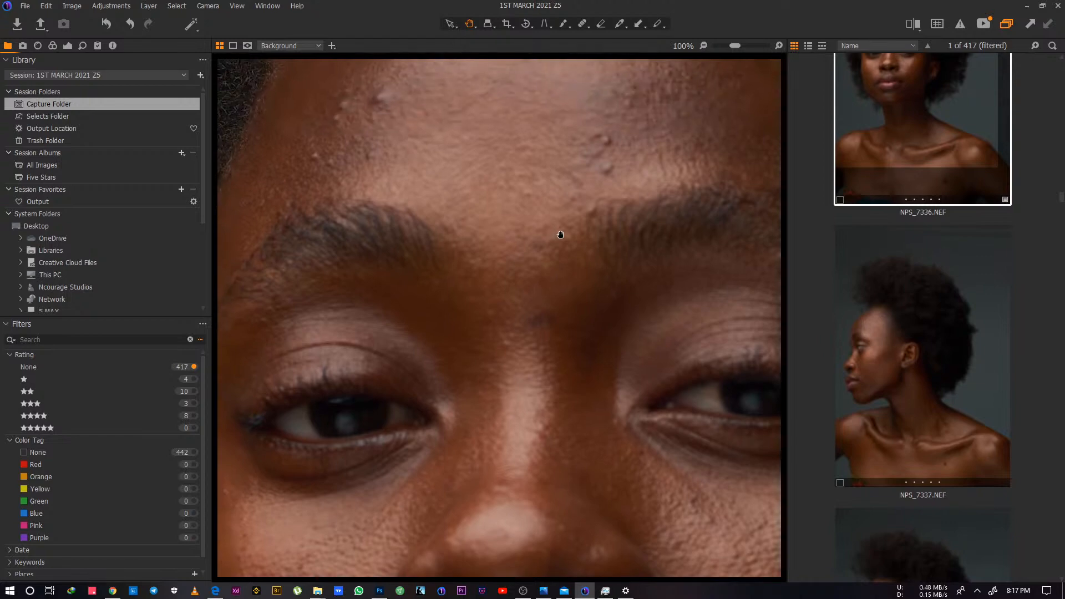
{"action": "double_click", "coordinate": [560, 233]}
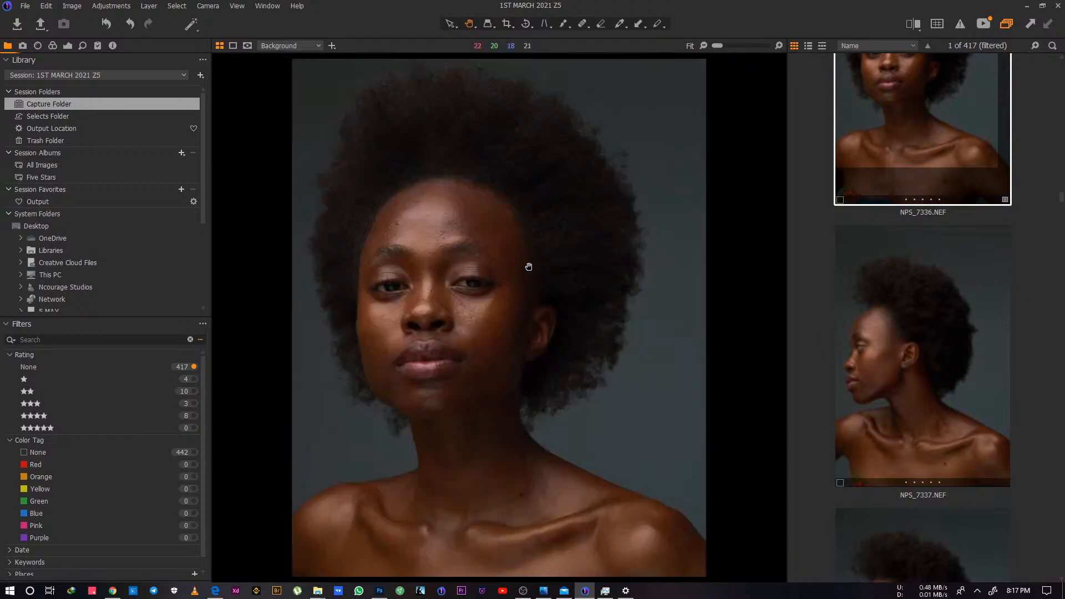
{"action": "double_click", "coordinate": [480, 328]}
{"action": "left_click_drag", "start_coordinate": [463, 279], "coordinate": [537, 418]}
{"action": "scroll", "coordinate": [903, 366], "scroll_direction": "up", "scroll_amount": 2}
{"action": "scroll", "coordinate": [903, 366], "scroll_direction": "down", "scroll_amount": 5}
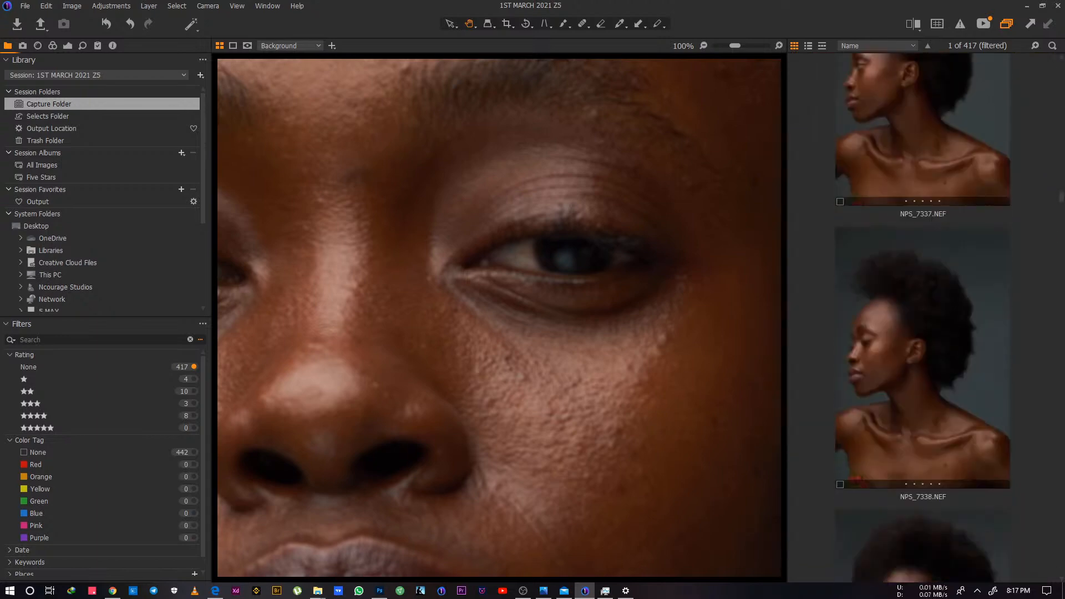
Open NPS_7339.NEF, examine the face and shoulders at 25% magnification, and return to the fitted view
{"action": "left_click", "coordinate": [923, 342]}
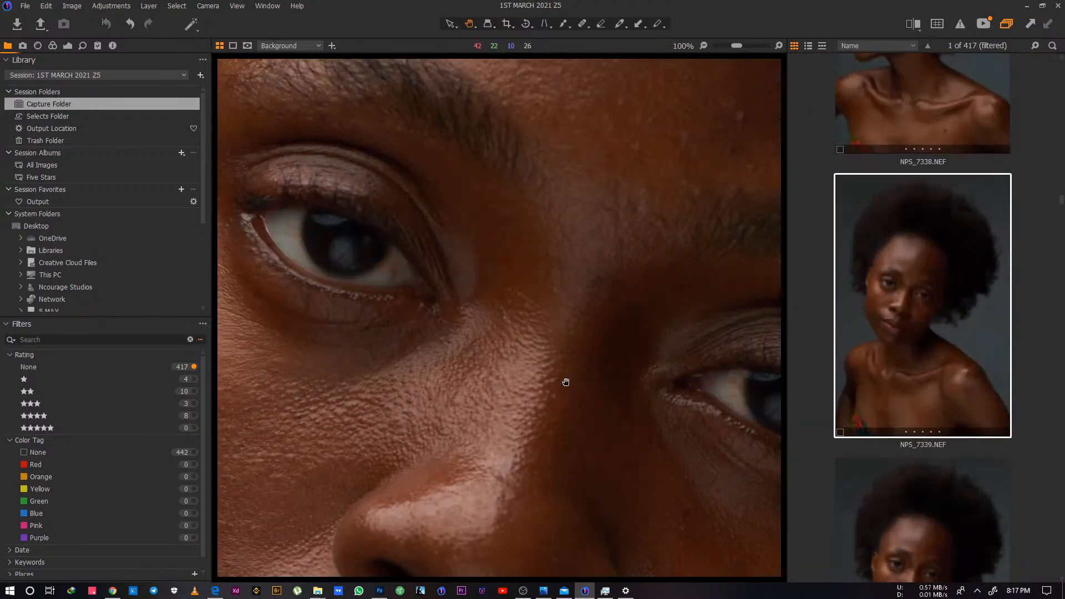
{"action": "scroll", "coordinate": [740, 49], "scroll_direction": "down", "scroll_amount": 3}
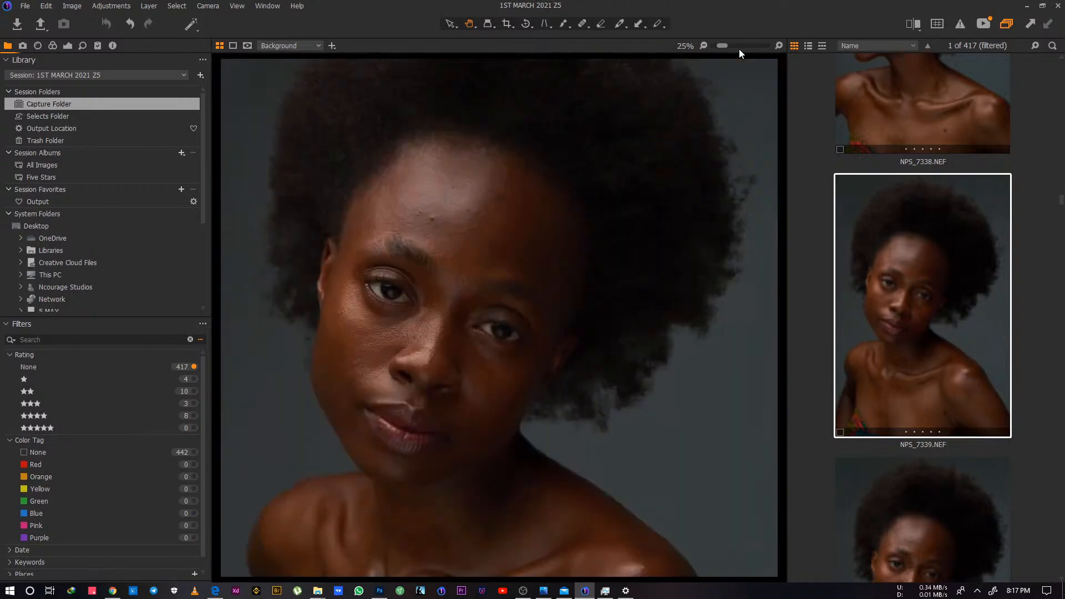
{"action": "scroll", "coordinate": [487, 344], "scroll_direction": "down", "scroll_amount": 5}
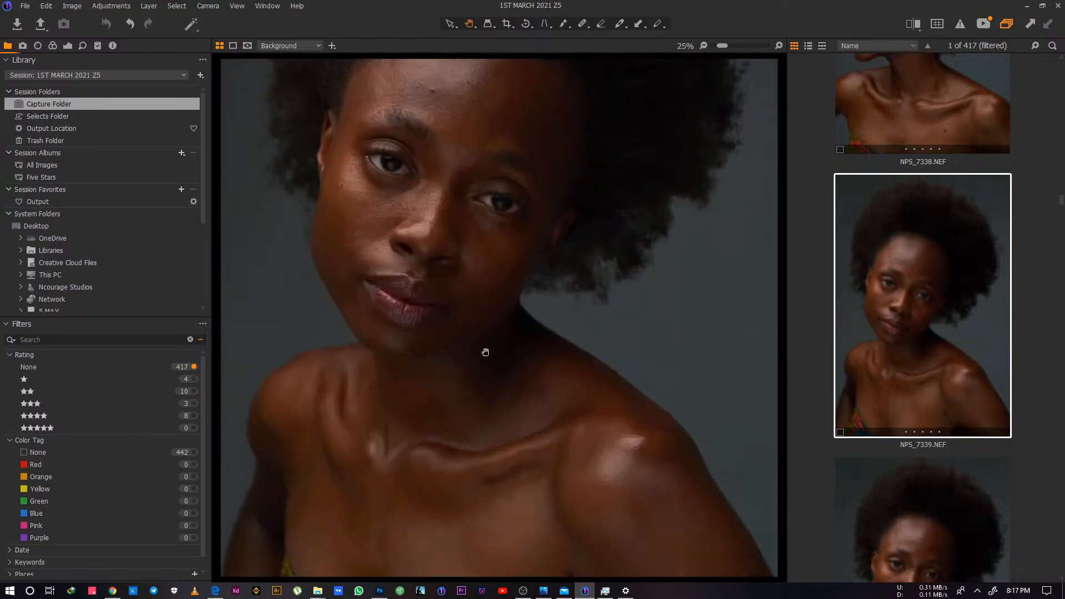
{"action": "scroll", "coordinate": [473, 218], "scroll_direction": "up", "scroll_amount": 5}
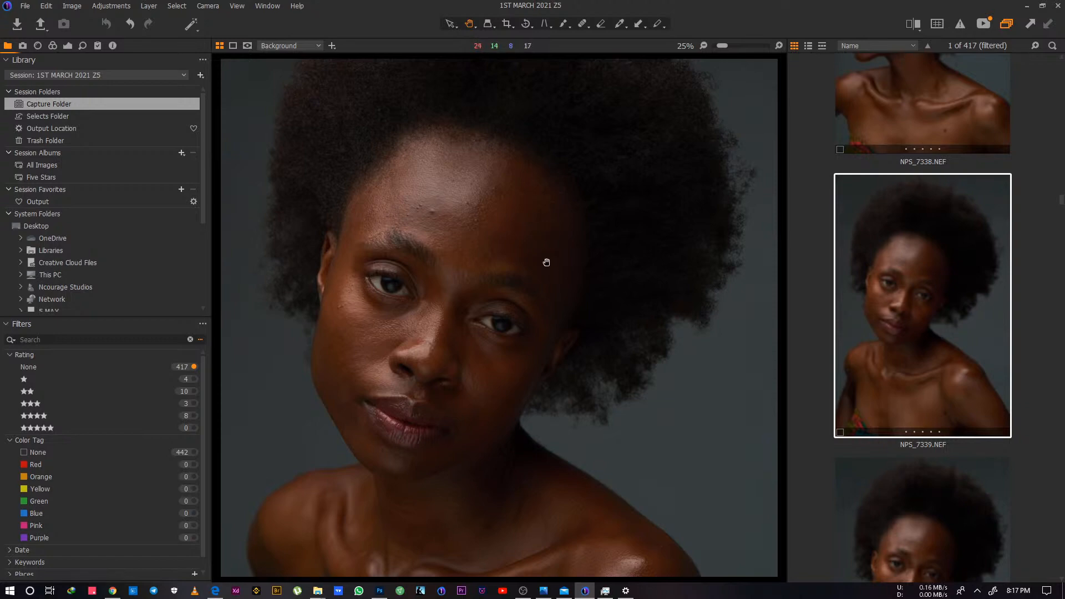
{"action": "left_click_drag", "start_coordinate": [513, 336], "coordinate": [521, 258]}
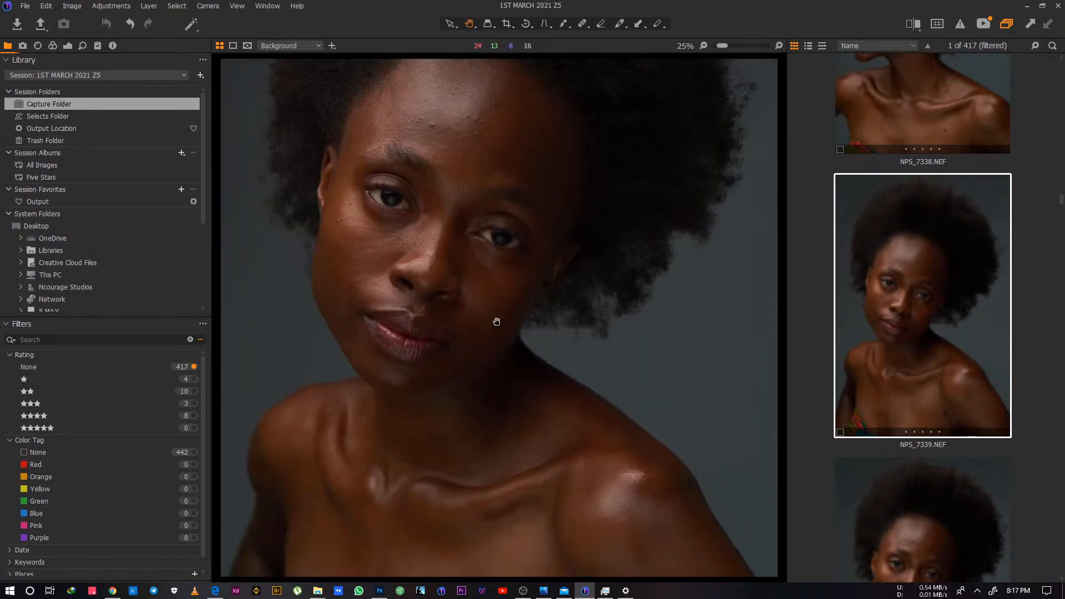
{"action": "left_click", "coordinate": [704, 47]}
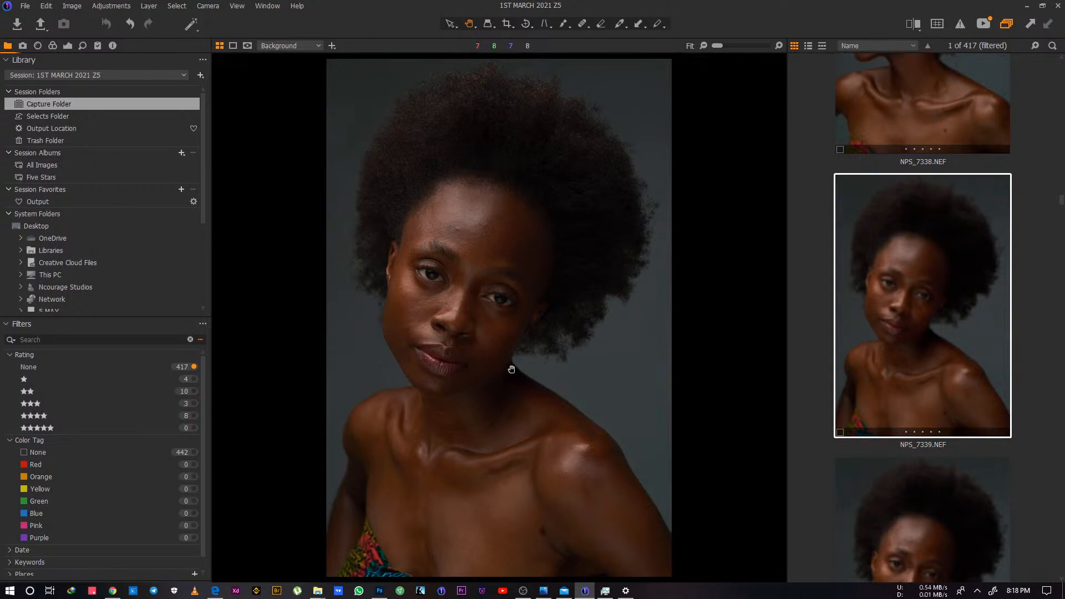
Inspect the eyes, nose and forehead skin texture of NPS_7339.NEF at 100% magnification, then fit the photo again
{"action": "double_click", "coordinate": [481, 320]}
{"action": "left_click_drag", "start_coordinate": [531, 326], "coordinate": [595, 374]}
{"action": "left_click_drag", "start_coordinate": [435, 263], "coordinate": [577, 362]}
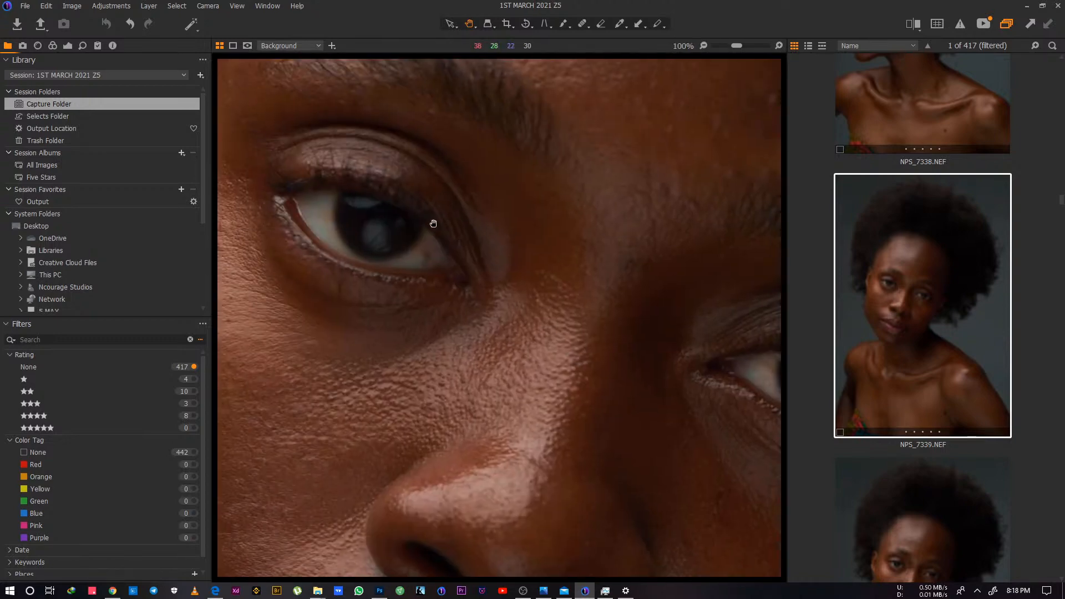
{"action": "left_click_drag", "start_coordinate": [433, 222], "coordinate": [542, 326]}
{"action": "left_click_drag", "start_coordinate": [535, 178], "coordinate": [464, 344]}
{"action": "left_click_drag", "start_coordinate": [594, 296], "coordinate": [501, 359]}
{"action": "left_click_drag", "start_coordinate": [657, 328], "coordinate": [668, 213]}
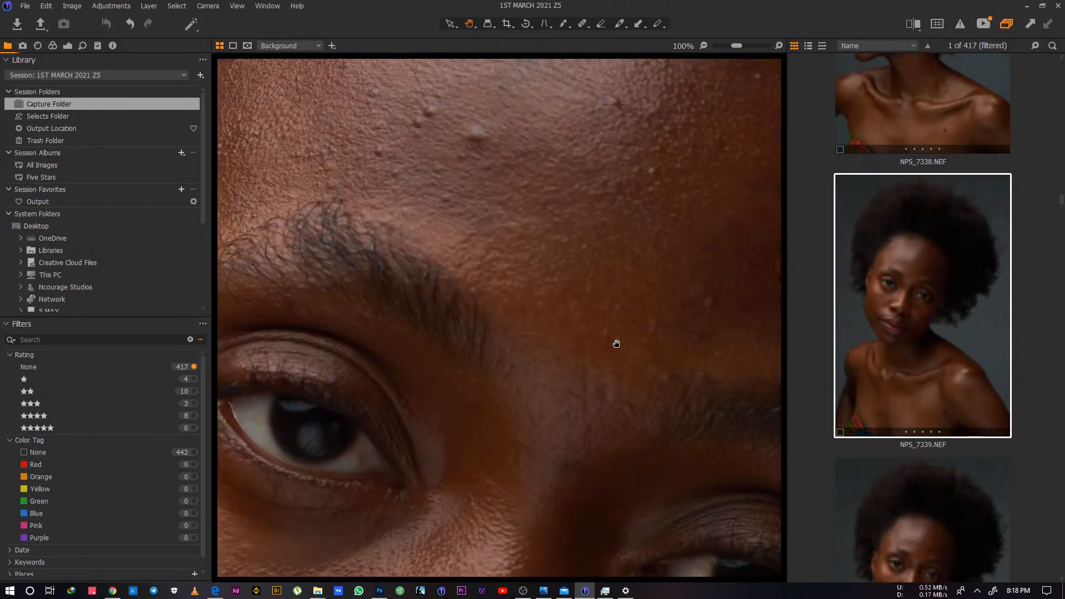
{"action": "double_click", "coordinate": [616, 345]}
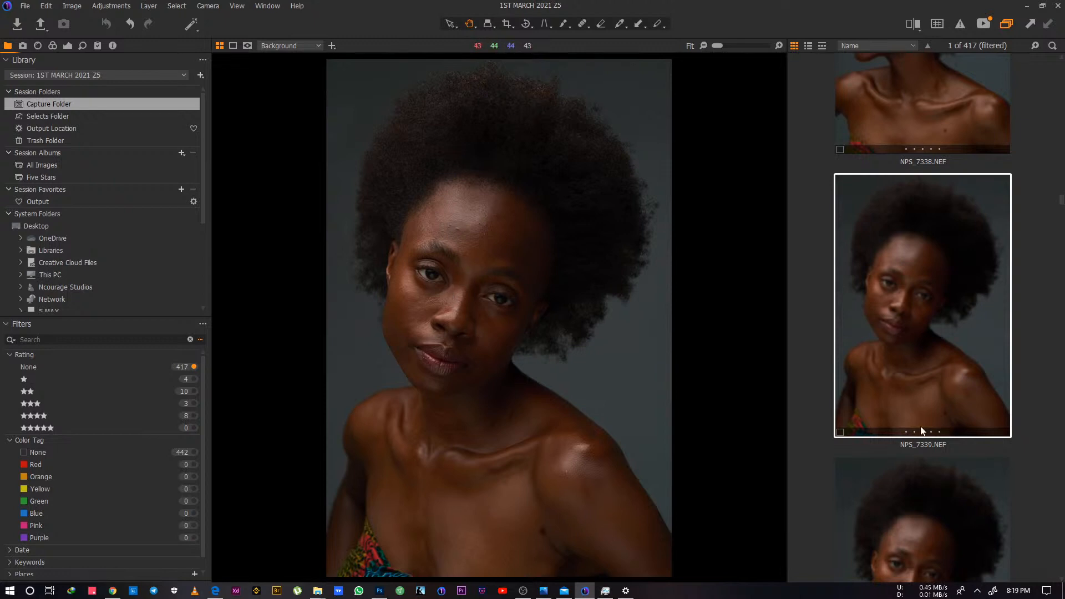
Compare NPS_7340.NEF with NPS_7341.NEF and check the eye sharpness of NPS_7340.NEF at 100% magnification
{"action": "scroll", "coordinate": [922, 431], "scroll_direction": "down", "scroll_amount": 3}
{"action": "left_click", "coordinate": [944, 352]}
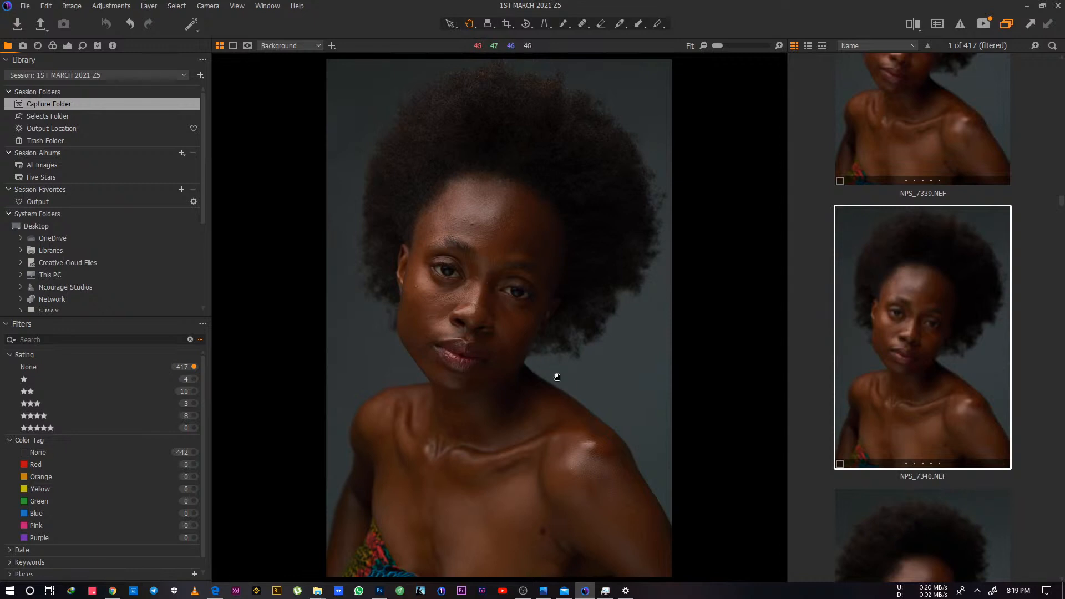
{"action": "scroll", "coordinate": [951, 375], "scroll_direction": "down", "scroll_amount": 4}
{"action": "left_click", "coordinate": [950, 375]}
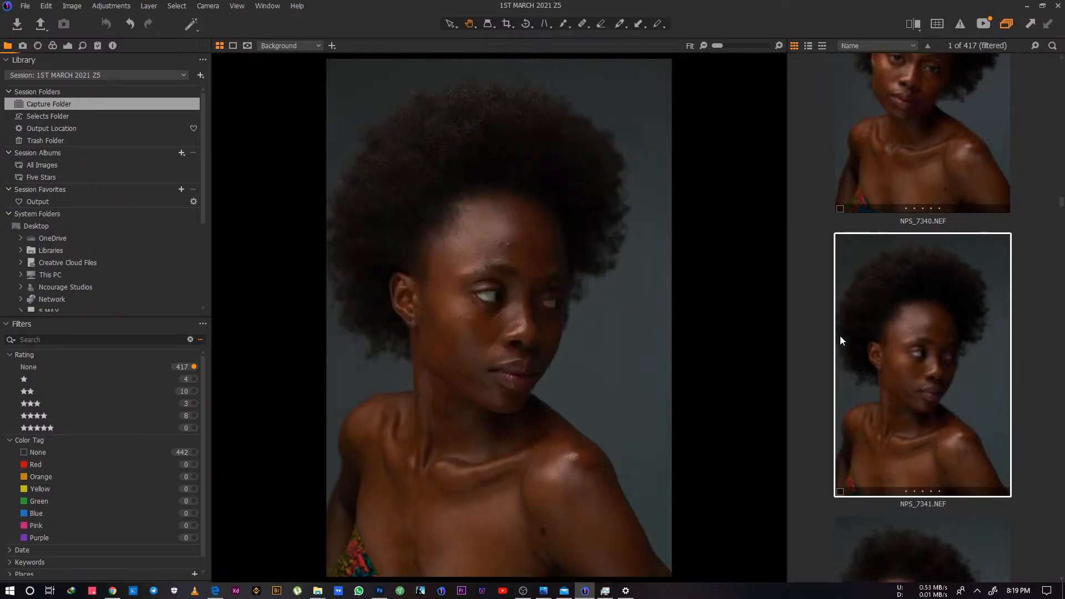
{"action": "left_click", "coordinate": [920, 186]}
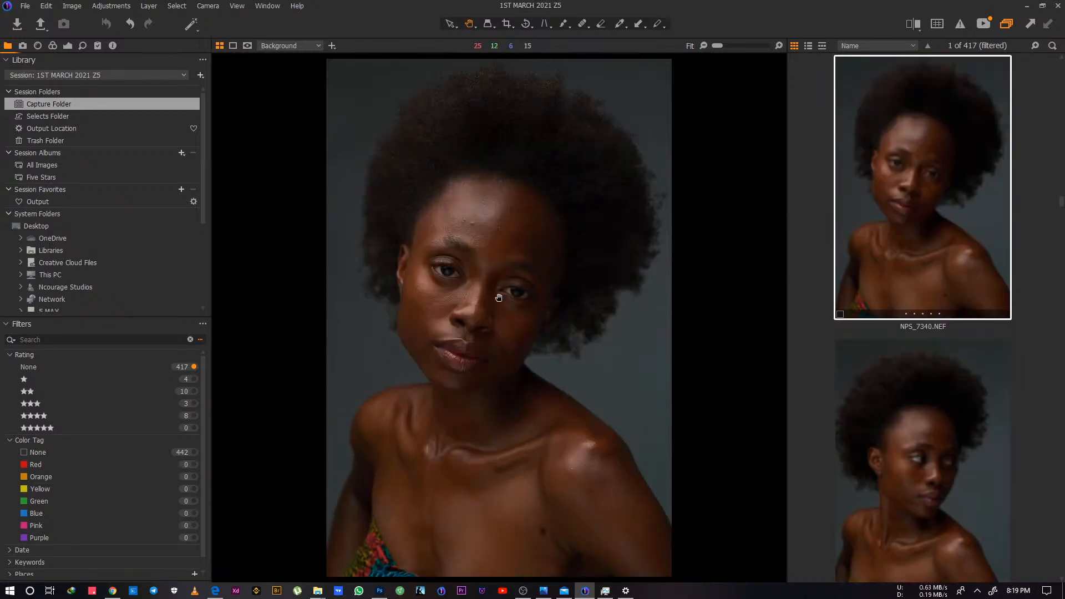
{"action": "left_click", "coordinate": [458, 269]}
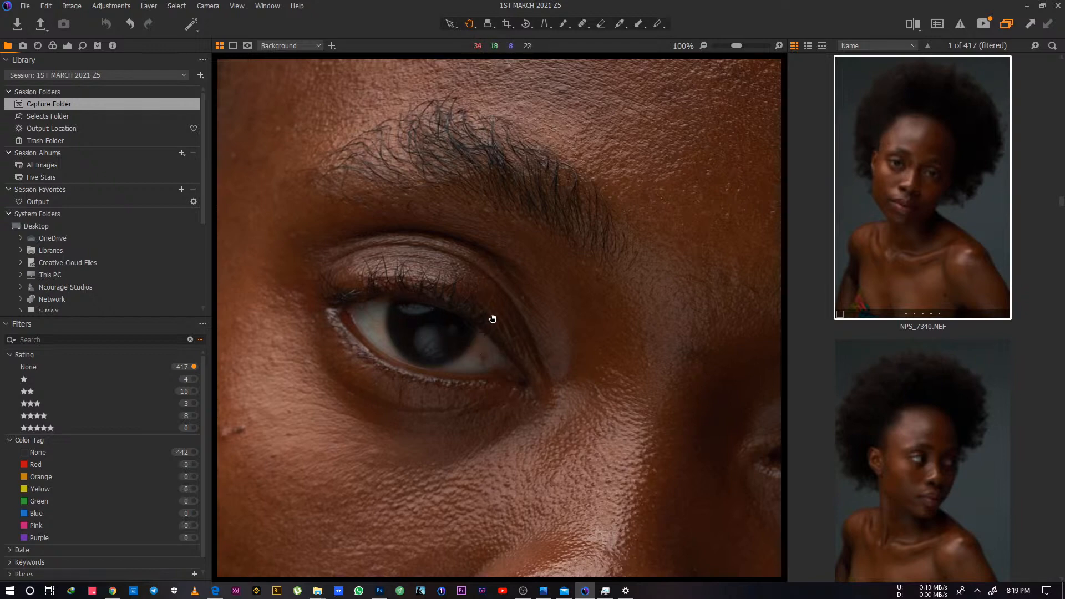
{"action": "left_click", "coordinate": [525, 299]}
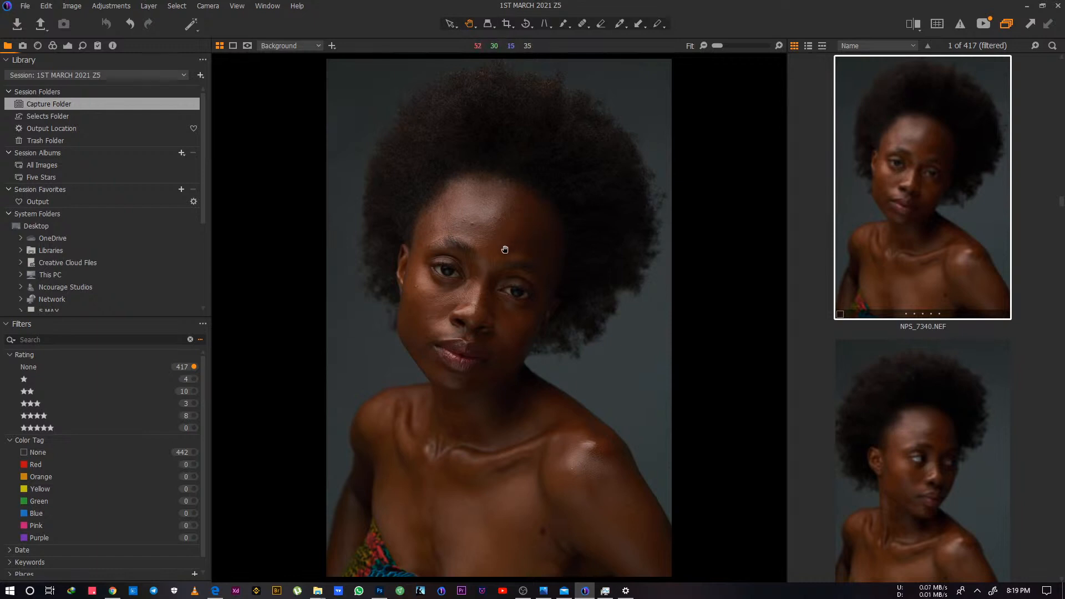
Inspect the eye, nose, lips and cheek texture of NPS_7340.NEF at 100% magnification, and return to the fitted view
{"action": "left_click", "coordinate": [462, 286]}
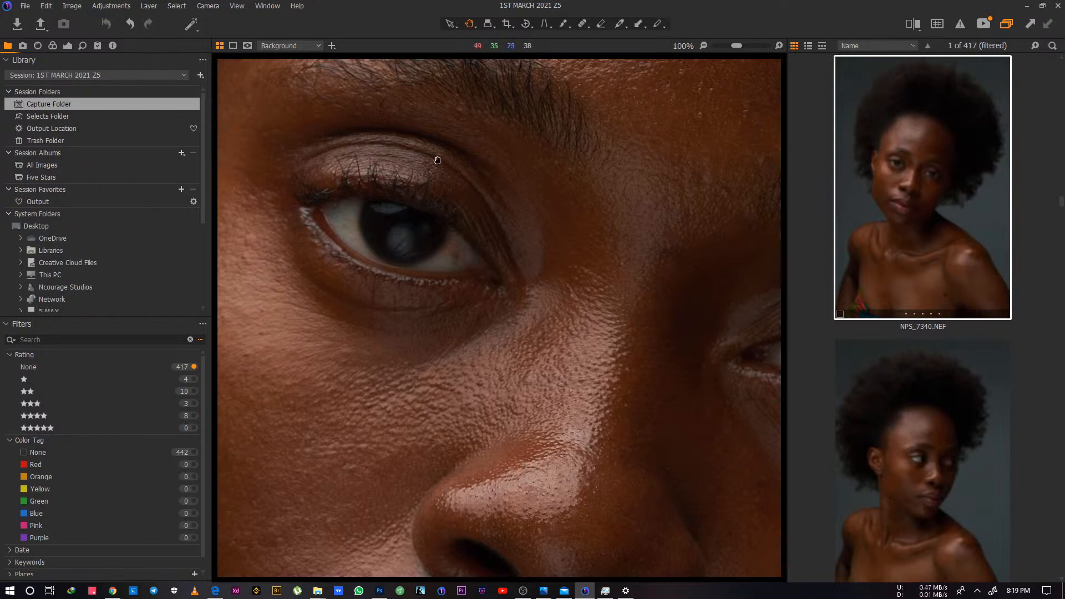
{"action": "scroll", "coordinate": [551, 397], "scroll_direction": "down", "scroll_amount": 5}
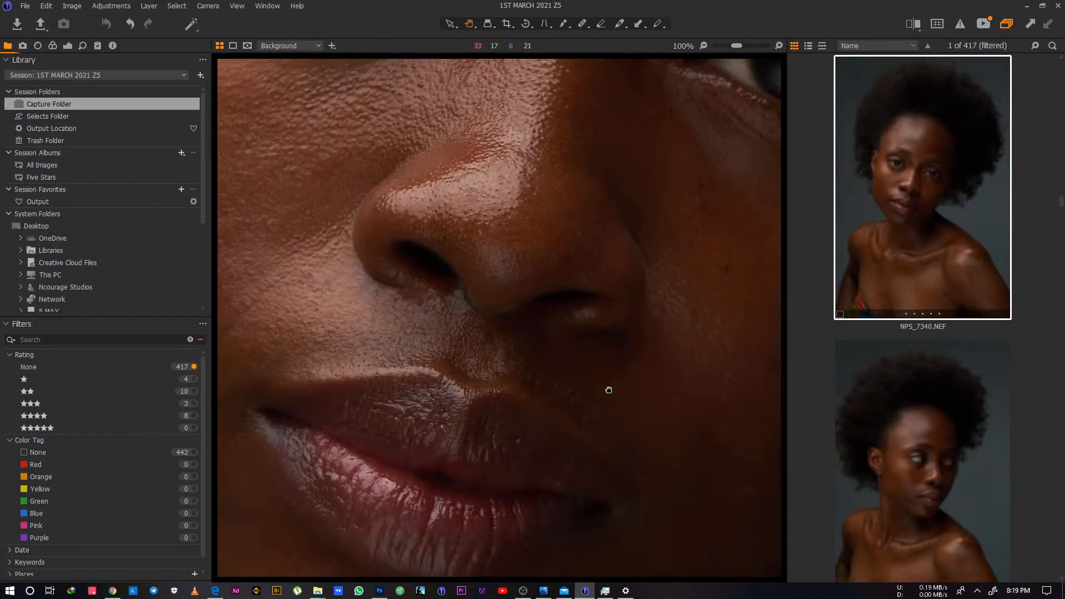
{"action": "scroll", "coordinate": [598, 323], "scroll_direction": "up", "scroll_amount": 3}
{"action": "left_click", "coordinate": [611, 295]}
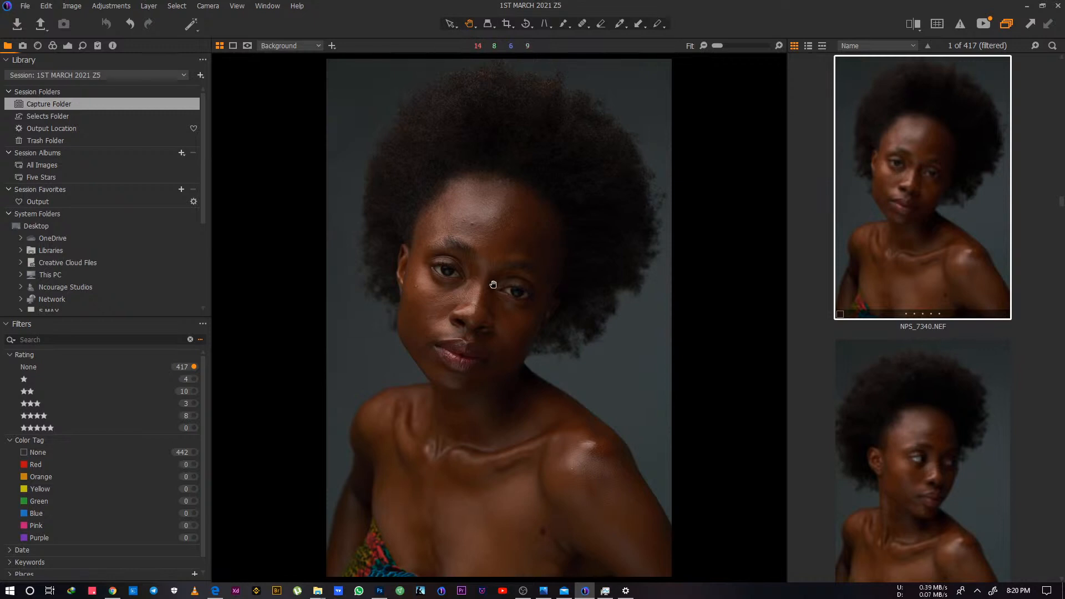
{"action": "left_click", "coordinate": [464, 285]}
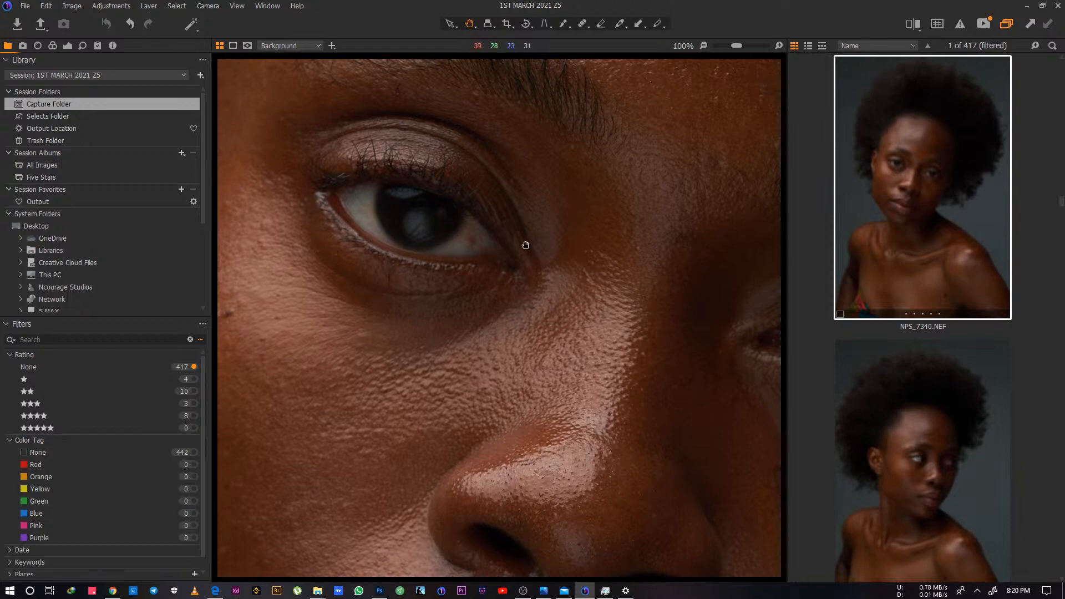
{"action": "left_click", "coordinate": [563, 268]}
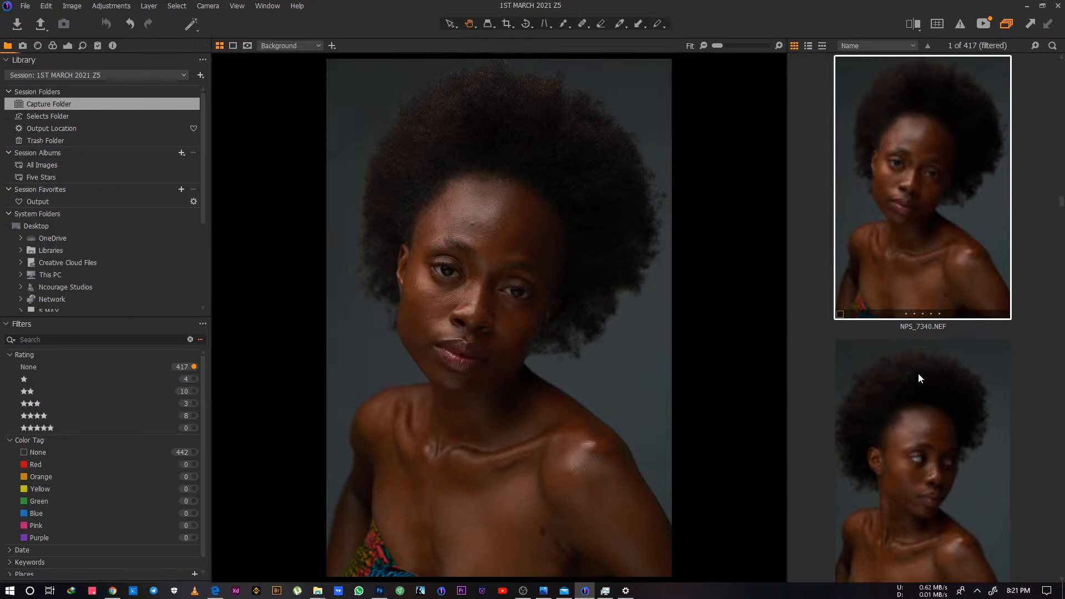
Compare the next portrait in the browser with NPS_7340.NEF and check the face of NPS_7340.NEF up close
{"action": "left_click", "coordinate": [966, 414]}
{"action": "left_click", "coordinate": [944, 243]}
{"action": "double_click", "coordinate": [490, 242]}
{"action": "double_click", "coordinate": [489, 287]}
Add a new filled adjustment layer to NPS_7340.NEF
{"action": "left_click", "coordinate": [68, 47]}
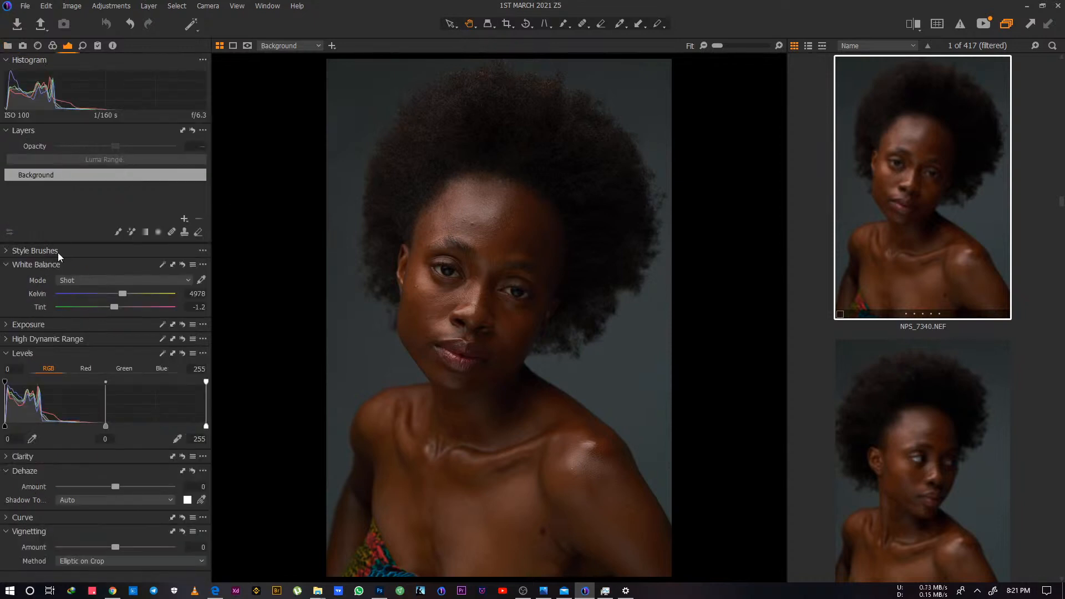
{"action": "left_click", "coordinate": [184, 219]}
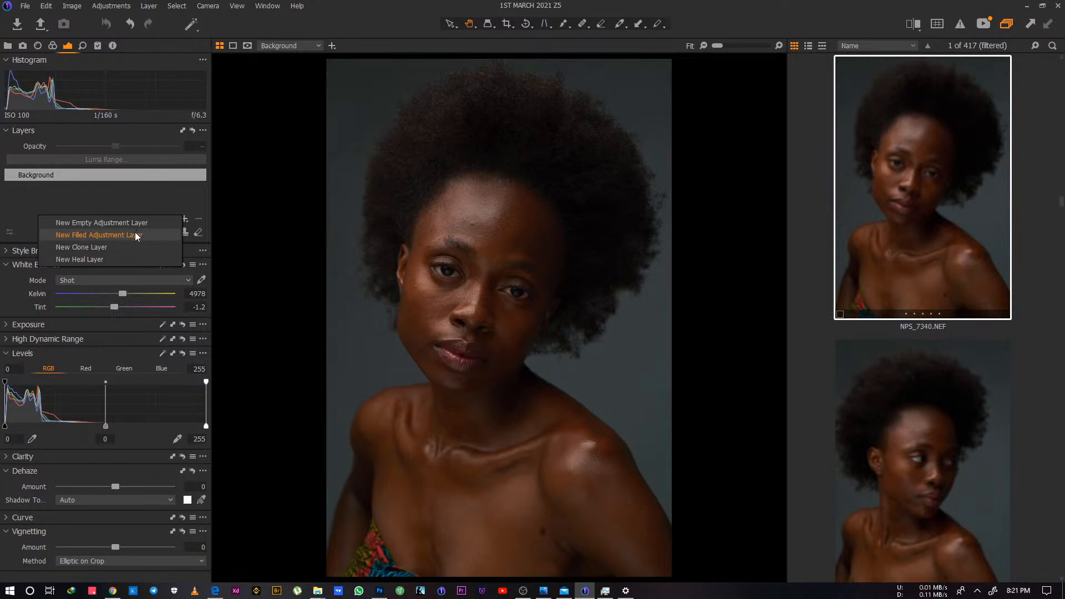
{"action": "left_click", "coordinate": [135, 232]}
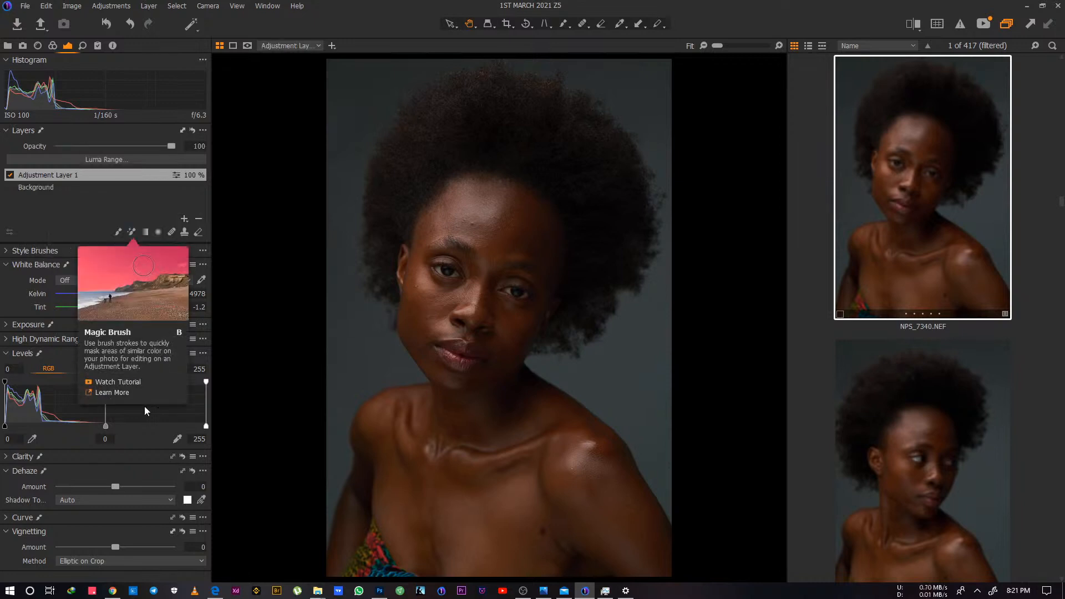
Lower the adjustment layer's High Dynamic Range Highlight value to -74
{"action": "left_click", "coordinate": [32, 339]}
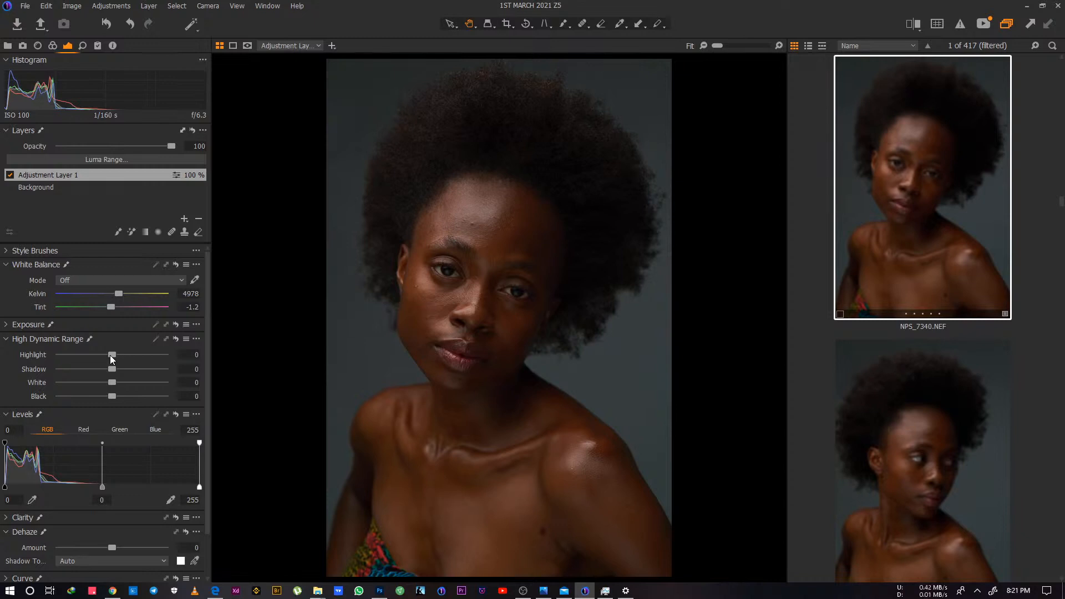
{"action": "left_click_drag", "start_coordinate": [111, 356], "coordinate": [67, 361]}
{"action": "left_click_drag", "start_coordinate": [71, 355], "coordinate": [74, 355]}
Brighten the portrait by lowering the RGB Levels highlight input to 224 and setting White to 25, comparing with the layer off
{"action": "left_click_drag", "start_coordinate": [199, 488], "coordinate": [185, 489]}
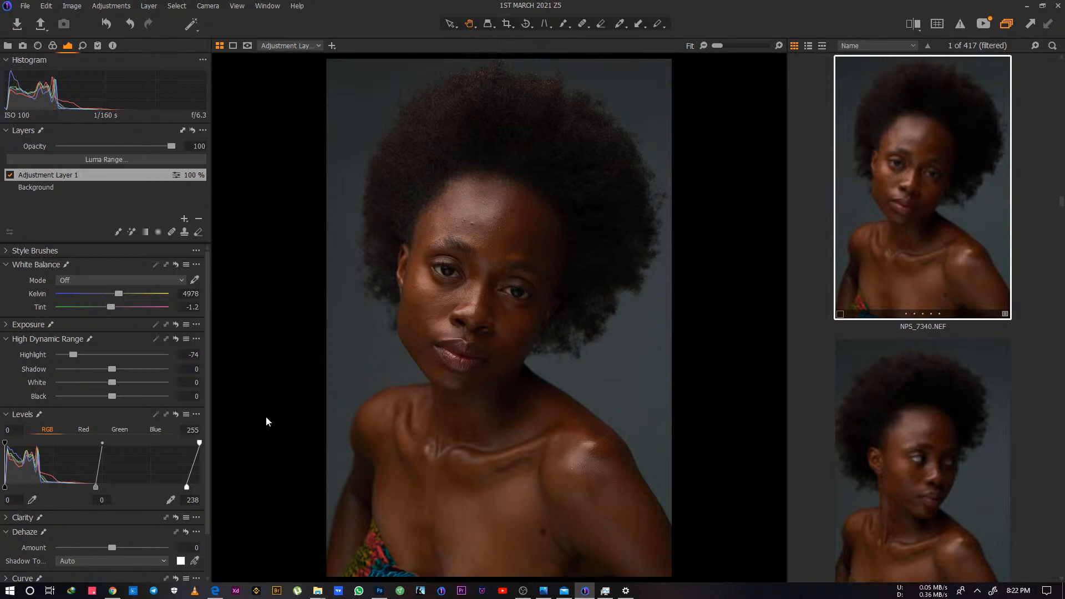
{"action": "left_click_drag", "start_coordinate": [186, 487], "coordinate": [181, 487]}
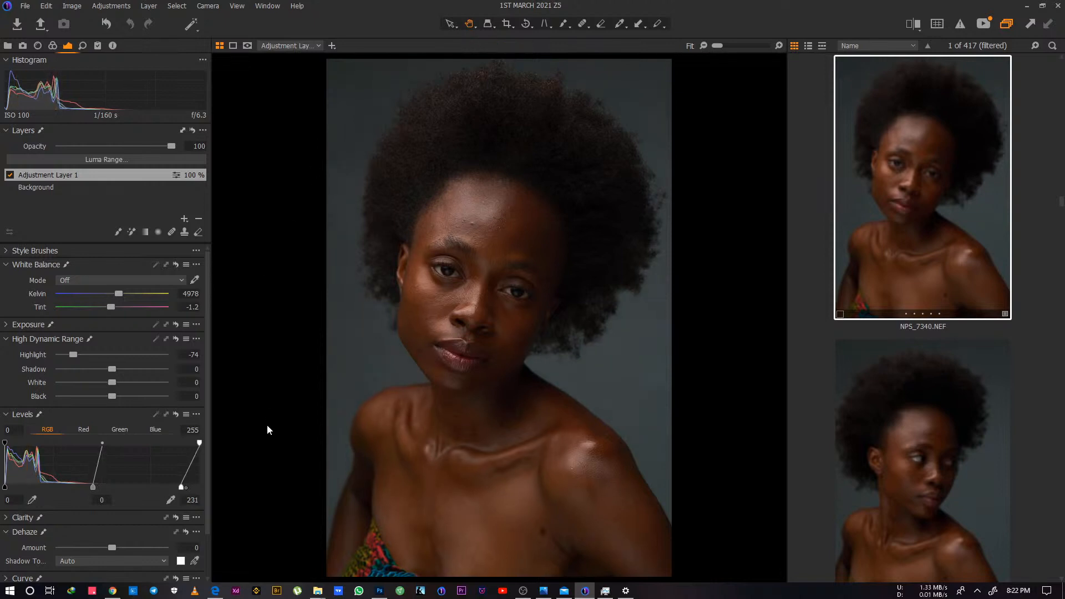
{"action": "left_click", "coordinate": [10, 176]}
{"action": "left_click", "coordinate": [11, 176]}
{"action": "left_click", "coordinate": [11, 176]}
{"action": "left_click", "coordinate": [11, 176]}
{"action": "left_click_drag", "start_coordinate": [184, 489], "coordinate": [178, 491]}
{"action": "left_click_drag", "start_coordinate": [112, 382], "coordinate": [126, 383]}
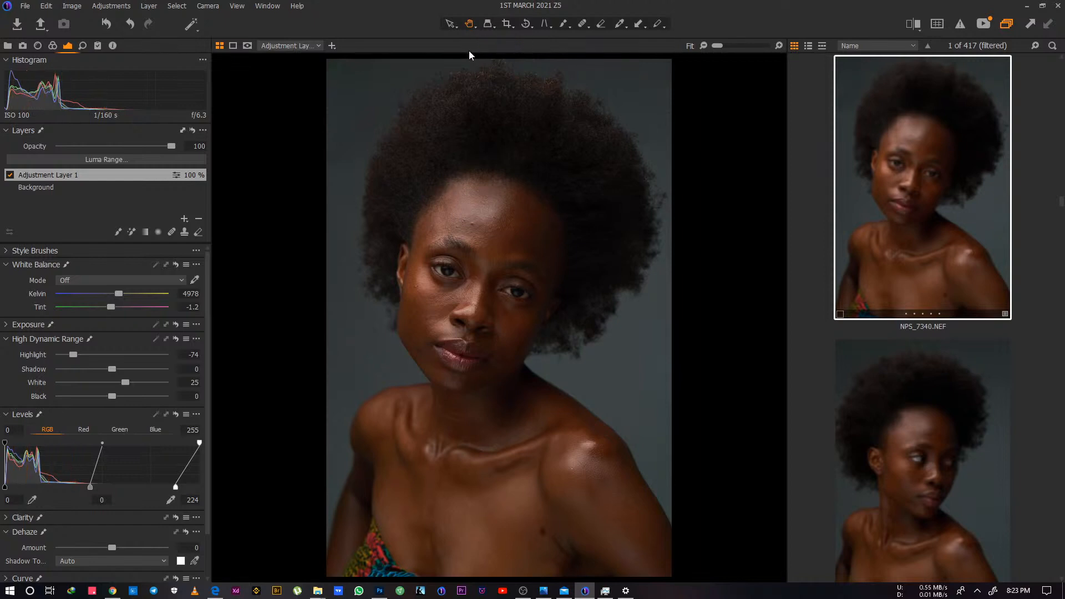
Send NPS_7340.NEF to Adobe Photoshop 2021 for editing as an uncompressed 8-bit TIFF in sRGB at 300 px/in
{"action": "left_click", "coordinate": [454, 27]}
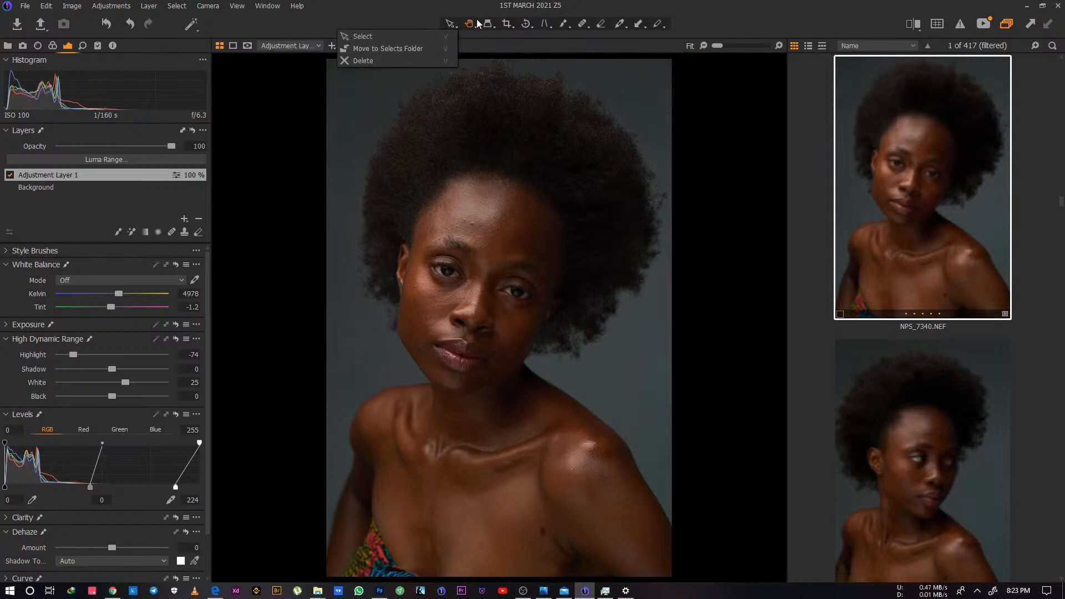
{"action": "left_click", "coordinate": [917, 195]}
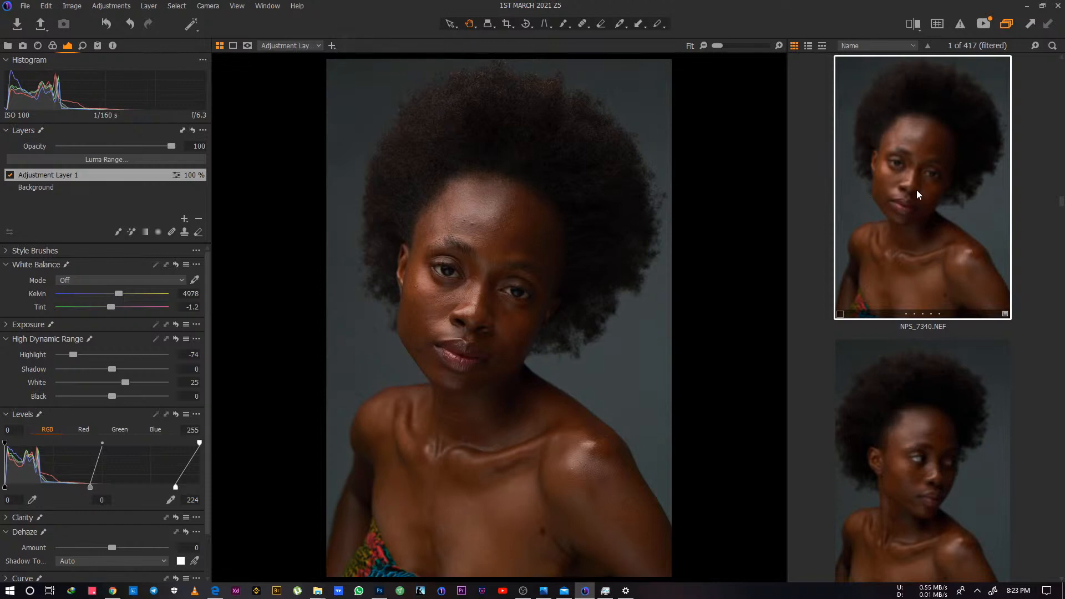
{"action": "right_click", "coordinate": [917, 191]}
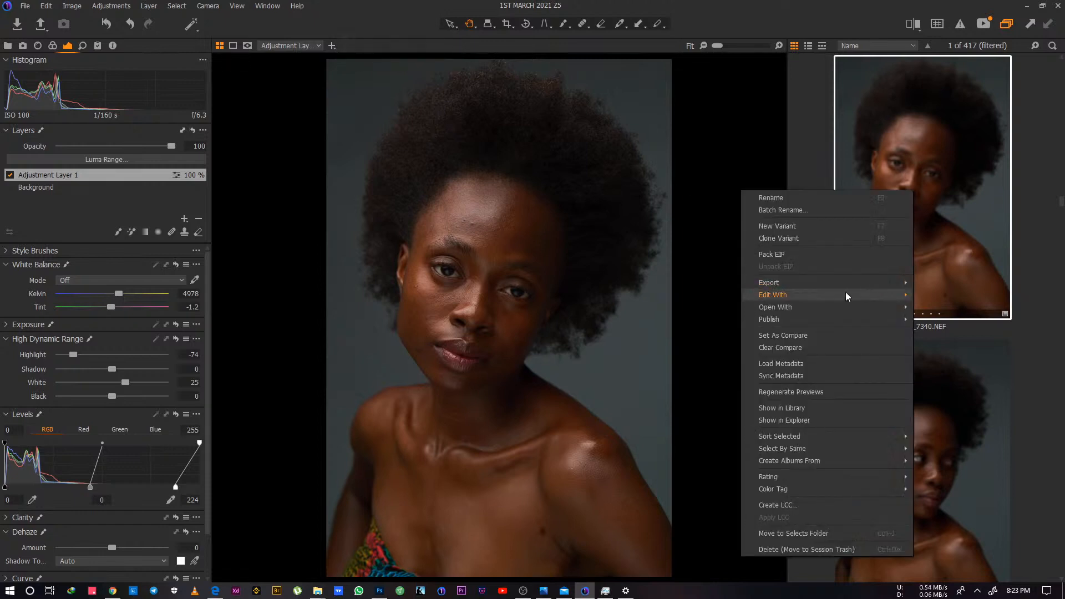
{"action": "mouse_move", "coordinate": [846, 296]}
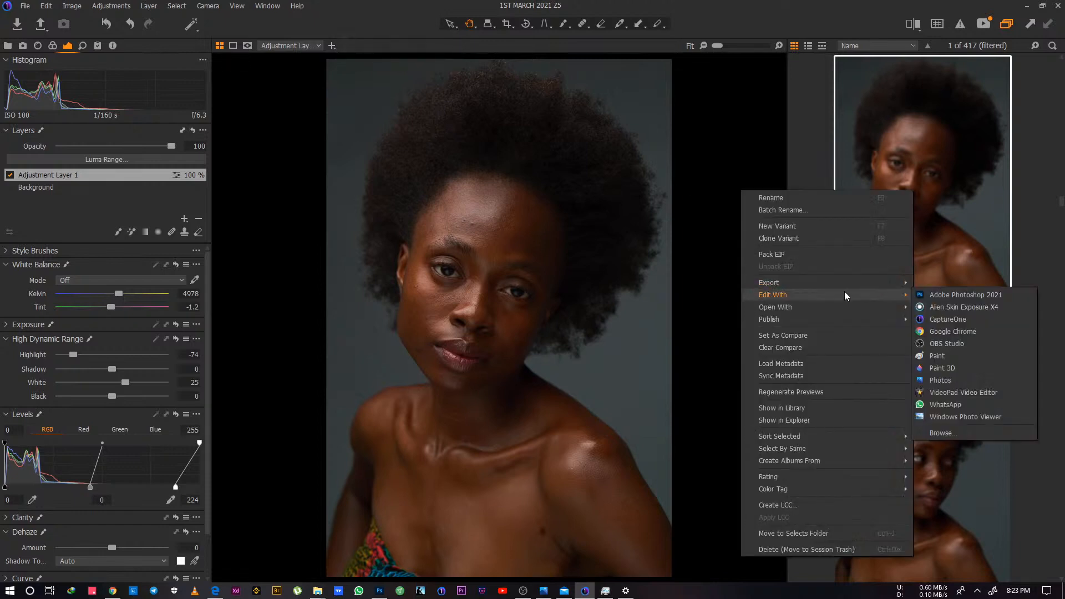
{"action": "left_click", "coordinate": [927, 296]}
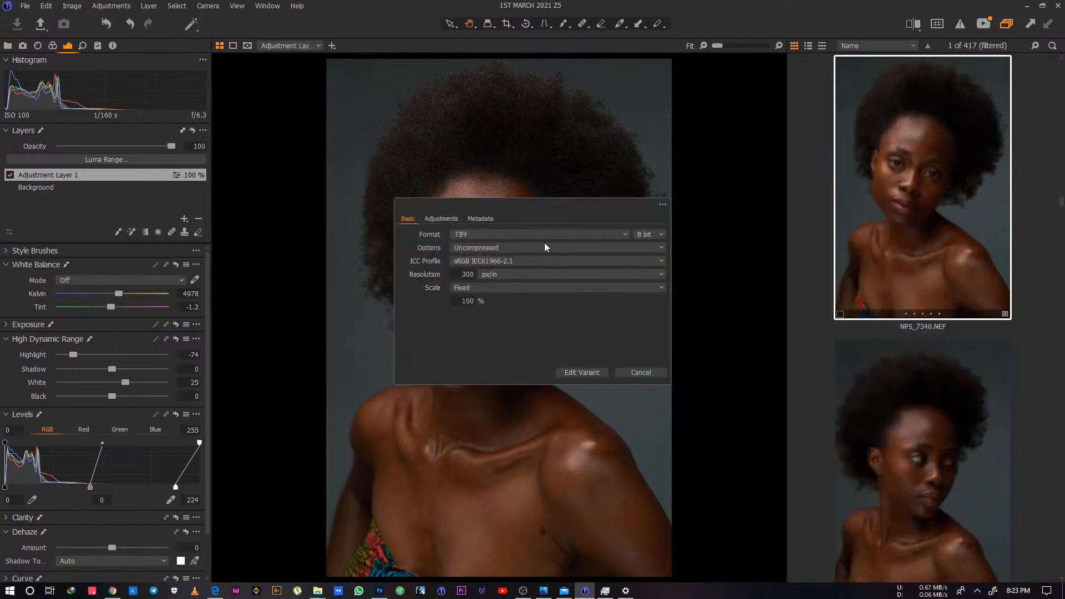
{"action": "left_click", "coordinate": [587, 372]}
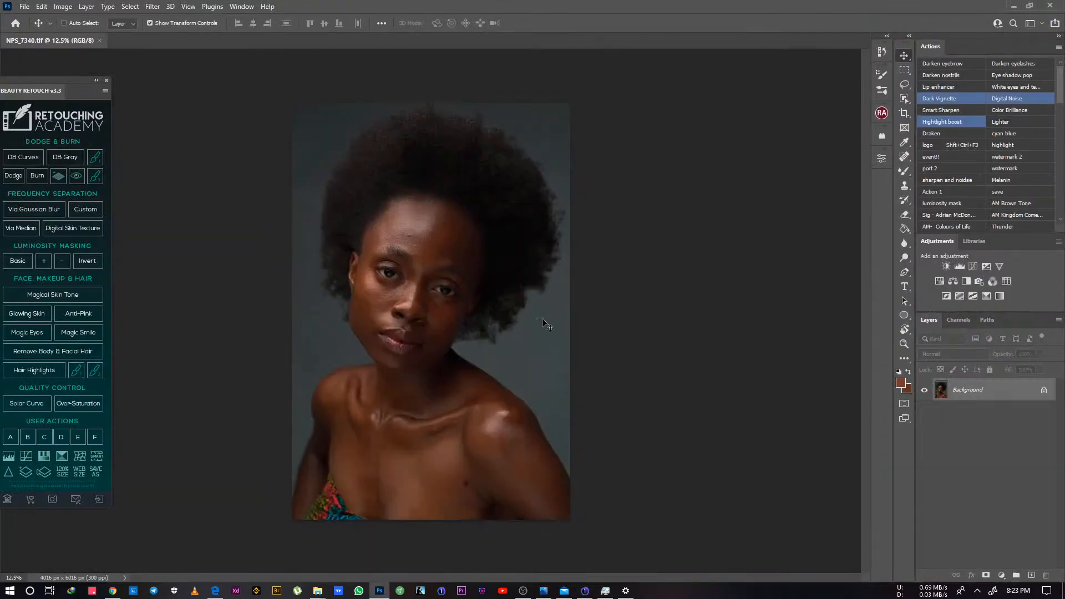
Examine the face in NPS_7340.tif at 25% magnification and fit the whole portrait on screen again
{"action": "key", "text": "ctrl+plus"}
{"action": "key", "text": "ctrl+plus"}
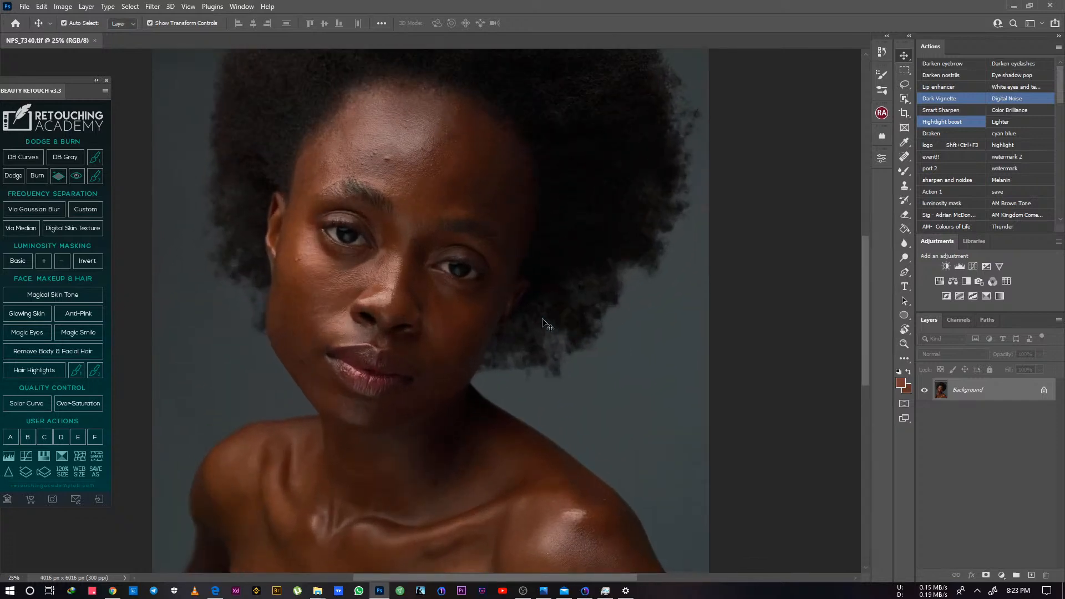
{"action": "key", "text": "ctrl+0"}
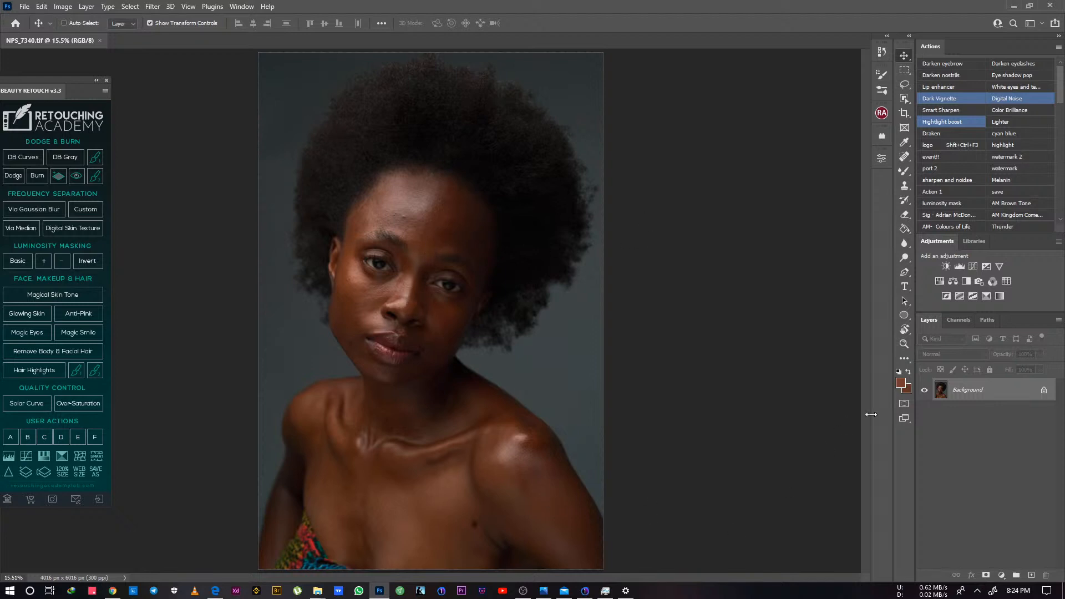
Try a Levels adjustment masked by the Blue channel with the white input at about 210, and delete that layer
{"action": "left_click", "coordinate": [959, 321]}
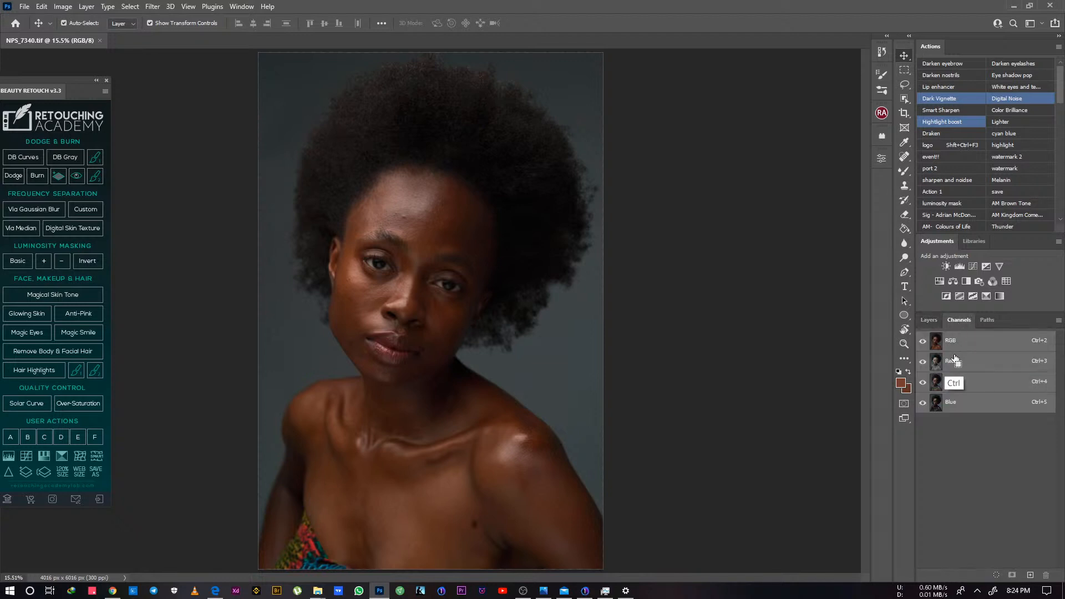
{"action": "left_click", "coordinate": [938, 408], "text": "ctrl"}
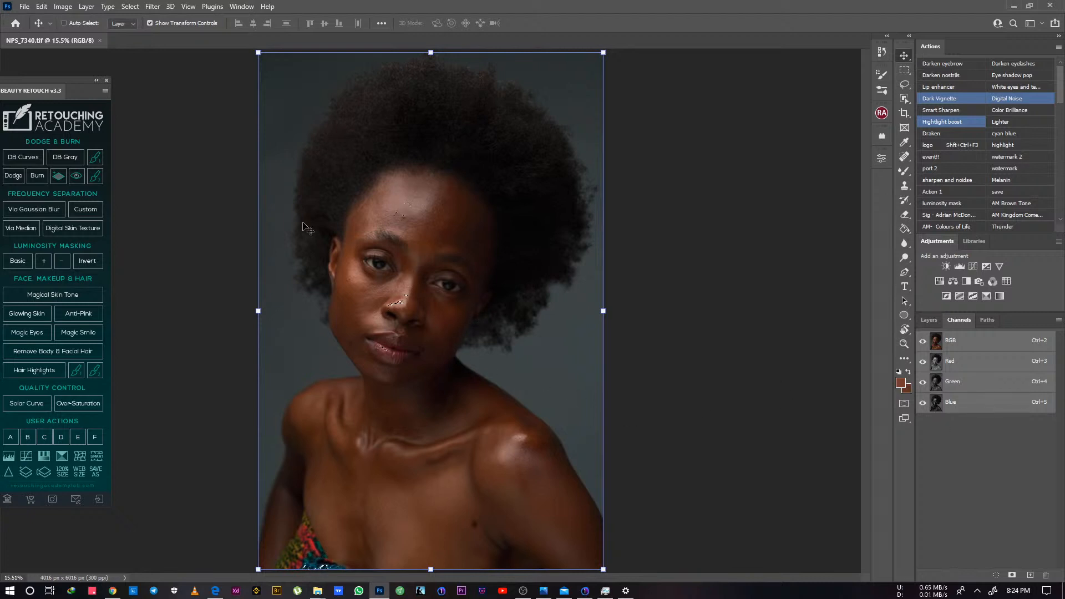
{"action": "left_click", "coordinate": [930, 320]}
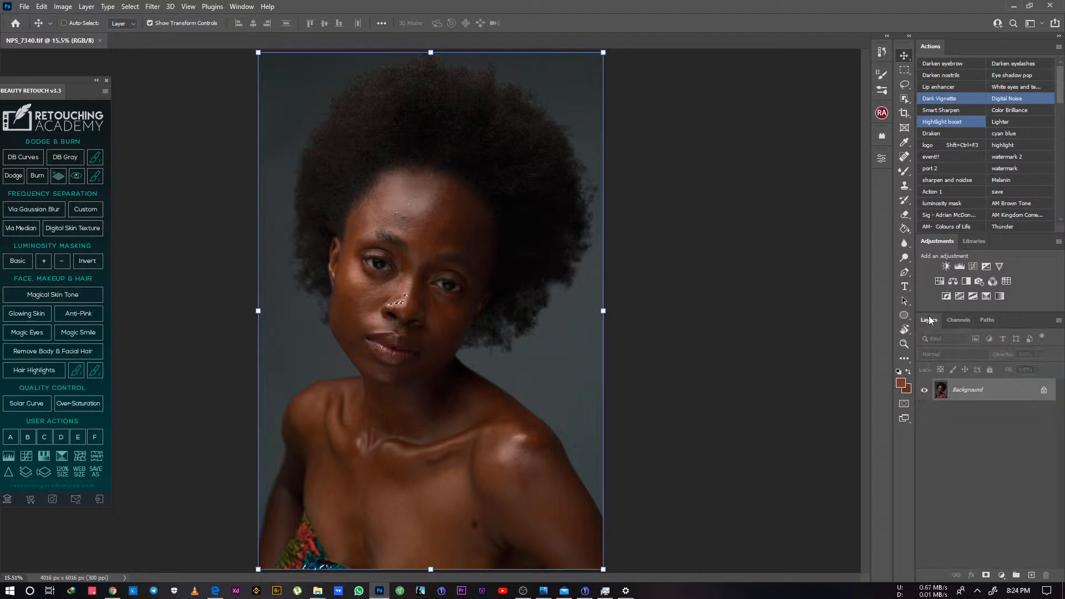
{"action": "left_click", "coordinate": [960, 267]}
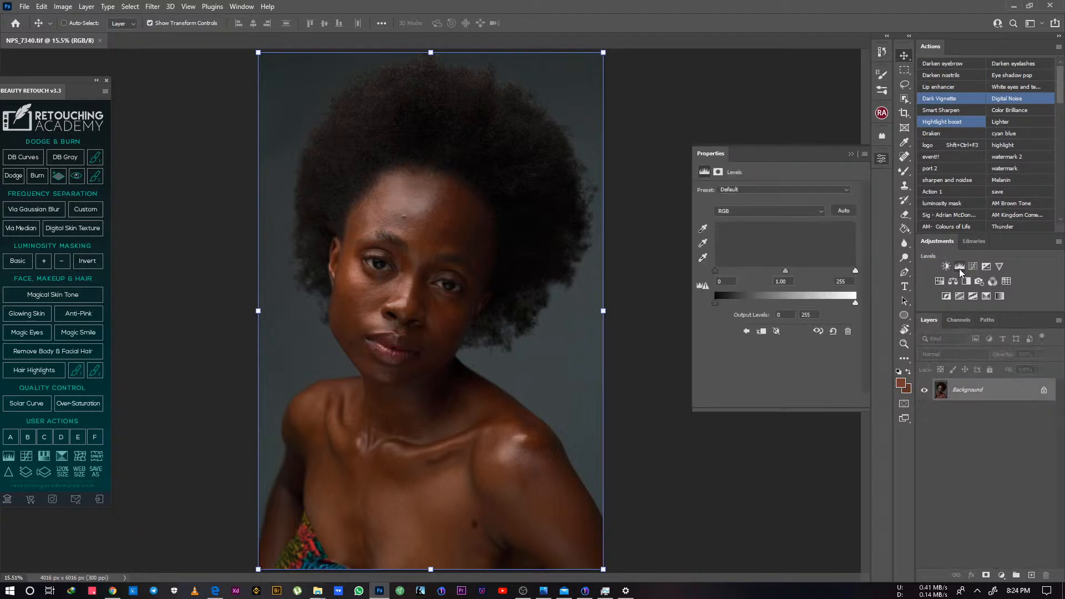
{"action": "left_click_drag", "start_coordinate": [856, 271], "coordinate": [830, 278]}
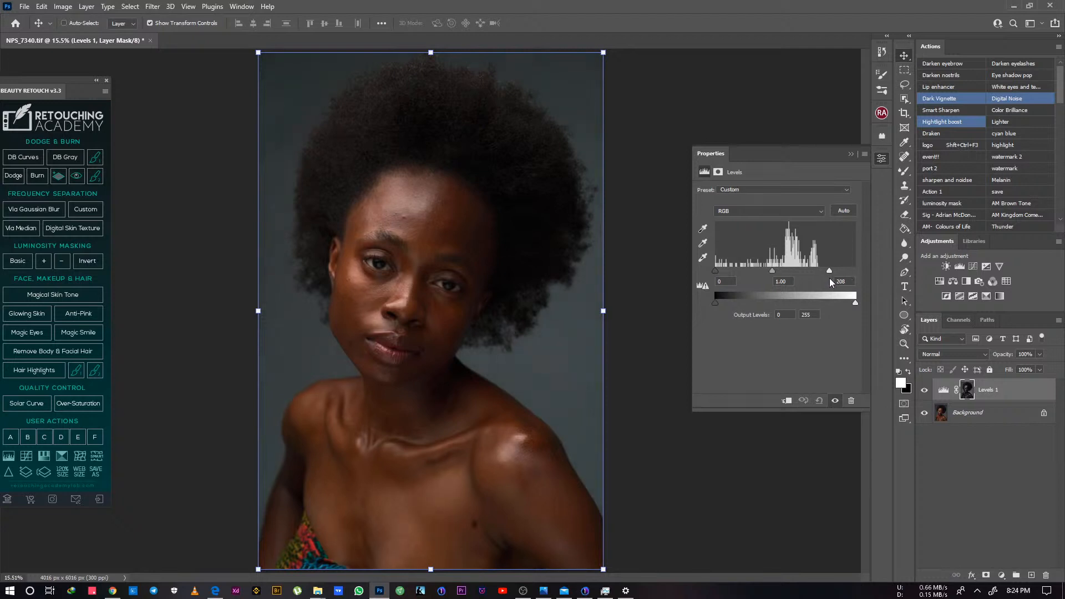
{"action": "left_click", "coordinate": [882, 159]}
{"action": "left_click", "coordinate": [925, 391]}
{"action": "left_click", "coordinate": [926, 392]}
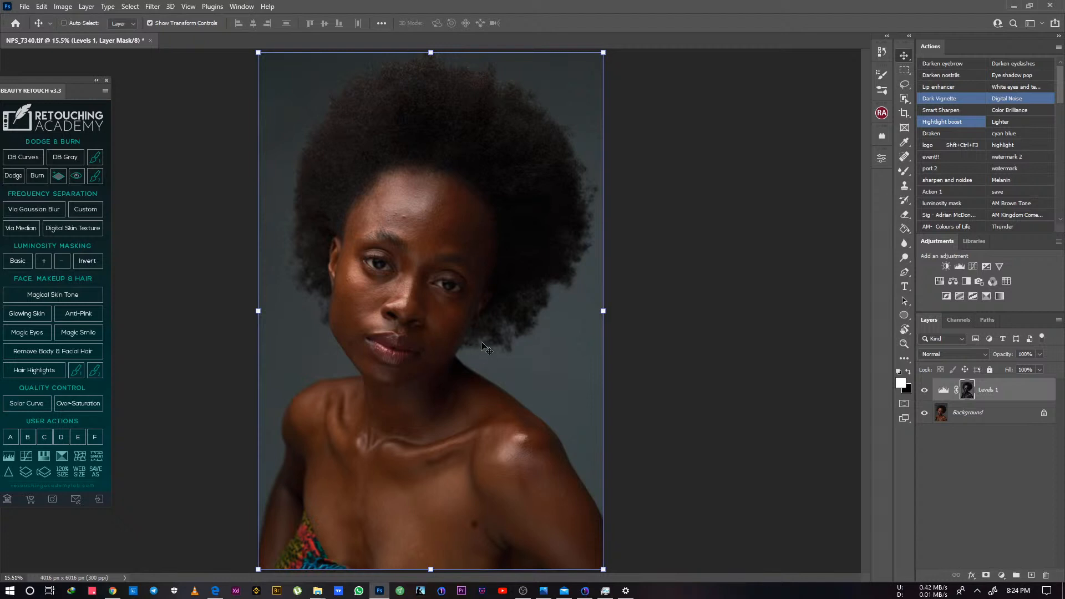
{"action": "left_click_drag", "start_coordinate": [1030, 400], "coordinate": [1046, 577]}
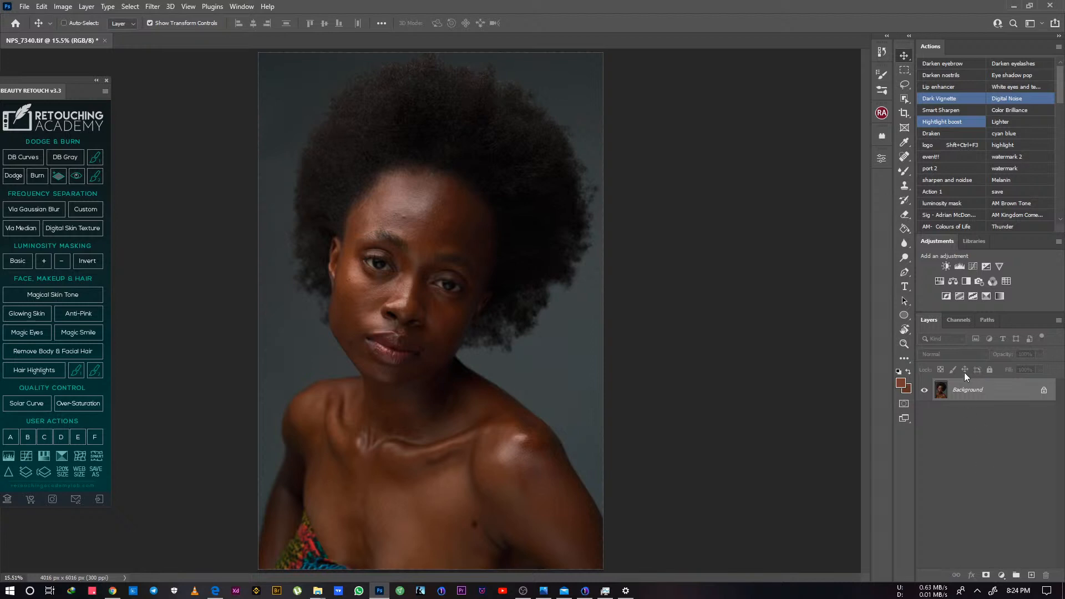
Load the Blue channel as a selection and add a Levels adjustment masked by it, with the white input at about 209
{"action": "left_click", "coordinate": [959, 320]}
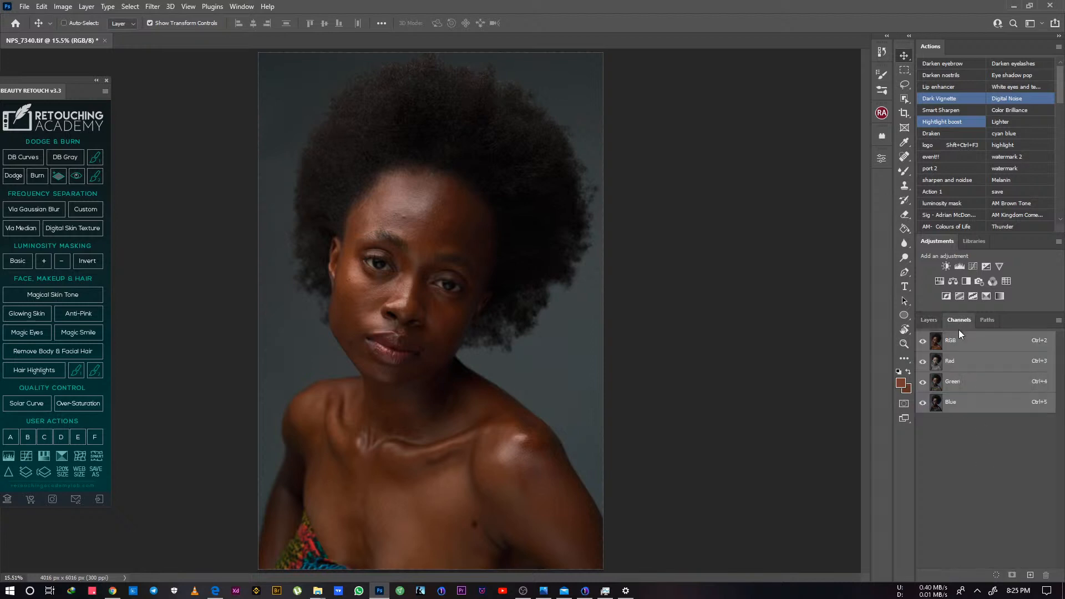
{"action": "left_click", "coordinate": [937, 410], "text": "ctrl"}
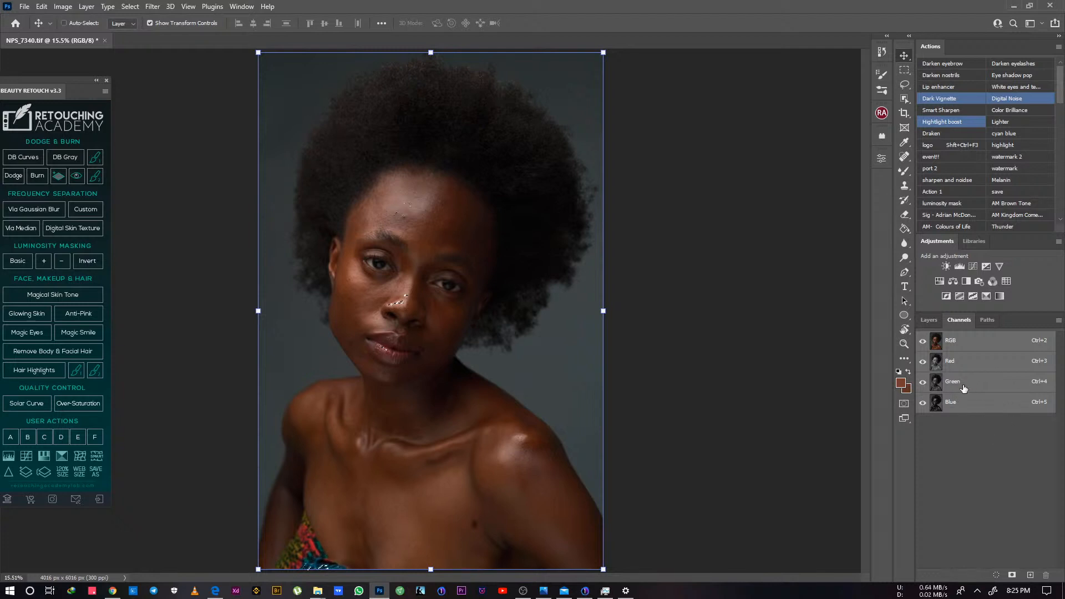
{"action": "left_click", "coordinate": [932, 322]}
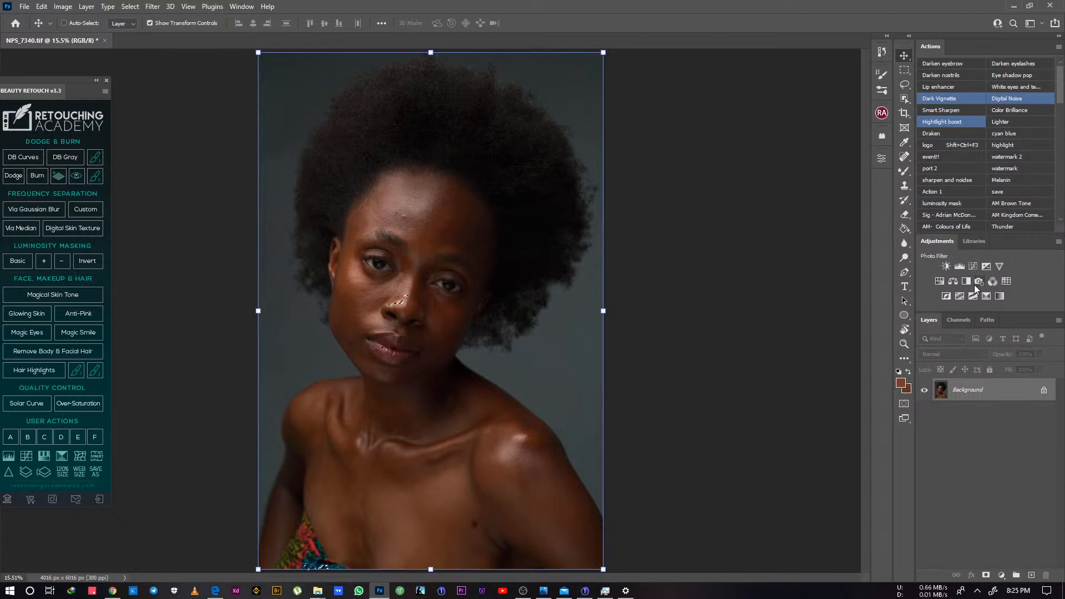
{"action": "left_click", "coordinate": [960, 267]}
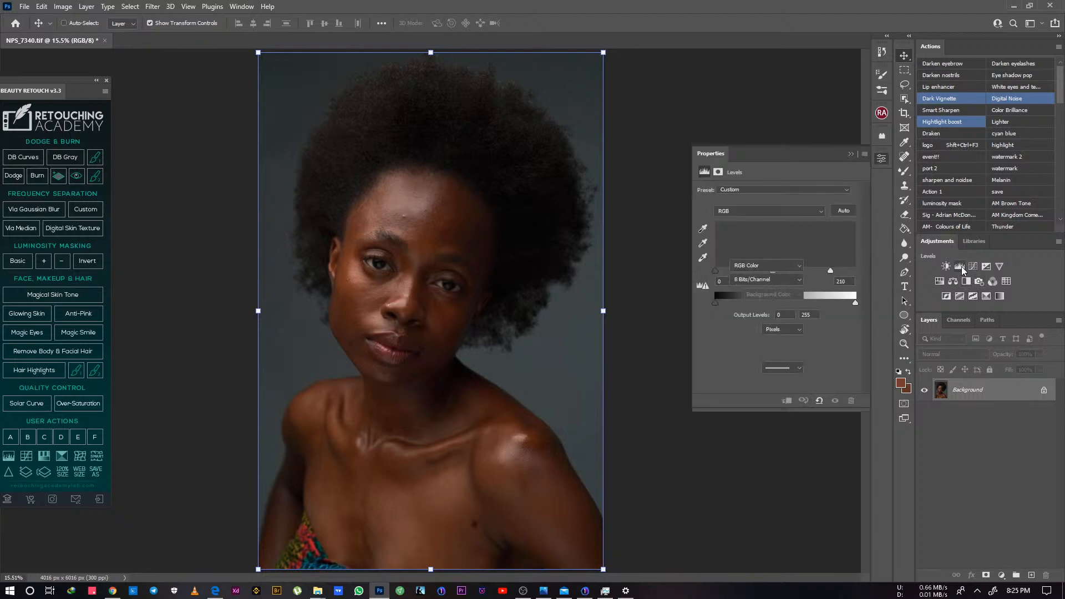
{"action": "left_click_drag", "start_coordinate": [855, 271], "coordinate": [826, 273]}
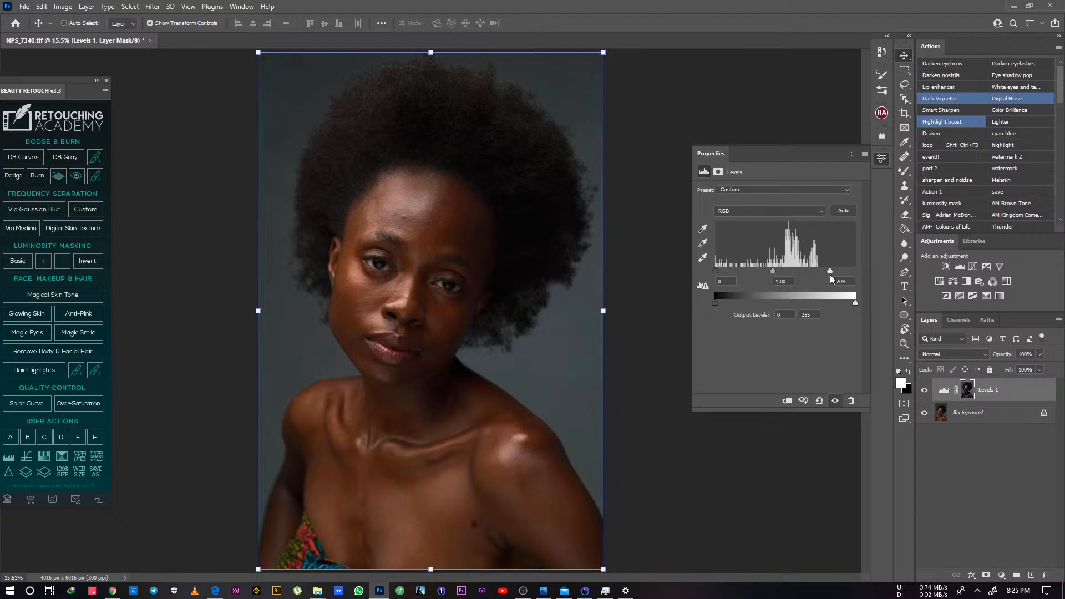
{"action": "left_click", "coordinate": [882, 159]}
Compare the portrait with the Levels adjustment layer hidden and shown, checking the highlights on the skin
{"action": "left_click", "coordinate": [925, 390]}
{"action": "left_click", "coordinate": [925, 391]}
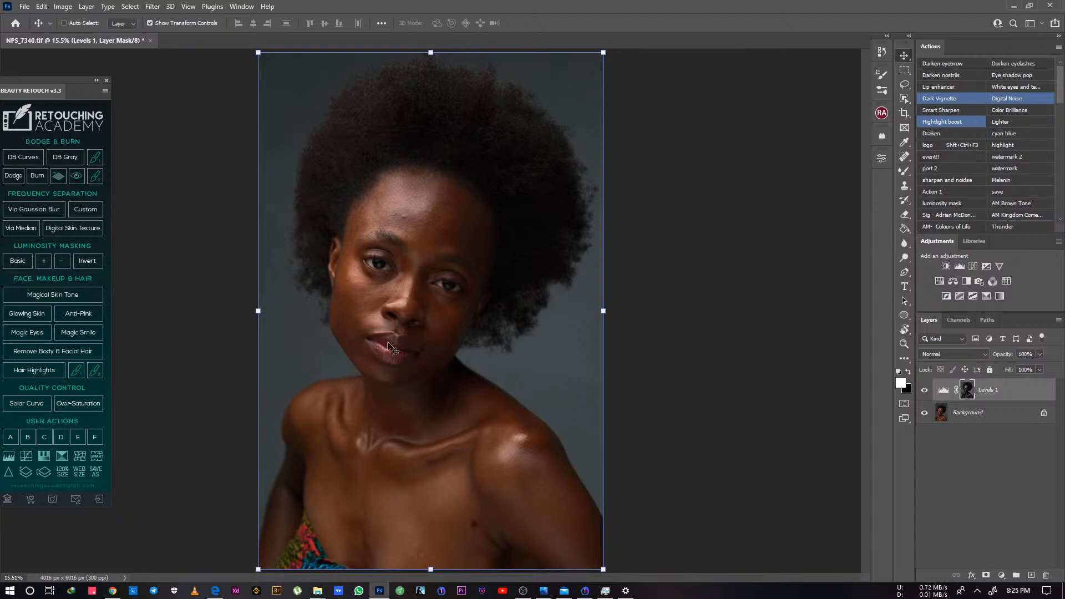
{"action": "left_click", "coordinate": [925, 391]}
{"action": "left_click", "coordinate": [925, 391]}
{"action": "left_click", "coordinate": [925, 390]}
{"action": "left_click", "coordinate": [925, 391]}
{"action": "left_click", "coordinate": [925, 391]}
{"action": "left_click", "coordinate": [925, 391]}
{"action": "left_click", "coordinate": [925, 391]}
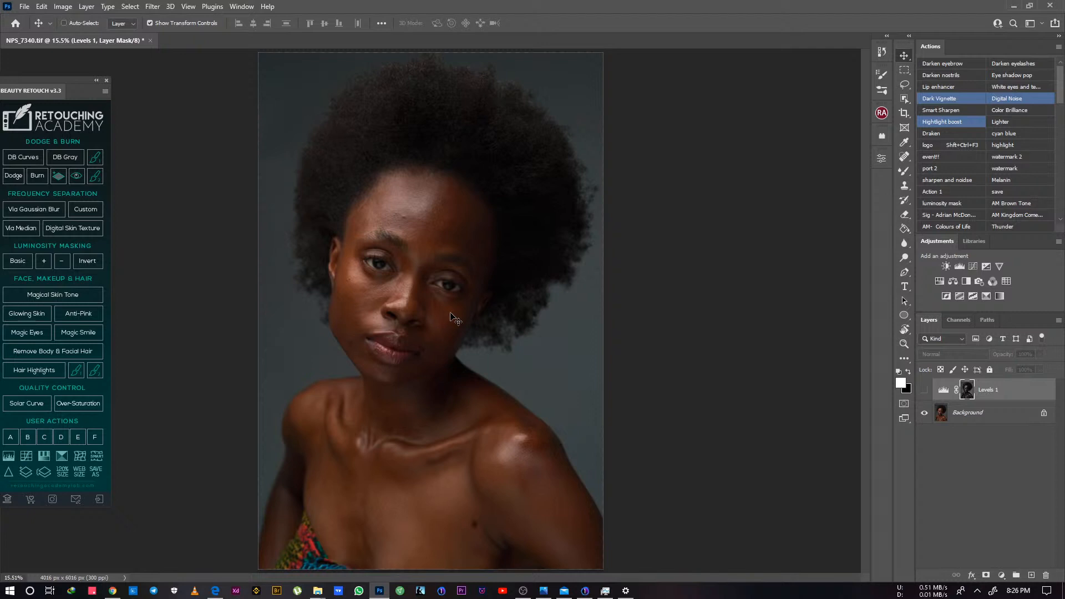
{"action": "left_click", "coordinate": [925, 391]}
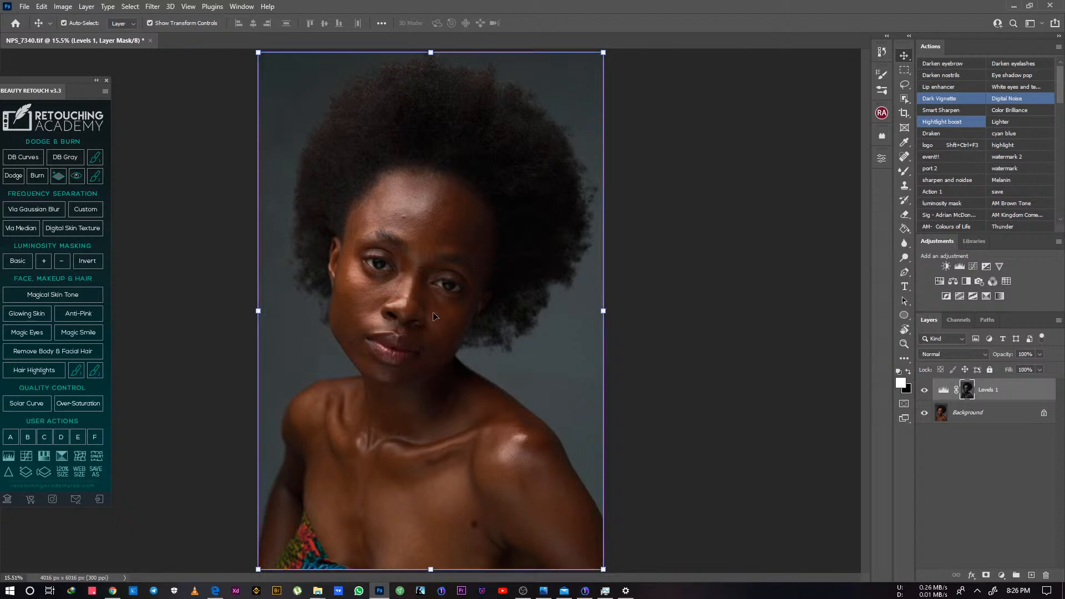
Stamp all visible layers into a new layer above the Levels adjustment
{"action": "key", "text": "ctrl+plus"}
{"action": "key", "text": "ctrl+plus"}
{"action": "key", "text": "ctrl+plus"}
{"action": "key", "text": "ctrl+plus"}
{"action": "key", "text": "ctrl+plus"}
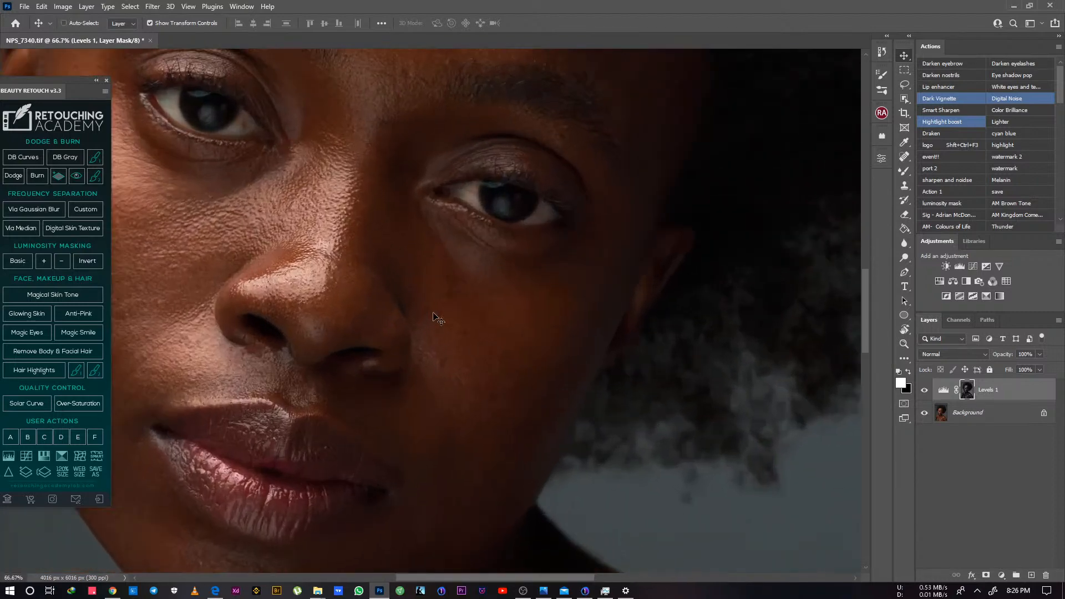
{"action": "left_click_drag", "start_coordinate": [456, 277], "coordinate": [527, 414]}
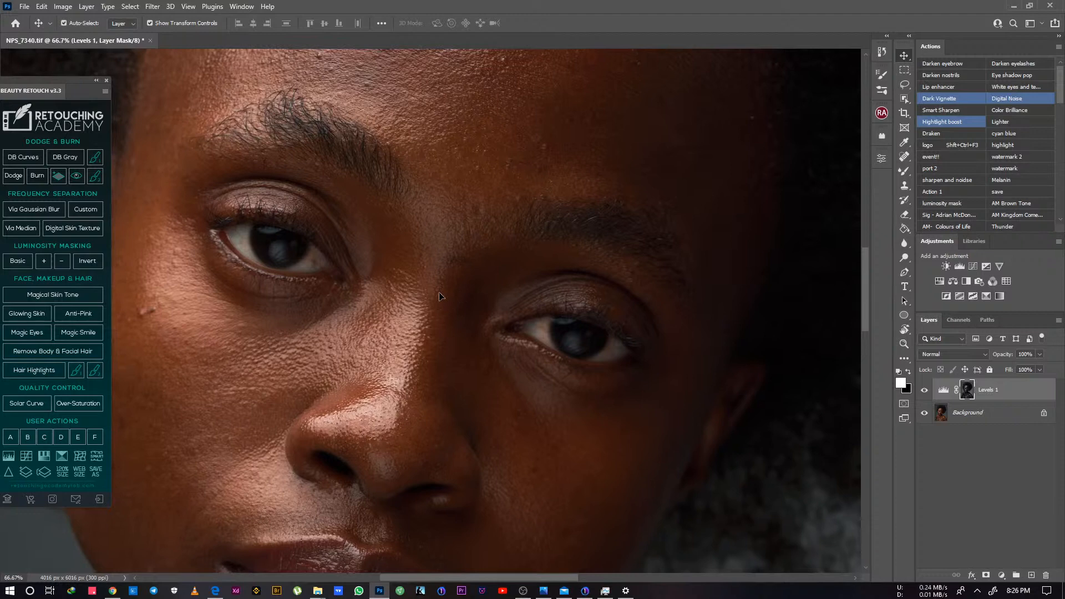
{"action": "key", "text": "ctrl+plus"}
{"action": "left_click_drag", "start_coordinate": [472, 246], "coordinate": [565, 268]}
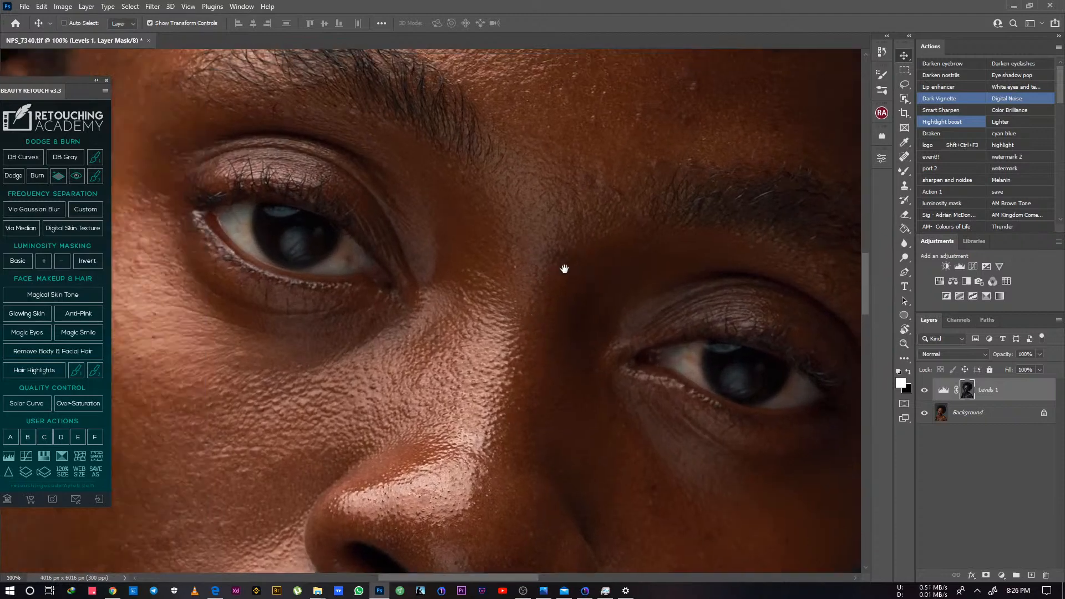
{"action": "left_click", "coordinate": [989, 415]}
{"action": "left_click", "coordinate": [990, 394]}
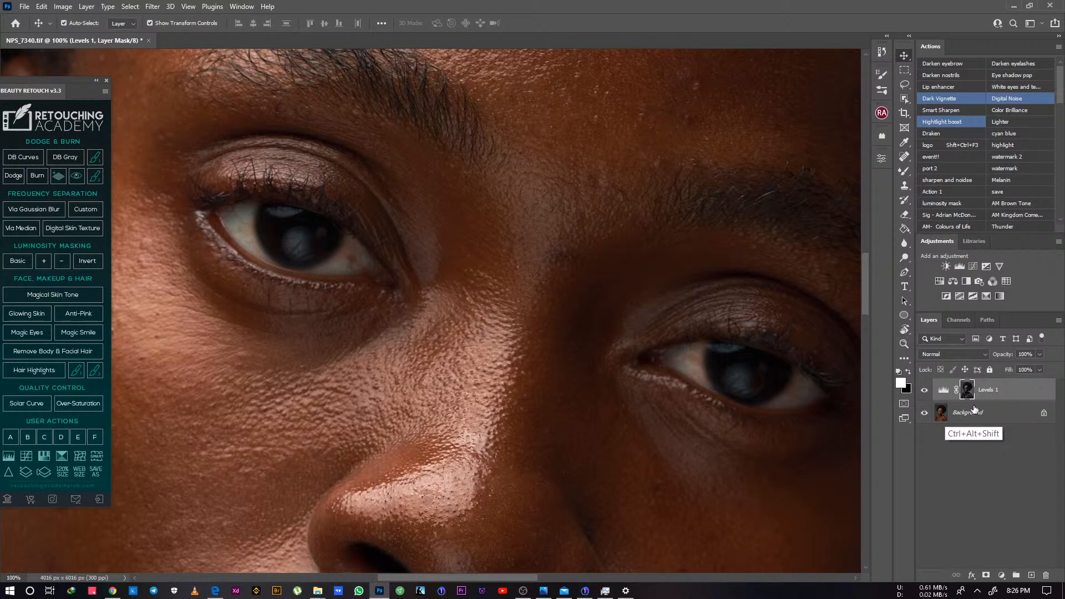
{"action": "key", "text": "ctrl+alt+shift+e"}
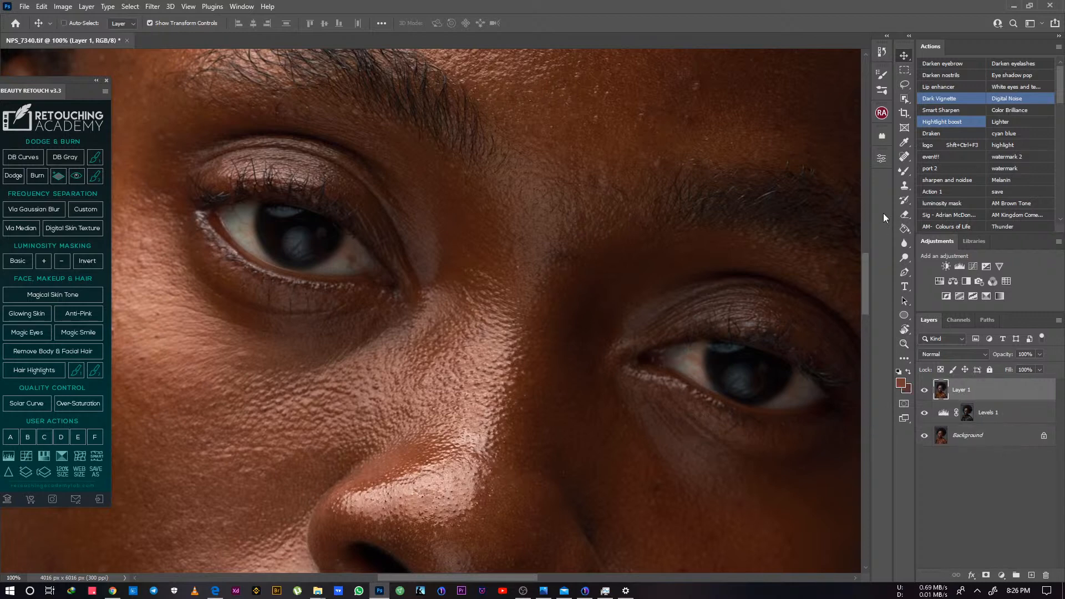
Retouch the marks in the white of the eye on the lit side with the Spot Healing Brush at 15 px
{"action": "left_click", "coordinate": [905, 157]}
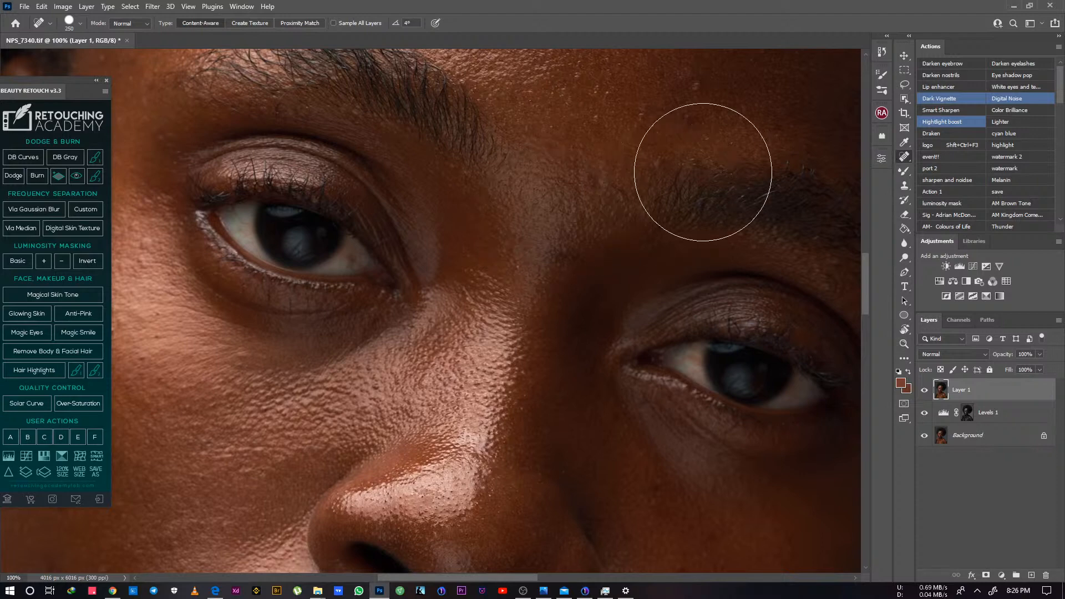
{"action": "key", "text": "bracketleft"}
{"action": "key", "text": "bracketleft"}
{"action": "key", "text": "bracketleft"}
{"action": "key", "text": "bracketleft"}
{"action": "key", "text": "bracketleft"}
{"action": "key", "text": "bracketleft"}
{"action": "key", "text": "bracketleft"}
{"action": "key", "text": "bracketleft"}
{"action": "key", "text": "bracketleft"}
{"action": "key", "text": "bracketleft"}
{"action": "key", "text": "bracketleft"}
{"action": "key", "text": "bracketleft"}
{"action": "key", "text": "bracketleft"}
{"action": "key", "text": "bracketleft"}
{"action": "key", "text": "bracketleft"}
{"action": "key", "text": "bracketleft"}
{"action": "key", "text": "bracketleft"}
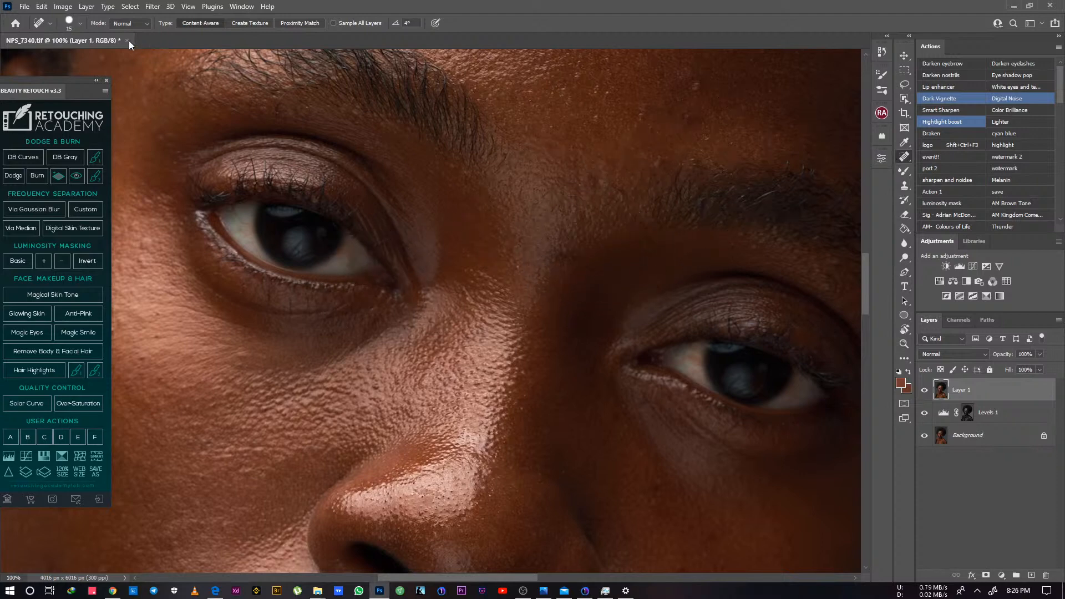
{"action": "left_click", "coordinate": [80, 24]}
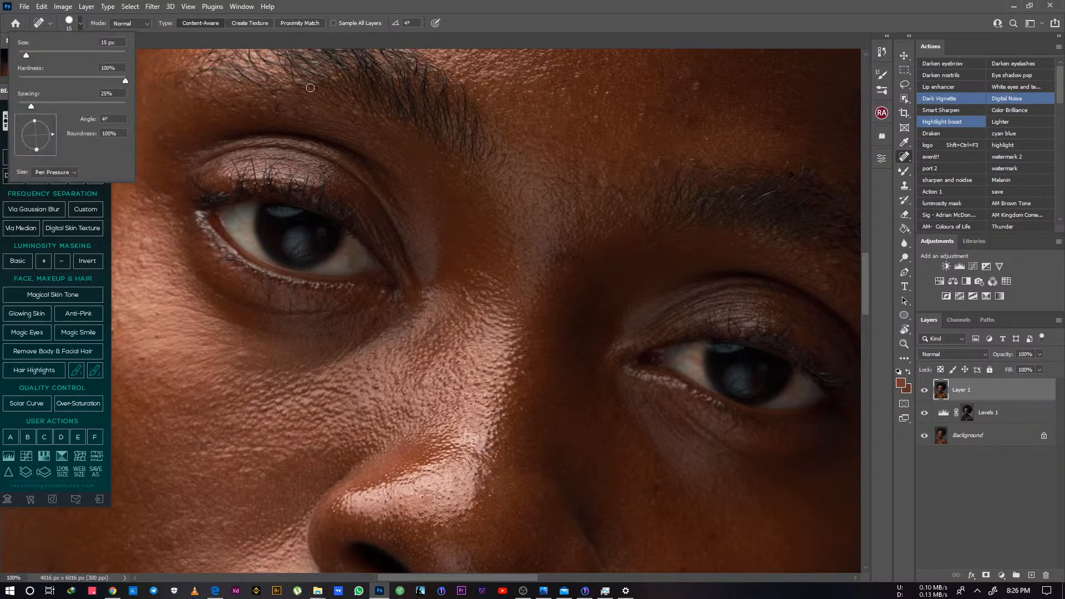
{"action": "left_click", "coordinate": [446, 4]}
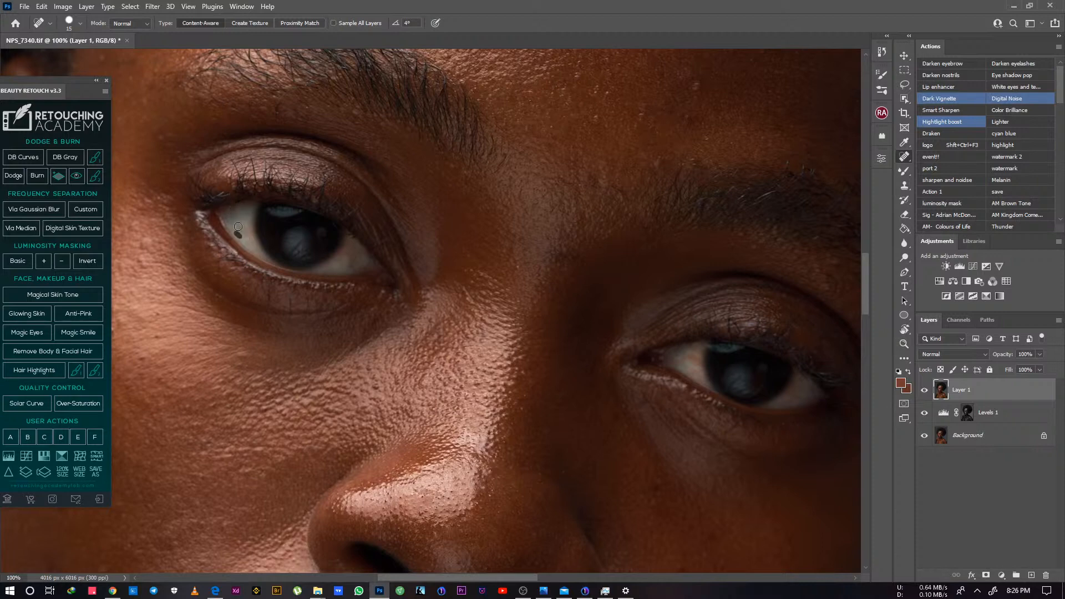
{"action": "left_click_drag", "start_coordinate": [345, 269], "coordinate": [347, 260]}
{"action": "left_click", "coordinate": [924, 391]}
{"action": "left_click", "coordinate": [925, 390]}
{"action": "mouse_move", "coordinate": [350, 264]}
{"action": "left_mouse_down"}
{"action": "mouse_move", "coordinate": [391, 257]}
{"action": "mouse_move", "coordinate": [392, 279]}
{"action": "mouse_move", "coordinate": [355, 258]}
{"action": "left_mouse_up"}
Heal the remaining marks in the white of the same eye with the Healing Brush, sampling clean areas beside them
{"action": "right_click", "coordinate": [908, 157]}
{"action": "left_click", "coordinate": [949, 170]}
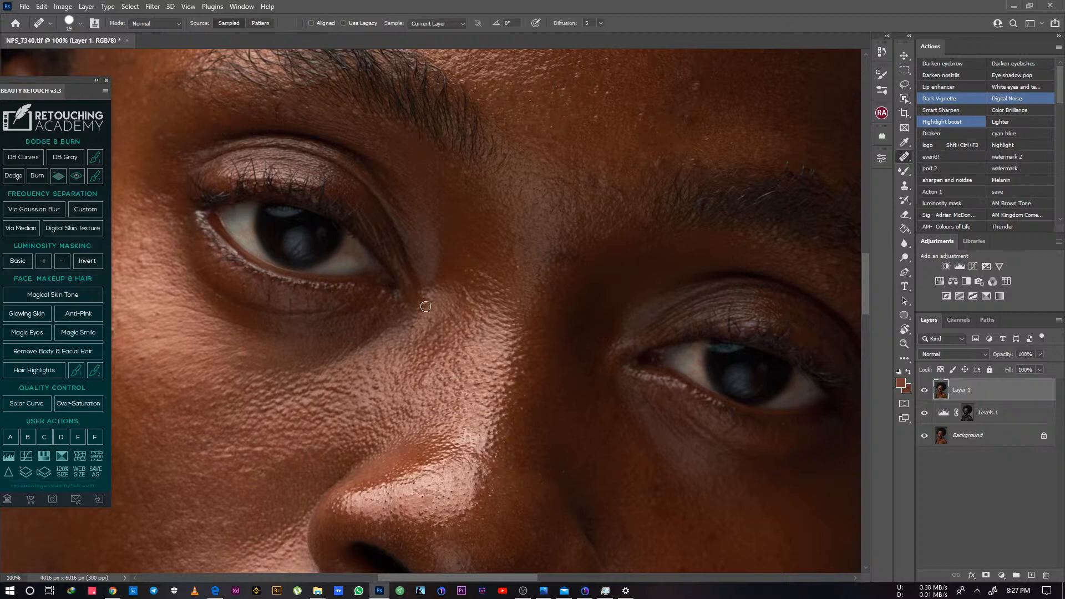
{"action": "left_click", "coordinate": [336, 267], "text": "alt"}
{"action": "mouse_move", "coordinate": [347, 266]}
{"action": "left_mouse_down"}
{"action": "mouse_move", "coordinate": [357, 259]}
{"action": "mouse_move", "coordinate": [347, 256]}
{"action": "left_mouse_up"}
{"action": "left_click", "coordinate": [339, 269], "text": "alt"}
{"action": "left_click", "coordinate": [473, 448]}
{"action": "left_click", "coordinate": [292, 264]}
Add a Vibrance adjustment with saturation at -74 and a Brightness/Contrast adjustment with increased brightness
{"action": "left_click", "coordinate": [1000, 266]}
{"action": "left_click_drag", "start_coordinate": [766, 224], "coordinate": [724, 224]}
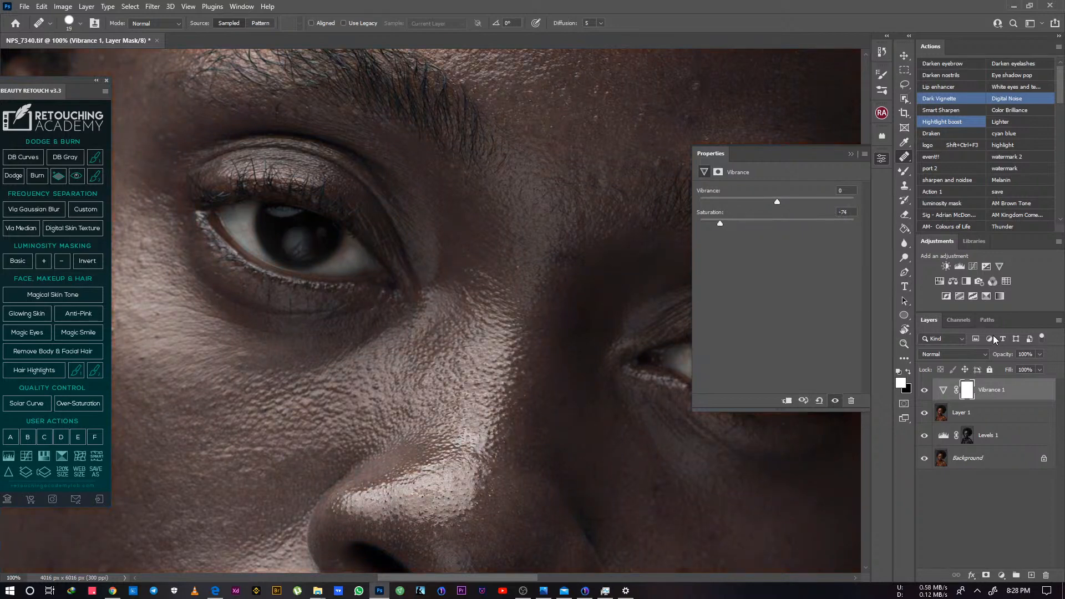
{"action": "left_click", "coordinate": [946, 266]}
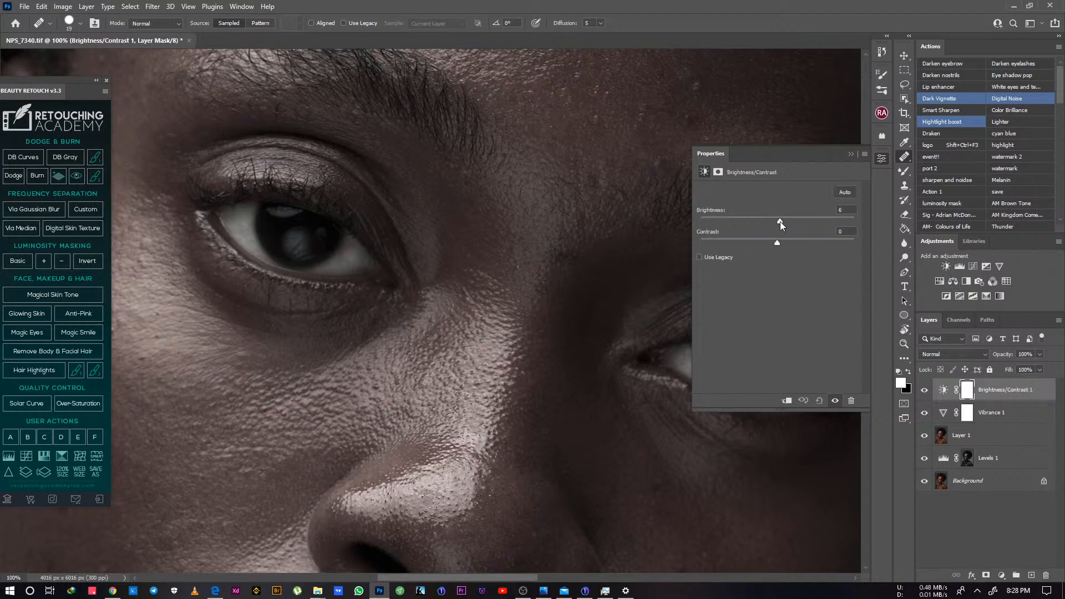
{"action": "left_click_drag", "start_coordinate": [780, 221], "coordinate": [807, 225]}
Add a Photo Filter adjustment with the Blue filter at 15% density
{"action": "left_click", "coordinate": [980, 281]}
{"action": "left_click", "coordinate": [792, 190]}
{"action": "left_click", "coordinate": [750, 295]}
{"action": "left_click_drag", "start_coordinate": [739, 237], "coordinate": [722, 238]}
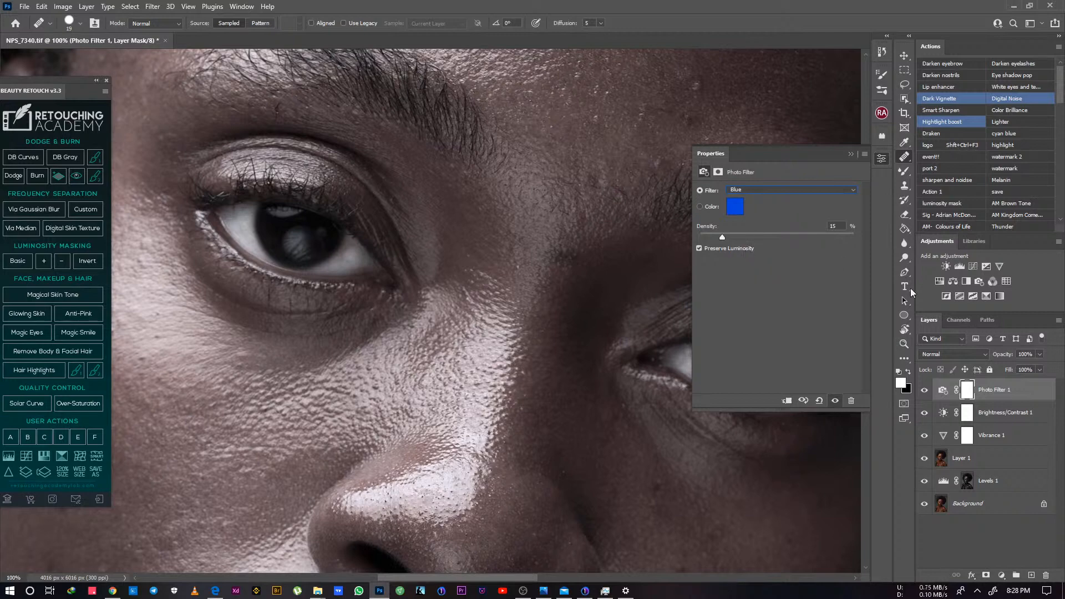
Group the Photo Filter, Brightness/Contrast and Vibrance layers and hide their effect with a black mask on the group
{"action": "key", "text": "shift"}
{"action": "left_click", "coordinate": [1012, 439], "text": "shift"}
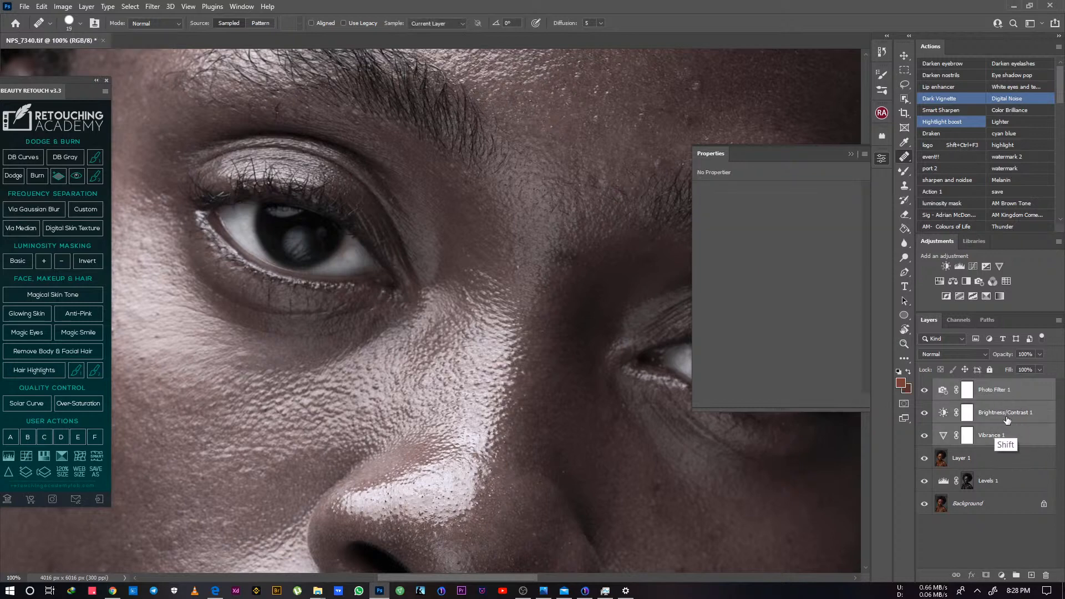
{"action": "key", "text": "ctrl+g"}
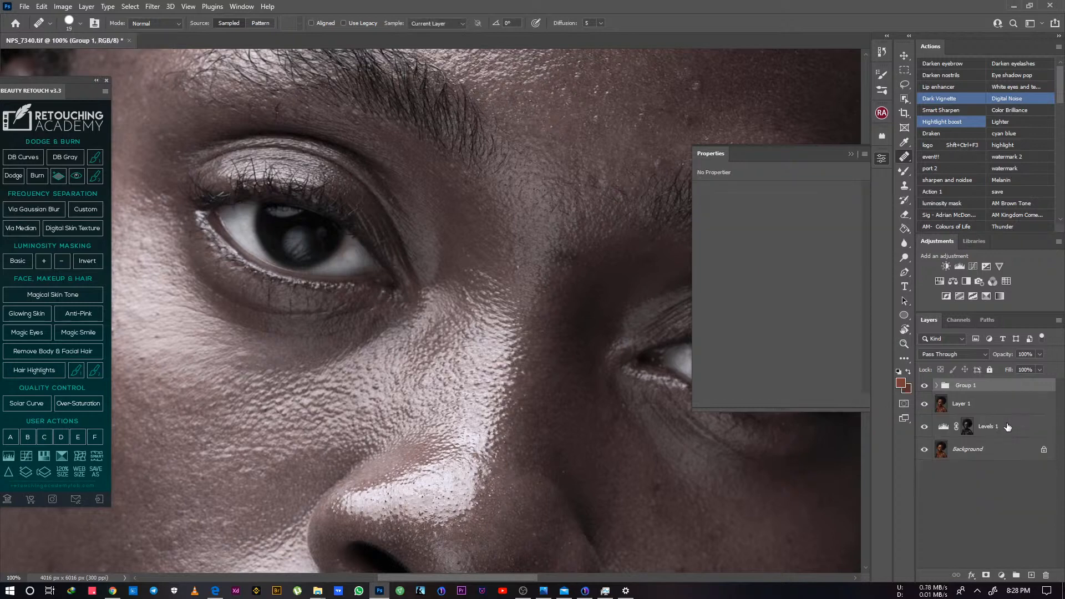
{"action": "left_click", "coordinate": [987, 576], "text": "alt"}
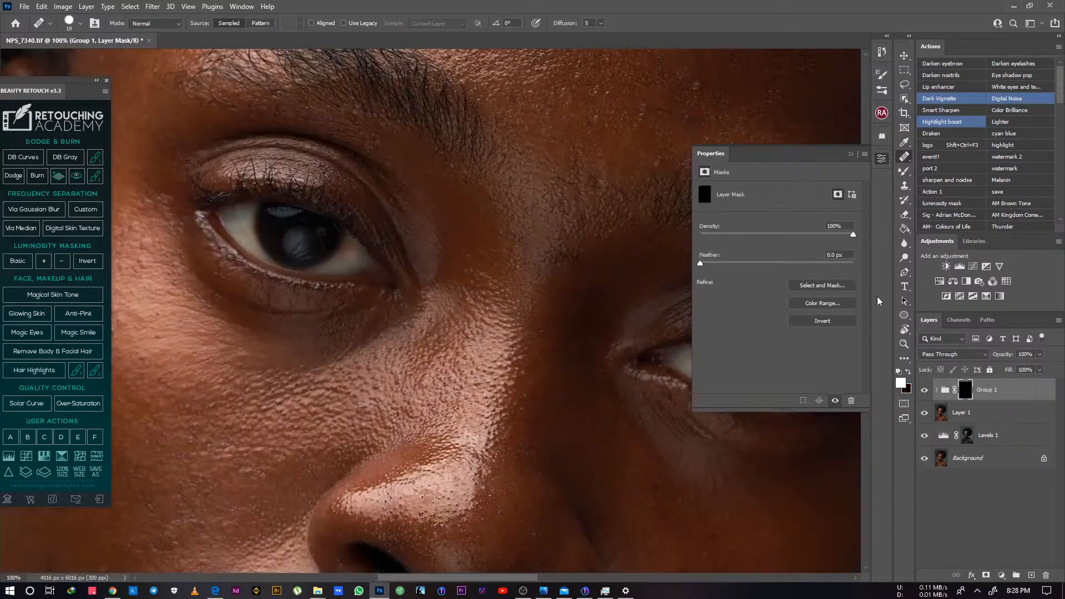
{"action": "left_click", "coordinate": [881, 160]}
Paint white on the group mask over the whites of both eyes with the Brush at 80% opacity
{"action": "left_click", "coordinate": [907, 171]}
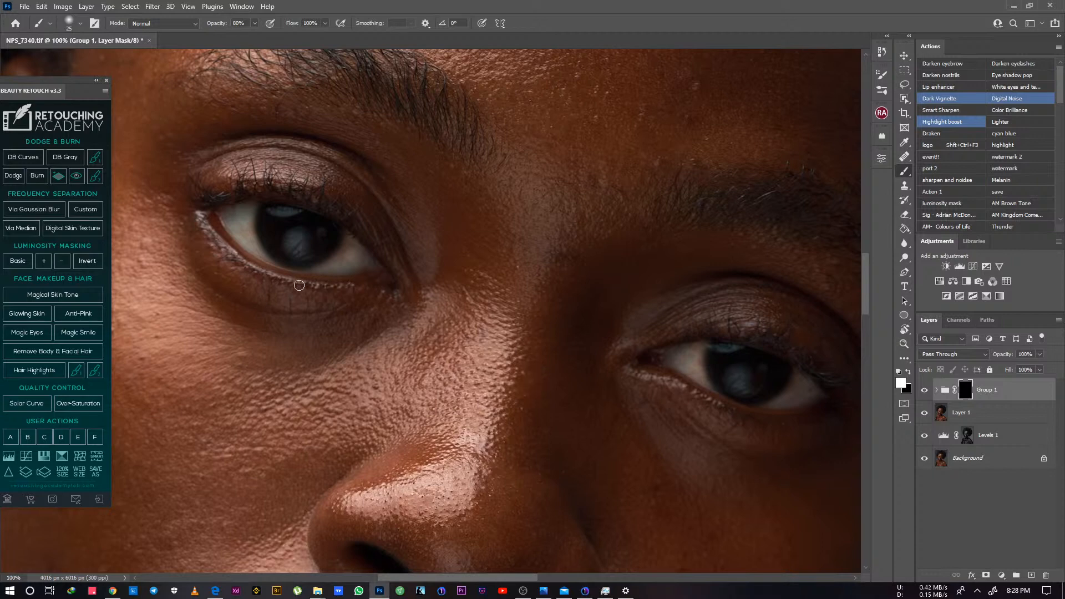
{"action": "mouse_move", "coordinate": [236, 231]}
{"action": "left_mouse_down"}
{"action": "mouse_move", "coordinate": [243, 238]}
{"action": "mouse_move", "coordinate": [230, 221]}
{"action": "mouse_move", "coordinate": [236, 236]}
{"action": "mouse_move", "coordinate": [244, 214]}
{"action": "mouse_move", "coordinate": [249, 238]}
{"action": "mouse_move", "coordinate": [278, 265]}
{"action": "mouse_move", "coordinate": [323, 275]}
{"action": "mouse_move", "coordinate": [352, 251]}
{"action": "mouse_move", "coordinate": [362, 265]}
{"action": "left_mouse_up"}
{"action": "mouse_move", "coordinate": [683, 367]}
{"action": "left_mouse_down"}
{"action": "mouse_move", "coordinate": [697, 353]}
{"action": "mouse_move", "coordinate": [696, 378]}
{"action": "mouse_move", "coordinate": [796, 409]}
{"action": "mouse_move", "coordinate": [778, 403]}
{"action": "mouse_move", "coordinate": [795, 381]}
{"action": "mouse_move", "coordinate": [811, 397]}
{"action": "mouse_move", "coordinate": [788, 399]}
{"action": "left_mouse_up"}
Compare the whole portrait with the eye-whitening group hidden and shown
{"action": "key", "text": "ctrl+0"}
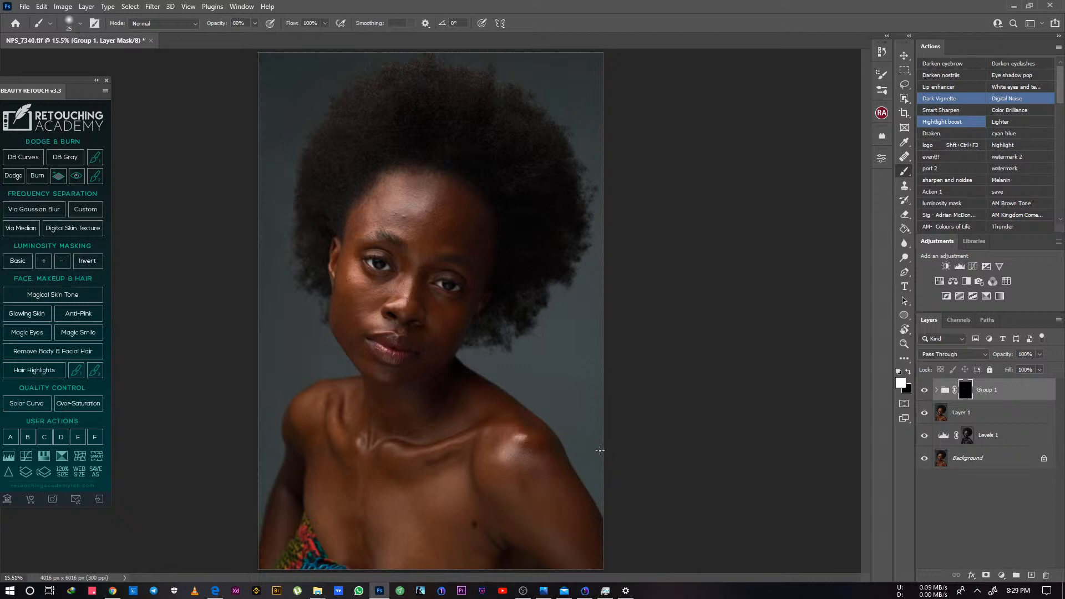
{"action": "left_click", "coordinate": [925, 391]}
{"action": "left_click", "coordinate": [930, 395]}
{"action": "left_click", "coordinate": [1037, 355]}
{"action": "left_click", "coordinate": [923, 391]}
{"action": "left_click", "coordinate": [924, 390]}
Add a Brightness/Contrast adjustment with brightness 108 and contrast 34, and invert its mask to black
{"action": "left_click", "coordinate": [947, 266]}
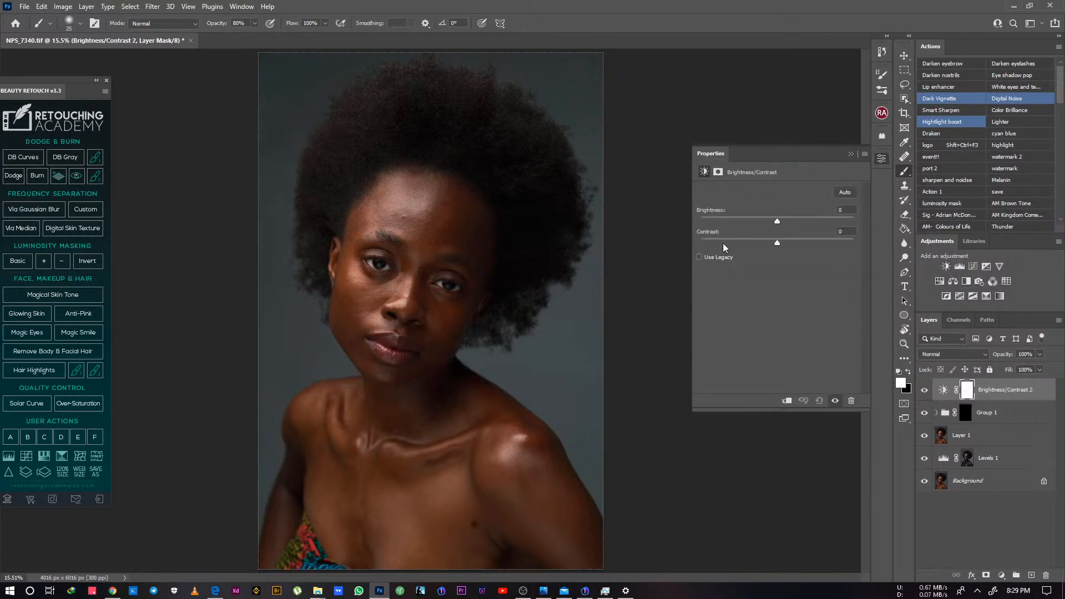
{"action": "left_click_drag", "start_coordinate": [786, 219], "coordinate": [805, 244]}
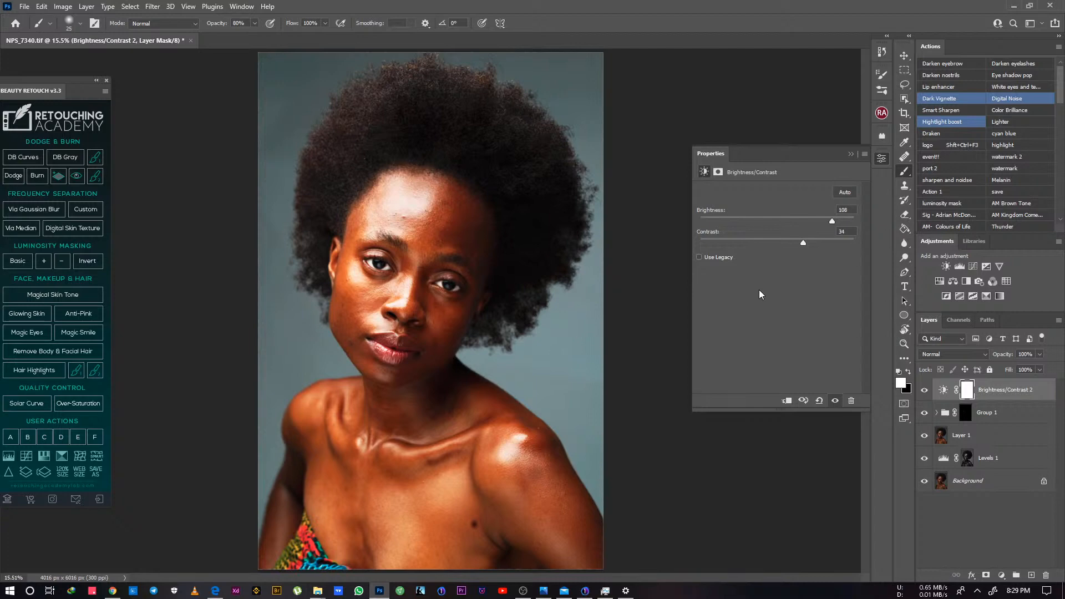
{"action": "key", "text": "ctrl+i"}
Paint the new adjustment's mask over the irises with a 40 px brush, and set brightness to 112 and contrast to 42
{"action": "key", "text": "ctrl+plus"}
{"action": "key", "text": "ctrl+plus"}
{"action": "key", "text": "ctrl+plus"}
{"action": "key", "text": "ctrl+plus"}
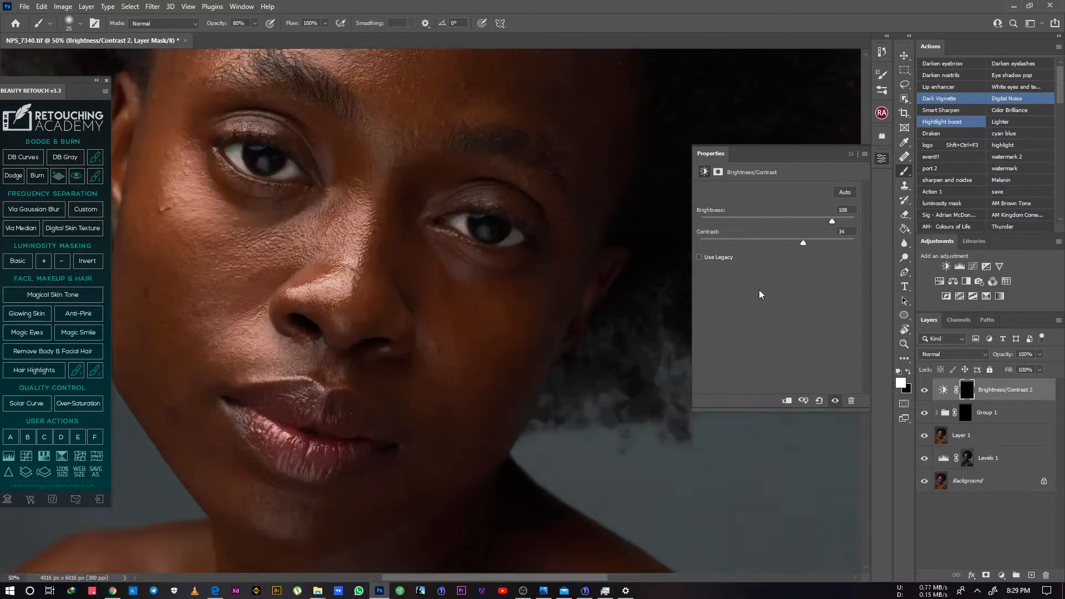
{"action": "key", "text": "ctrl+plus"}
{"action": "left_click_drag", "start_coordinate": [327, 293], "coordinate": [422, 448]}
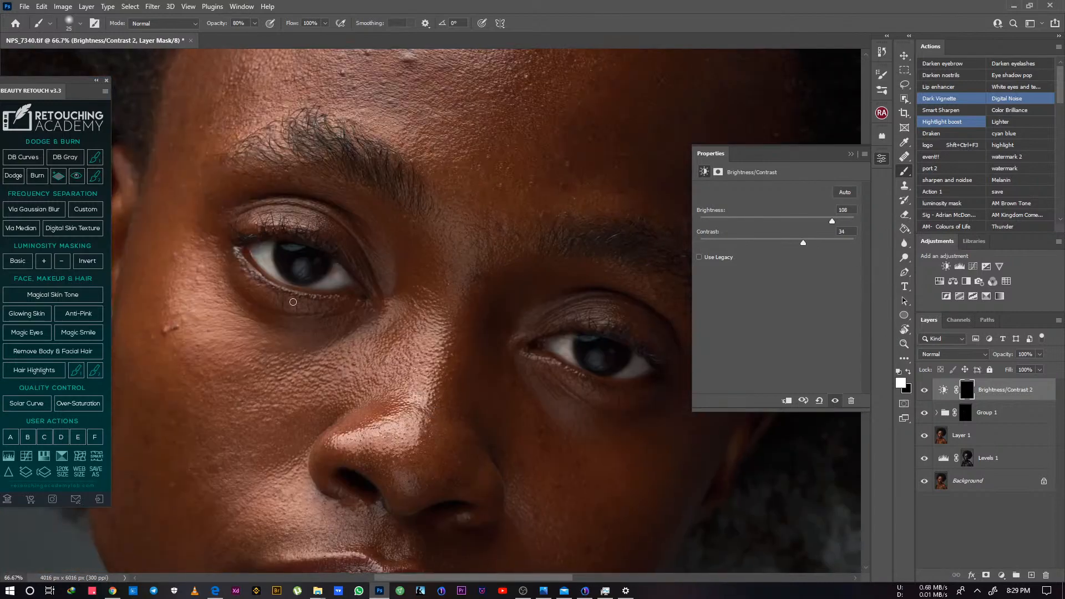
{"action": "key", "text": "bracketright"}
{"action": "mouse_move", "coordinate": [296, 251]}
{"action": "left_mouse_down"}
{"action": "mouse_move", "coordinate": [297, 270]}
{"action": "mouse_move", "coordinate": [307, 264]}
{"action": "left_mouse_up"}
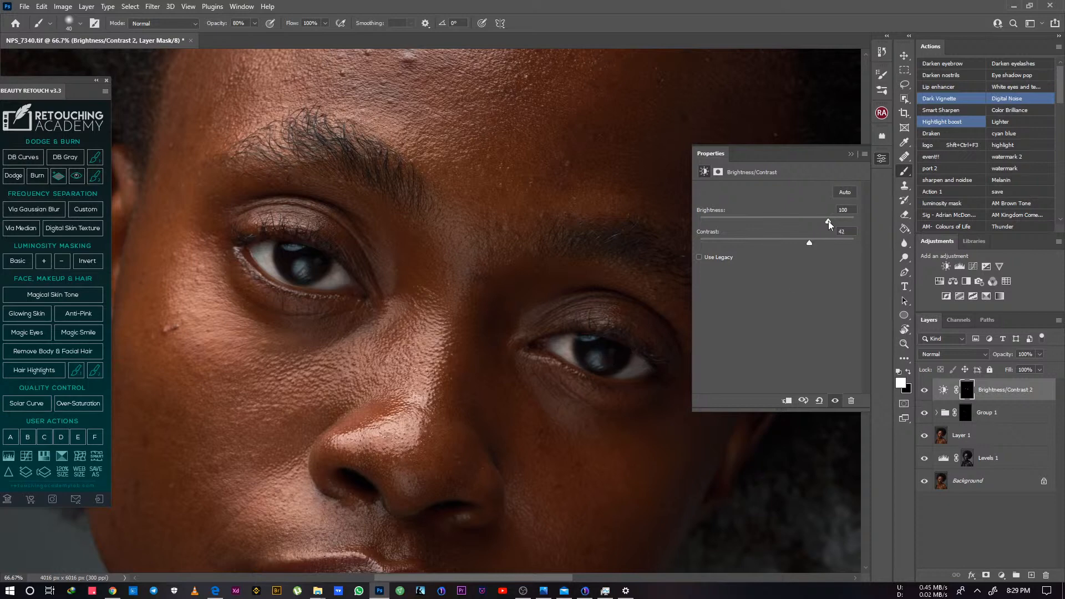
Compare the portrait with the iris-brightening adjustment hidden and shown, and reduce that layer's opacity to 66%
{"action": "key", "text": "ctrl+0"}
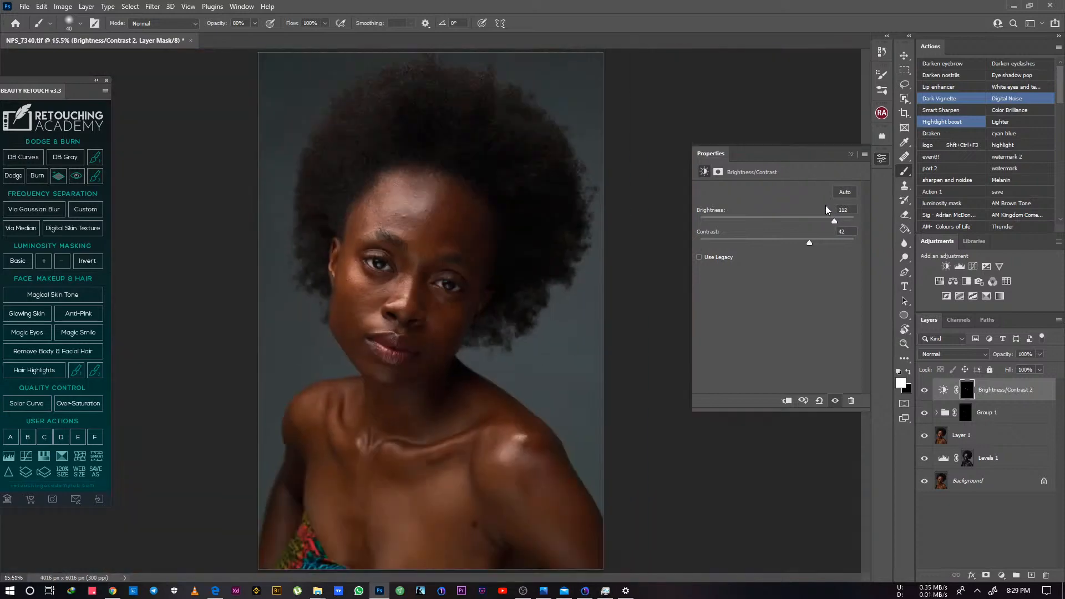
{"action": "left_click", "coordinate": [882, 158]}
{"action": "left_click", "coordinate": [925, 390]}
{"action": "left_click", "coordinate": [926, 391]}
{"action": "left_click", "coordinate": [927, 393]}
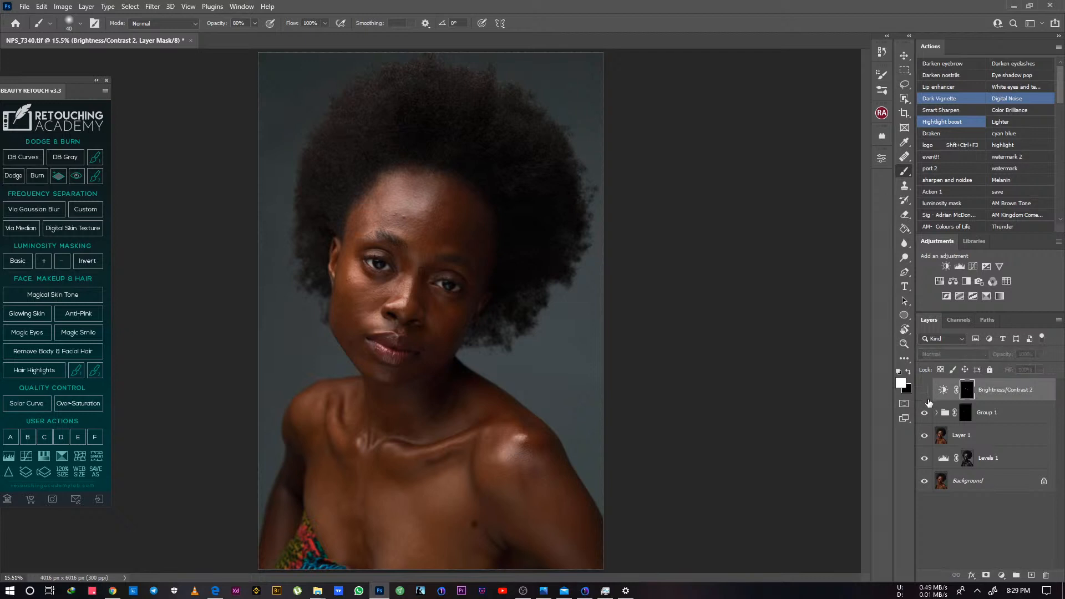
{"action": "left_click", "coordinate": [925, 390]}
{"action": "left_click", "coordinate": [1024, 367]}
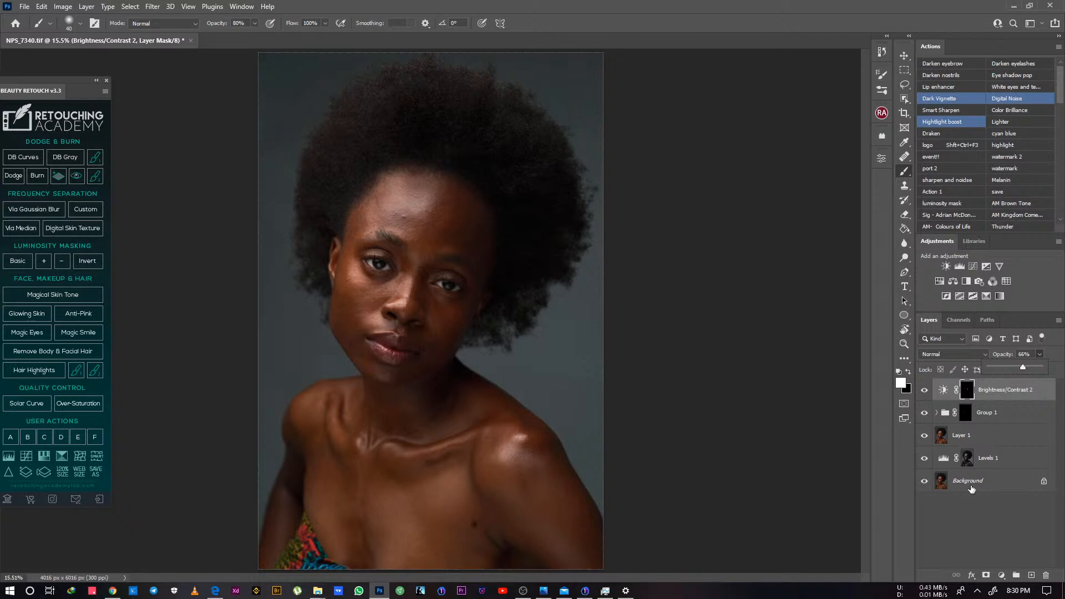
Add an empty layer on top of the stack and set the foreground color to white (ffffff)
{"action": "left_click", "coordinate": [1031, 578]}
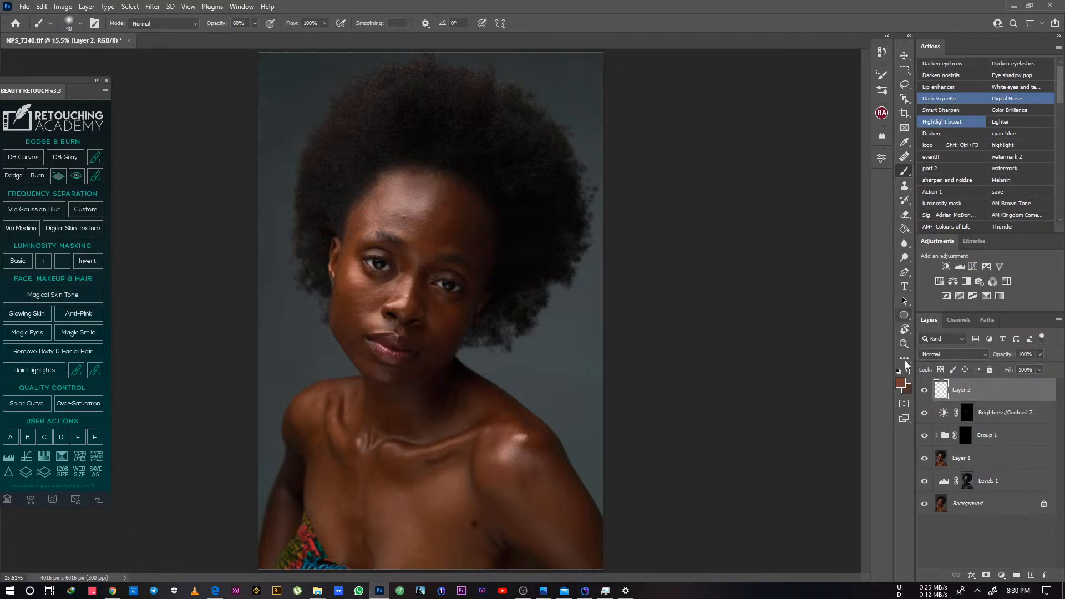
{"action": "left_click", "coordinate": [901, 382]}
{"action": "left_click", "coordinate": [692, 176]}
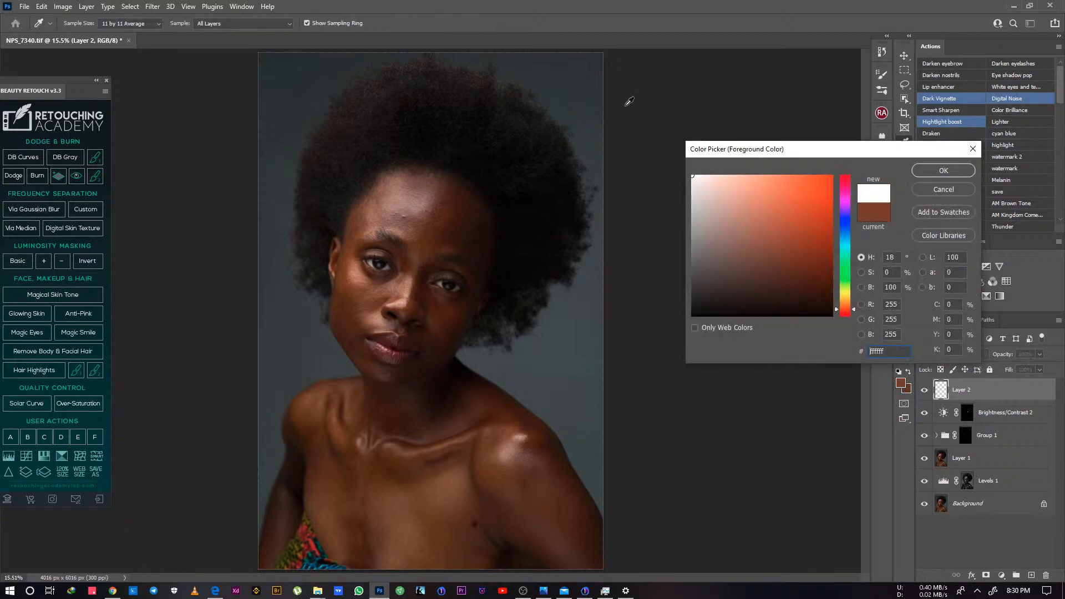
{"action": "left_click", "coordinate": [926, 175]}
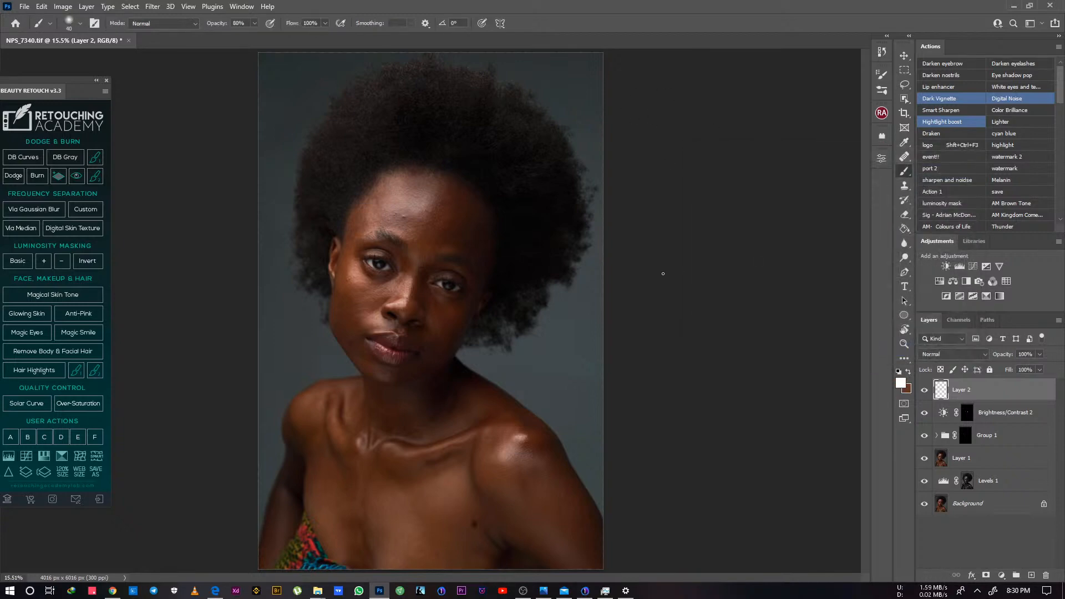
Paint fine white radial strokes around the iris of the eye on the shadowed side with a 5 px brush
{"action": "key", "text": "ctrl+plus"}
{"action": "key", "text": "ctrl+plus"}
{"action": "key", "text": "ctrl+plus"}
{"action": "key", "text": "ctrl+plus"}
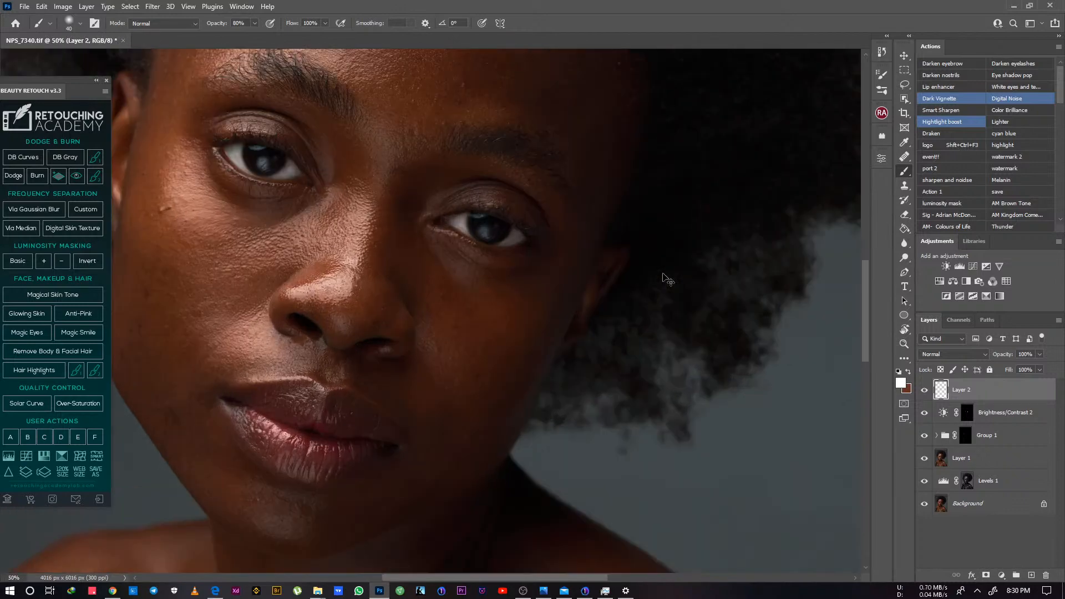
{"action": "key", "text": "ctrl+plus"}
{"action": "key", "text": "bracketleft"}
{"action": "key", "text": "bracketleft"}
{"action": "key", "text": "bracketleft"}
{"action": "key", "text": "bracketleft"}
{"action": "key", "text": "bracketleft"}
{"action": "key", "text": "bracketleft"}
{"action": "key", "text": "bracketleft"}
{"action": "key", "text": "ctrl+plus"}
{"action": "key", "text": "ctrl+plus"}
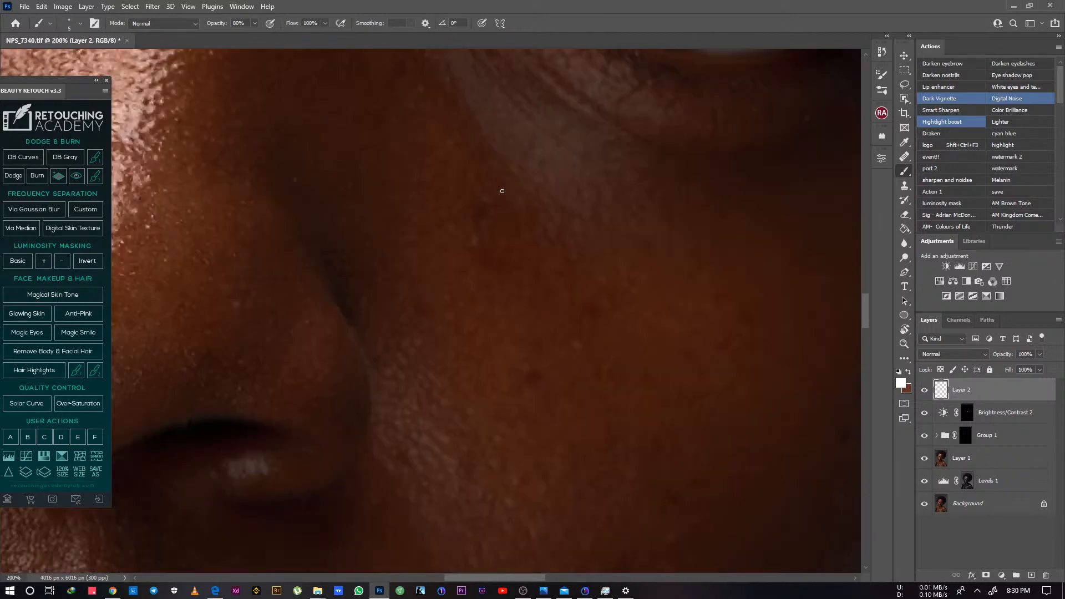
{"action": "left_click_drag", "start_coordinate": [594, 301], "coordinate": [577, 407]}
{"action": "left_click_drag", "start_coordinate": [660, 187], "coordinate": [590, 335]}
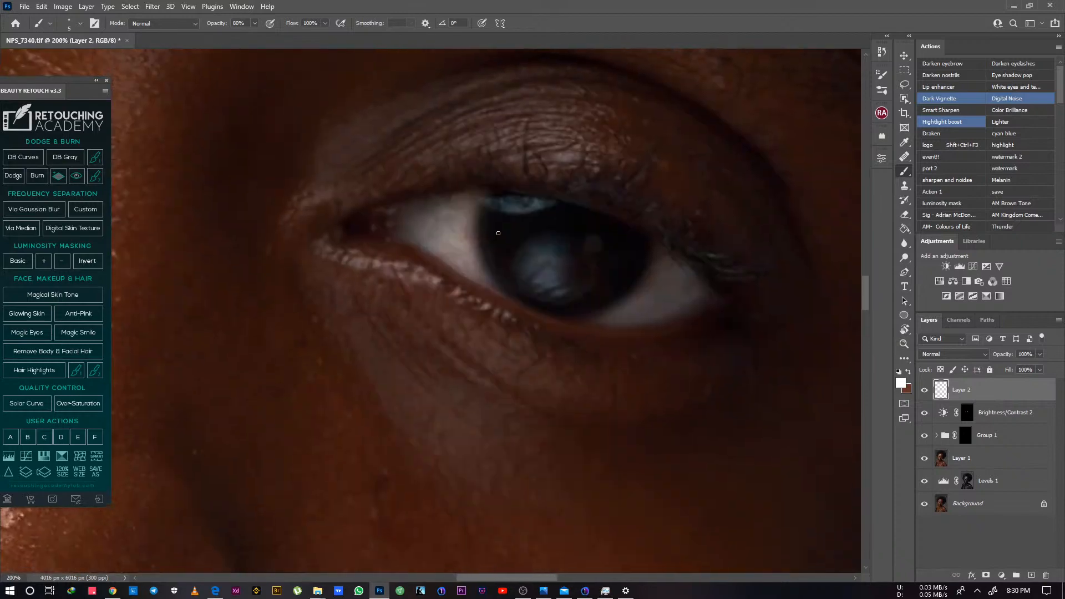
{"action": "mouse_move", "coordinate": [502, 218]}
{"action": "left_mouse_down"}
{"action": "mouse_move", "coordinate": [492, 242]}
{"action": "mouse_move", "coordinate": [515, 234]}
{"action": "mouse_move", "coordinate": [501, 259]}
{"action": "mouse_move", "coordinate": [527, 263]}
{"action": "mouse_move", "coordinate": [523, 282]}
{"action": "mouse_move", "coordinate": [546, 271]}
{"action": "mouse_move", "coordinate": [558, 295]}
{"action": "mouse_move", "coordinate": [574, 293]}
{"action": "mouse_move", "coordinate": [586, 271]}
{"action": "mouse_move", "coordinate": [607, 280]}
{"action": "mouse_move", "coordinate": [597, 271]}
{"action": "mouse_move", "coordinate": [632, 228]}
{"action": "left_mouse_up"}
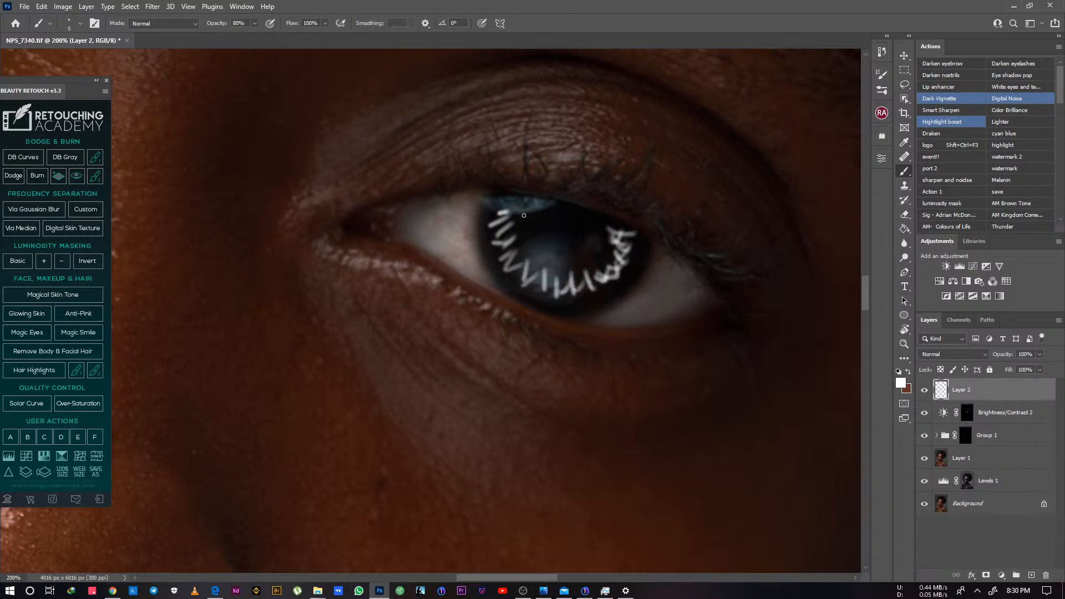
{"action": "mouse_move", "coordinate": [513, 217]}
{"action": "left_mouse_down"}
{"action": "mouse_move", "coordinate": [541, 280]}
{"action": "mouse_move", "coordinate": [559, 279]}
{"action": "mouse_move", "coordinate": [609, 265]}
{"action": "mouse_move", "coordinate": [598, 241]}
{"action": "mouse_move", "coordinate": [613, 227]}
{"action": "mouse_move", "coordinate": [588, 216]}
{"action": "mouse_move", "coordinate": [611, 222]}
{"action": "left_mouse_up"}
{"action": "left_click_drag", "start_coordinate": [538, 204], "coordinate": [591, 217]}
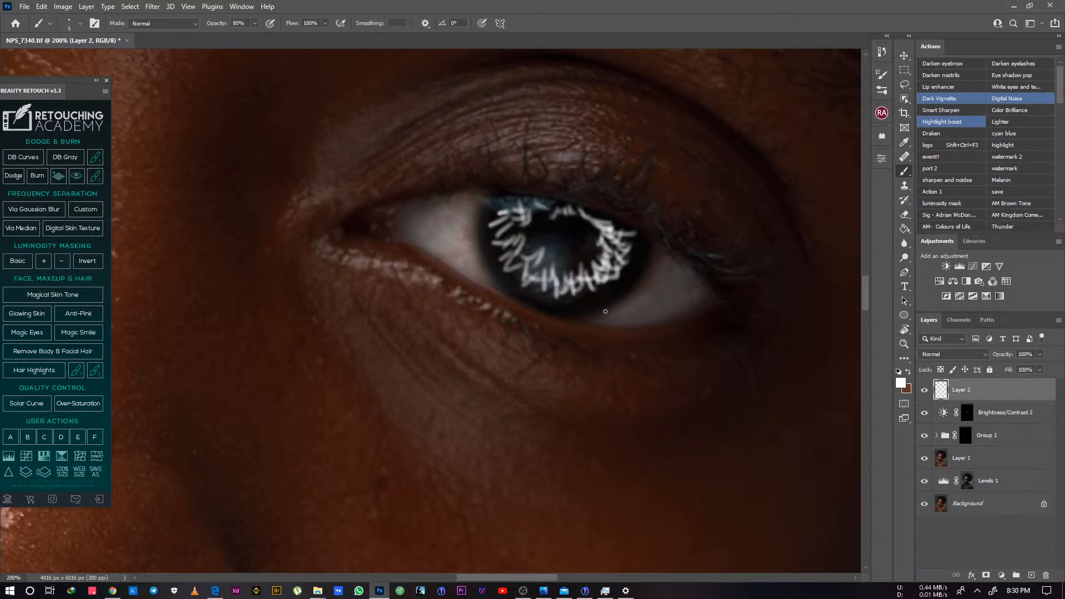
Paint fine white radial strokes around the iris of the eye on the lit side with the 5 px brush
{"action": "left_click_drag", "start_coordinate": [434, 310], "coordinate": [594, 316]}
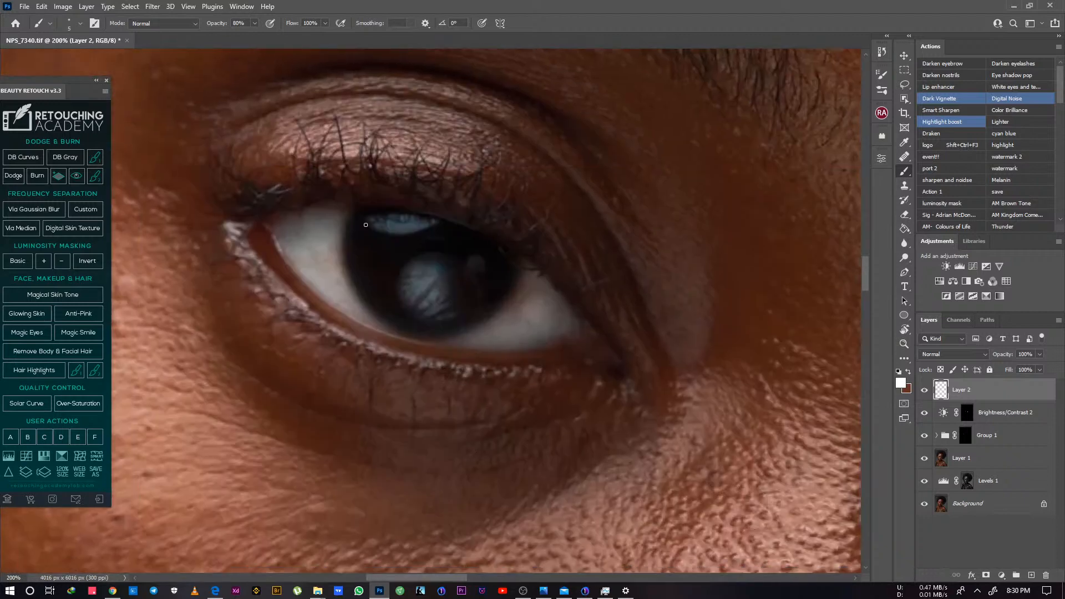
{"action": "mouse_move", "coordinate": [356, 220]}
{"action": "left_mouse_down"}
{"action": "mouse_move", "coordinate": [374, 220]}
{"action": "mouse_move", "coordinate": [358, 227]}
{"action": "left_mouse_up"}
{"action": "mouse_move", "coordinate": [366, 232]}
{"action": "left_mouse_down"}
{"action": "mouse_move", "coordinate": [354, 242]}
{"action": "mouse_move", "coordinate": [364, 235]}
{"action": "left_mouse_up"}
{"action": "mouse_move", "coordinate": [373, 237]}
{"action": "left_mouse_down"}
{"action": "mouse_move", "coordinate": [357, 254]}
{"action": "mouse_move", "coordinate": [378, 242]}
{"action": "mouse_move", "coordinate": [362, 267]}
{"action": "mouse_move", "coordinate": [373, 264]}
{"action": "mouse_move", "coordinate": [377, 281]}
{"action": "mouse_move", "coordinate": [394, 277]}
{"action": "mouse_move", "coordinate": [384, 290]}
{"action": "mouse_move", "coordinate": [395, 303]}
{"action": "mouse_move", "coordinate": [424, 302]}
{"action": "mouse_move", "coordinate": [426, 312]}
{"action": "mouse_move", "coordinate": [450, 298]}
{"action": "mouse_move", "coordinate": [444, 305]}
{"action": "mouse_move", "coordinate": [461, 298]}
{"action": "mouse_move", "coordinate": [450, 305]}
{"action": "mouse_move", "coordinate": [468, 308]}
{"action": "mouse_move", "coordinate": [494, 271]}
{"action": "mouse_move", "coordinate": [483, 269]}
{"action": "mouse_move", "coordinate": [490, 247]}
{"action": "mouse_move", "coordinate": [496, 257]}
{"action": "mouse_move", "coordinate": [446, 257]}
{"action": "mouse_move", "coordinate": [365, 230]}
{"action": "mouse_move", "coordinate": [385, 274]}
{"action": "mouse_move", "coordinate": [412, 281]}
{"action": "mouse_move", "coordinate": [410, 304]}
{"action": "mouse_move", "coordinate": [469, 285]}
{"action": "mouse_move", "coordinate": [488, 258]}
{"action": "mouse_move", "coordinate": [375, 229]}
{"action": "mouse_move", "coordinate": [411, 222]}
{"action": "mouse_move", "coordinate": [487, 255]}
{"action": "left_mouse_up"}
Apply a Gaussian Blur with a 1 pixel radius to the layer of painted iris strokes
{"action": "key", "text": "ctrl+0"}
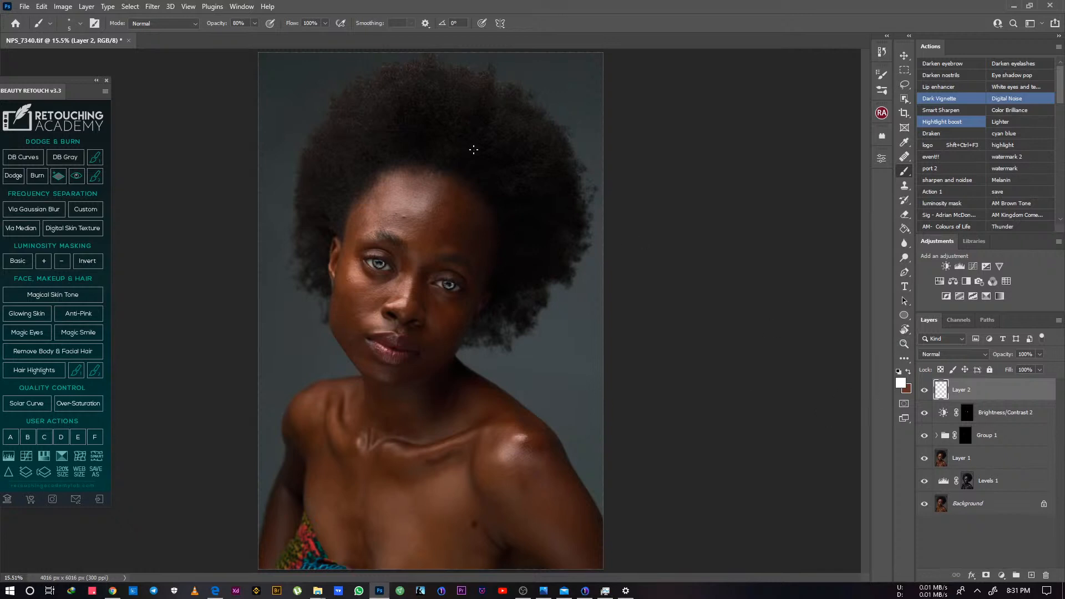
{"action": "left_click", "coordinate": [152, 7]}
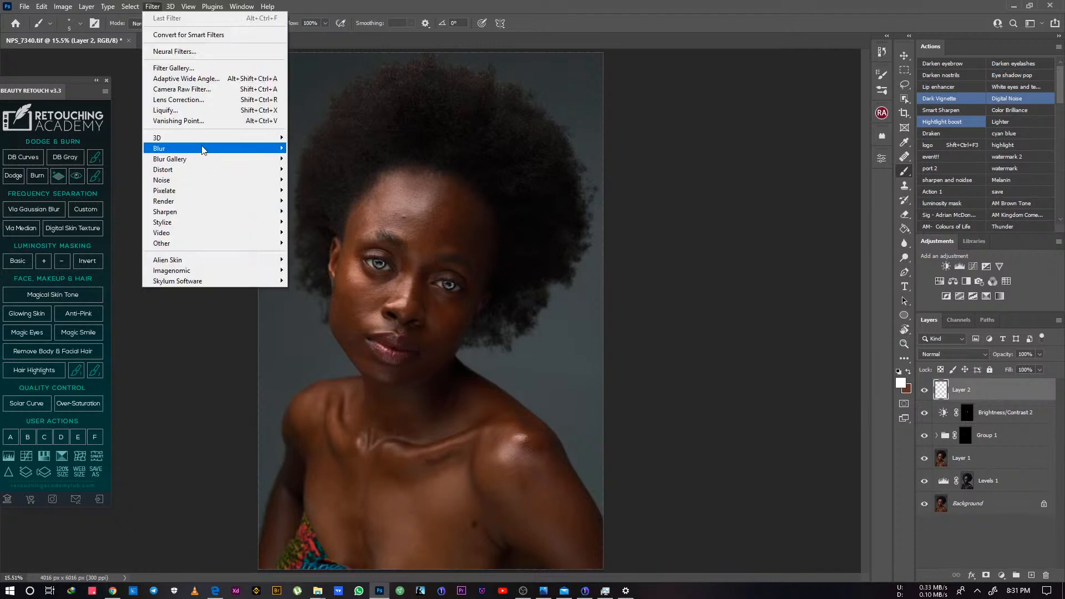
{"action": "mouse_move", "coordinate": [240, 153]}
{"action": "left_click", "coordinate": [317, 190]}
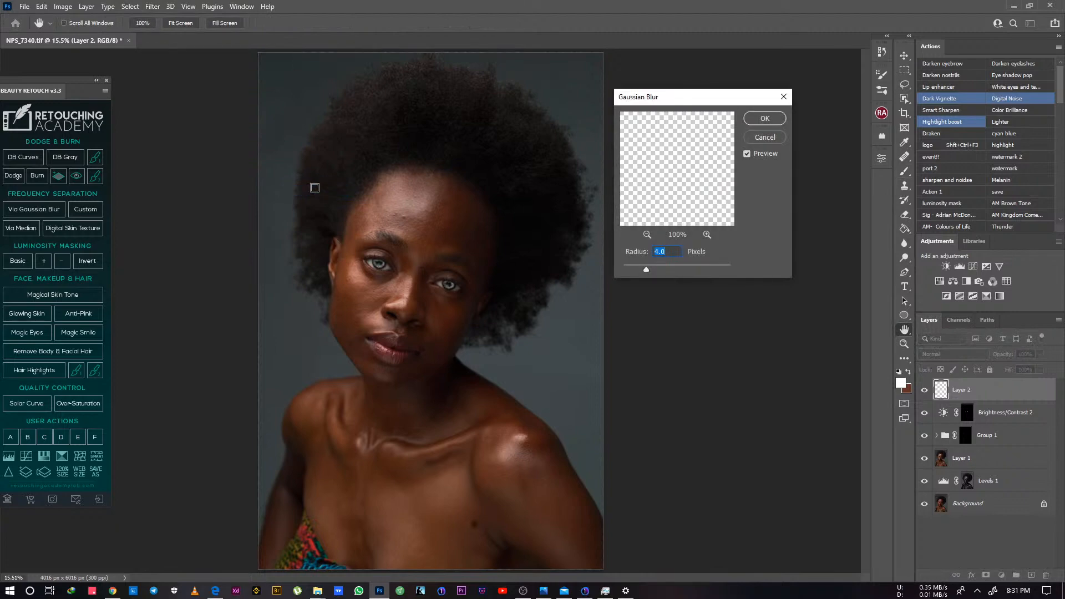
{"action": "type", "text": "1"}
{"action": "key", "text": "Return"}
{"action": "key", "text": "b"}
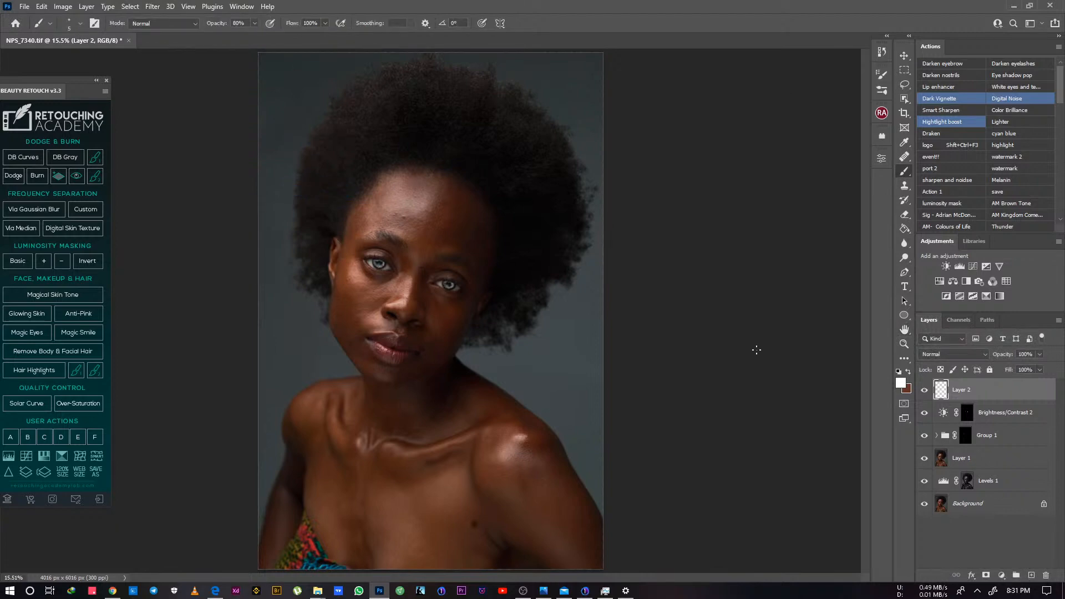
Reduce the iris stroke layer's opacity to 25% and compare the retouched portrait with the Background layer alone
{"action": "left_click", "coordinate": [1039, 357]}
{"action": "left_click", "coordinate": [1005, 369]}
{"action": "key", "text": "ctrl+plus"}
{"action": "key", "text": "ctrl+plus"}
{"action": "key", "text": "ctrl+plus"}
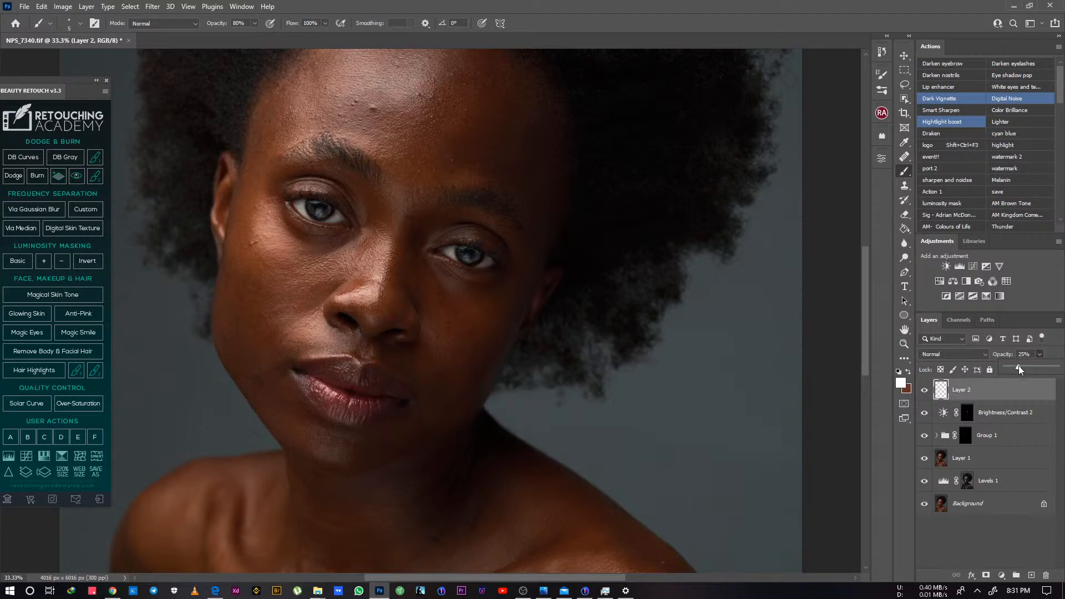
{"action": "key", "text": "ctrl+0"}
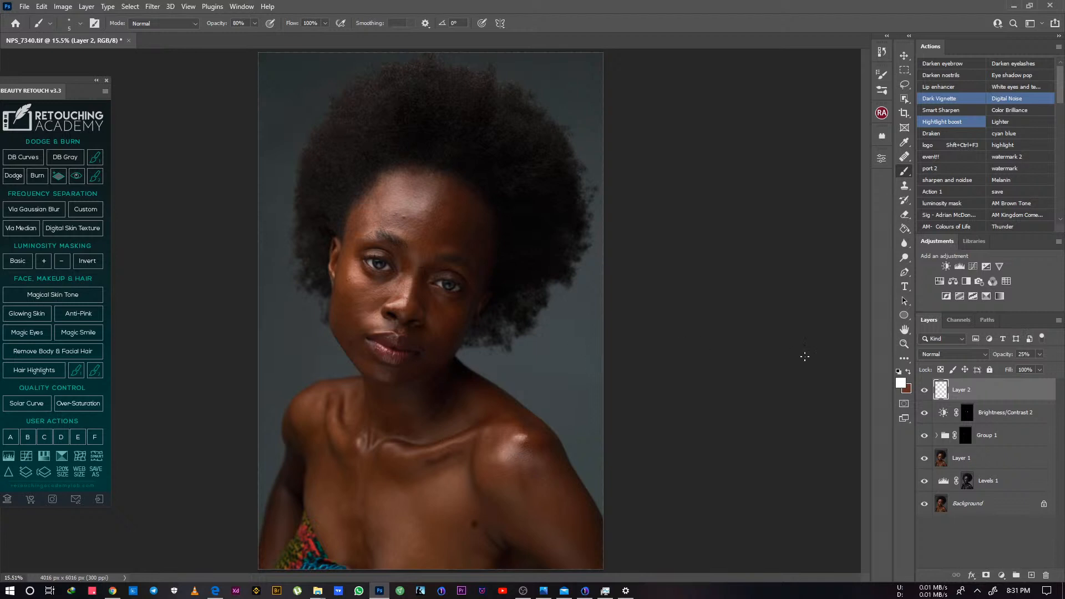
{"action": "key", "text": "alt"}
{"action": "left_click", "coordinate": [925, 504], "text": "alt"}
{"action": "left_click", "coordinate": [924, 506], "text": "alt"}
Add a Hue/Saturation adjustment layer above the iris strokes with Colorize enabled, and invert its mask to black
{"action": "left_click", "coordinate": [940, 282]}
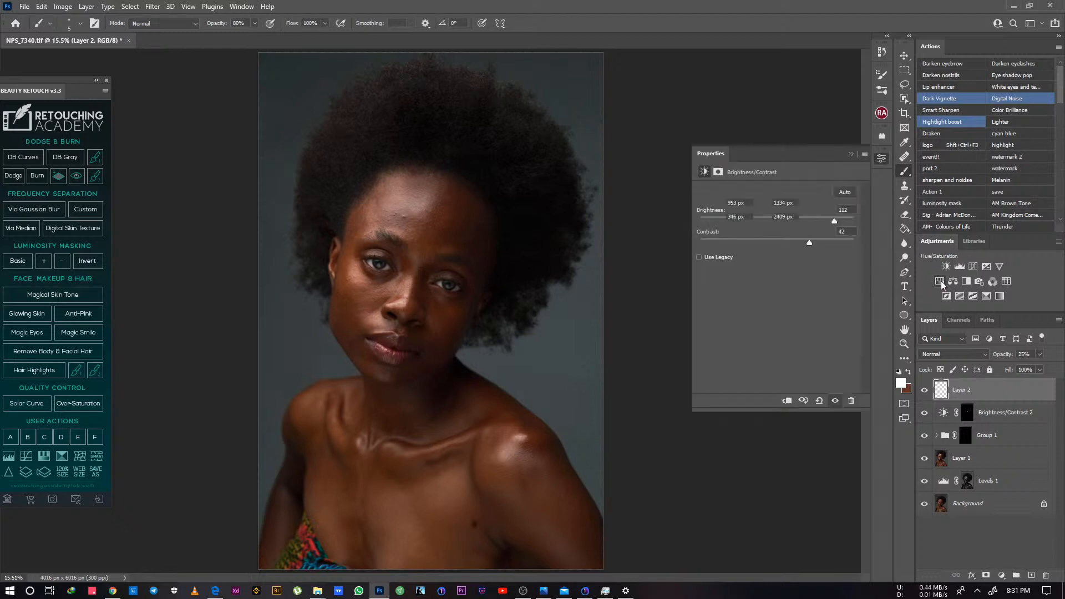
{"action": "left_click", "coordinate": [758, 291]}
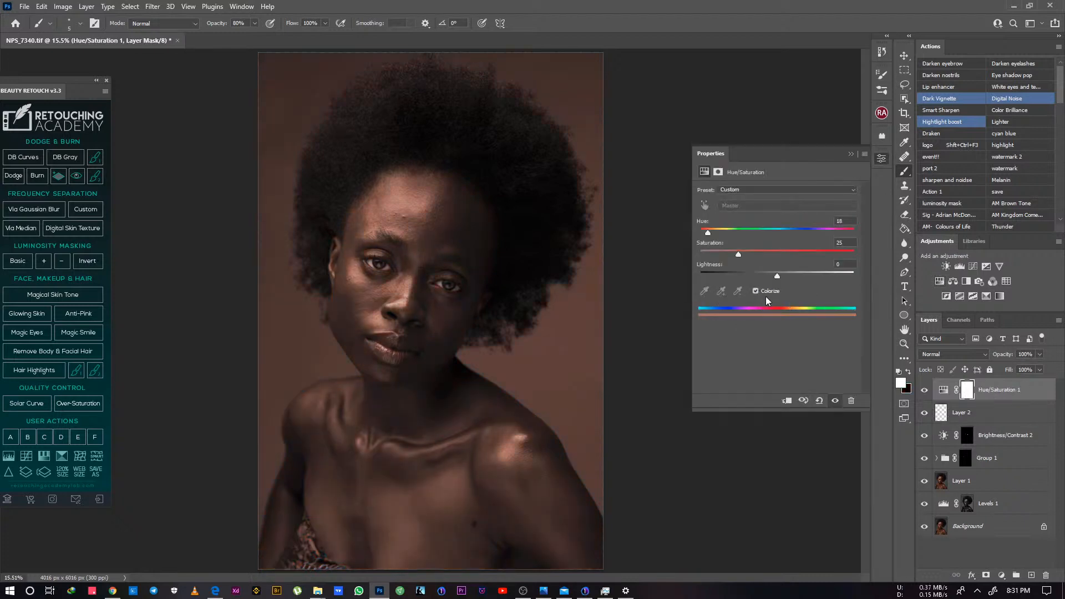
{"action": "key", "text": "ctrl+i"}
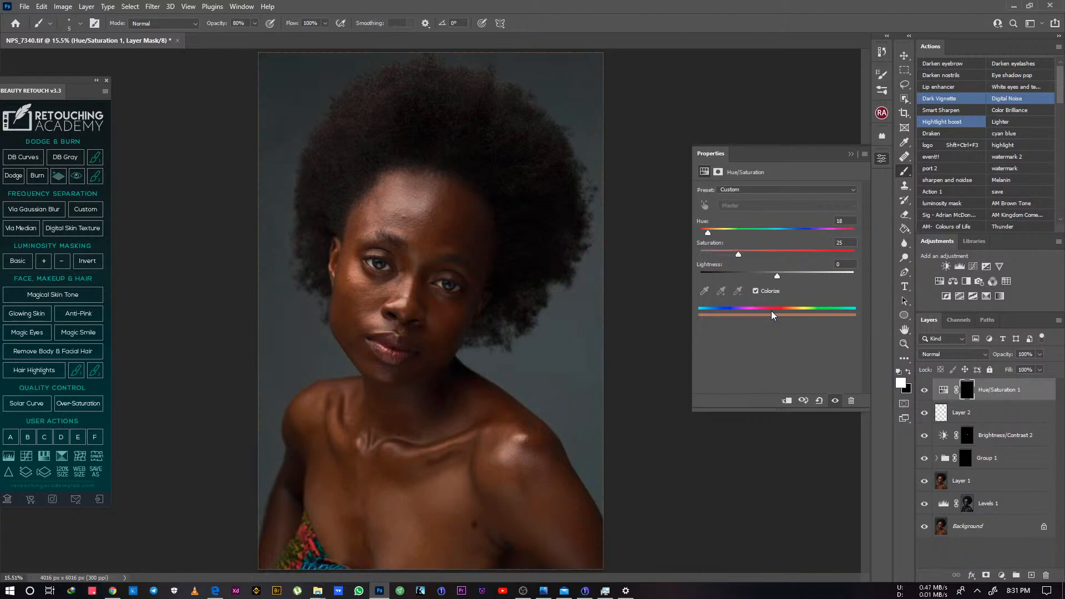
Paint white over both irises on the Hue/Saturation mask with a 25 px brush
{"action": "key", "text": "ctrl+plus"}
{"action": "key", "text": "ctrl+plus"}
{"action": "key", "text": "ctrl+plus"}
{"action": "key", "text": "ctrl+plus"}
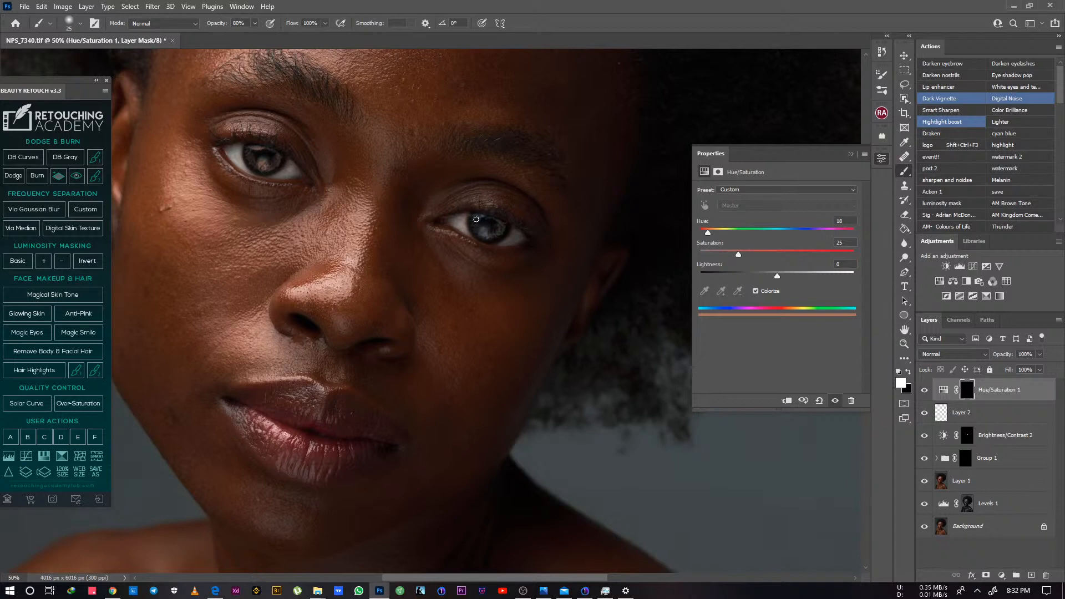
{"action": "mouse_move", "coordinate": [476, 221]}
{"action": "left_mouse_down"}
{"action": "mouse_move", "coordinate": [501, 225]}
{"action": "mouse_move", "coordinate": [477, 227]}
{"action": "left_mouse_up"}
Set the Hue/Saturation layer's blend mode to Color and its saturation to 60
{"action": "left_click", "coordinate": [962, 355]}
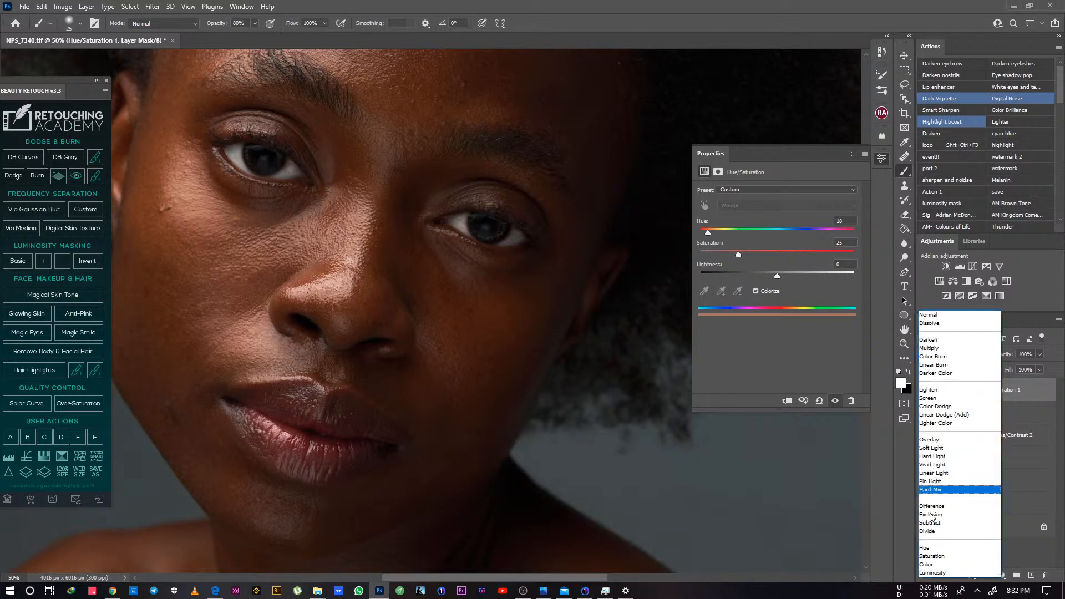
{"action": "left_click", "coordinate": [927, 565]}
{"action": "left_click_drag", "start_coordinate": [754, 257], "coordinate": [806, 256]}
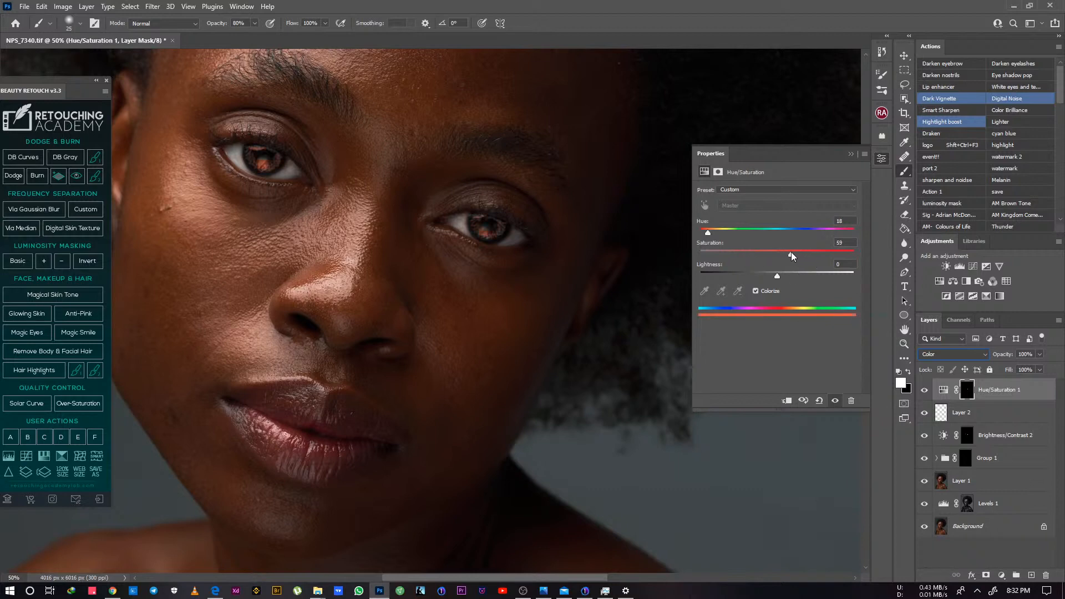
{"action": "key", "text": "ctrl+0"}
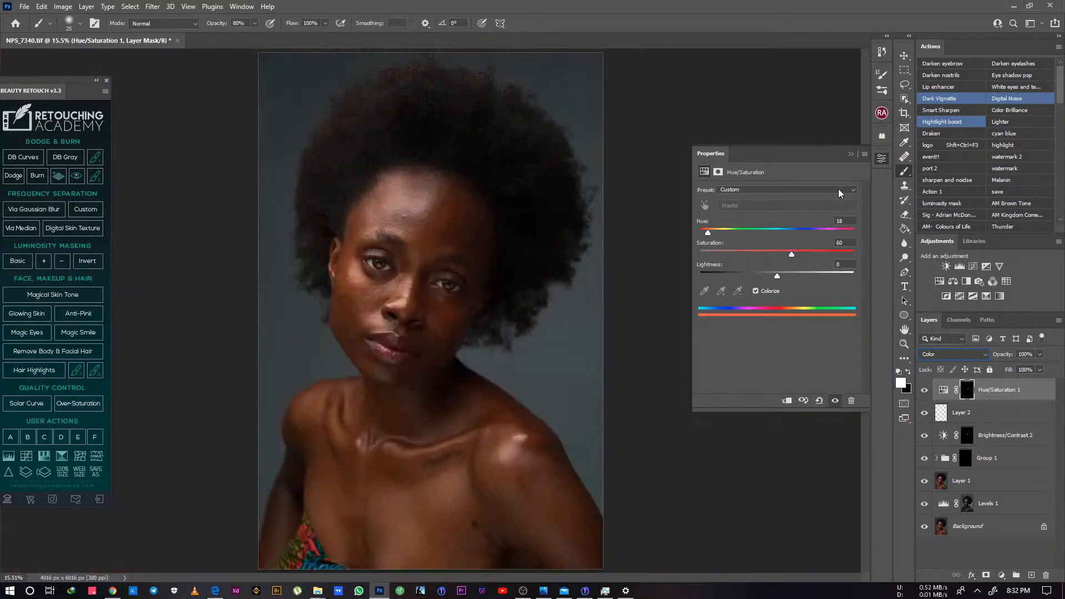
Shift the Hue/Saturation layer's hue to blue for the irises and reduce the layer's opacity to 38%
{"action": "left_click_drag", "start_coordinate": [708, 233], "coordinate": [792, 254]}
{"action": "left_click", "coordinate": [881, 158]}
{"action": "left_click", "coordinate": [1040, 354]}
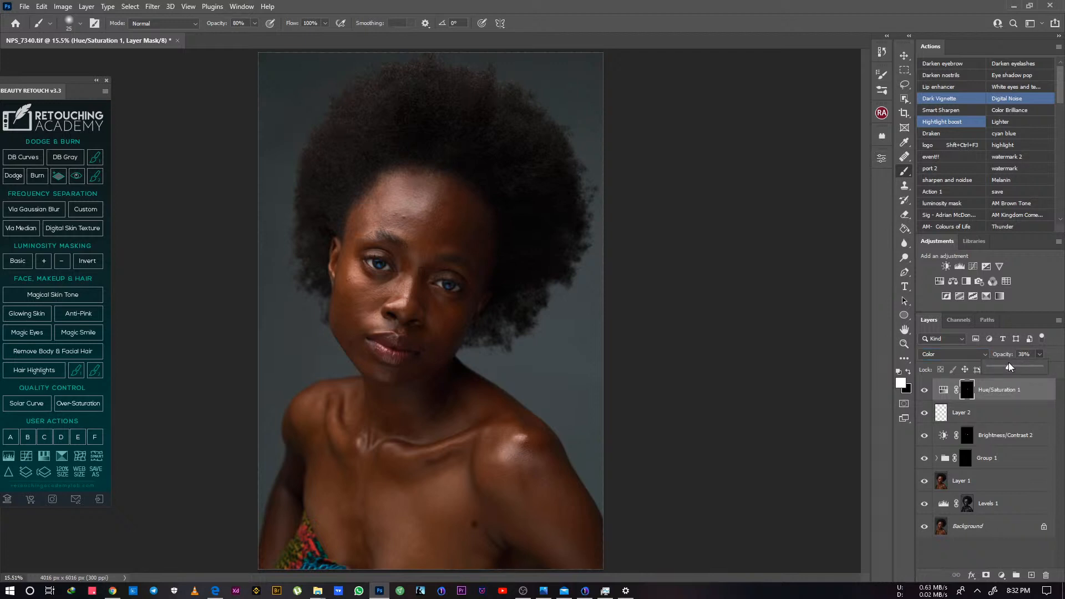
Group the eye-retouching layers from Hue/Saturation 1 down to Group 1, and select Layer 1
{"action": "left_click", "coordinate": [905, 55]}
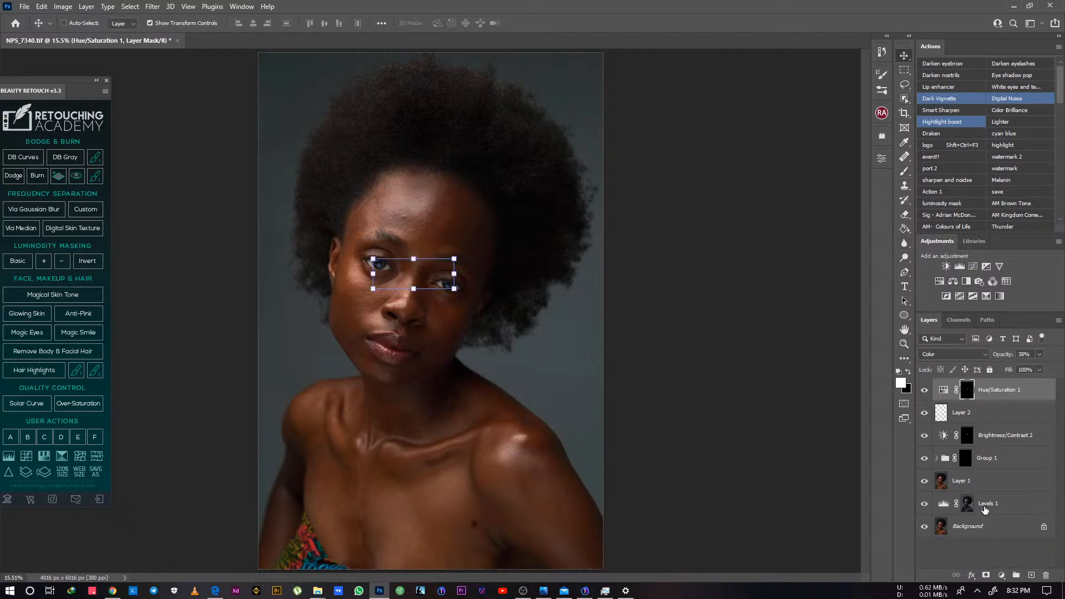
{"action": "left_click", "coordinate": [993, 462], "text": "shift"}
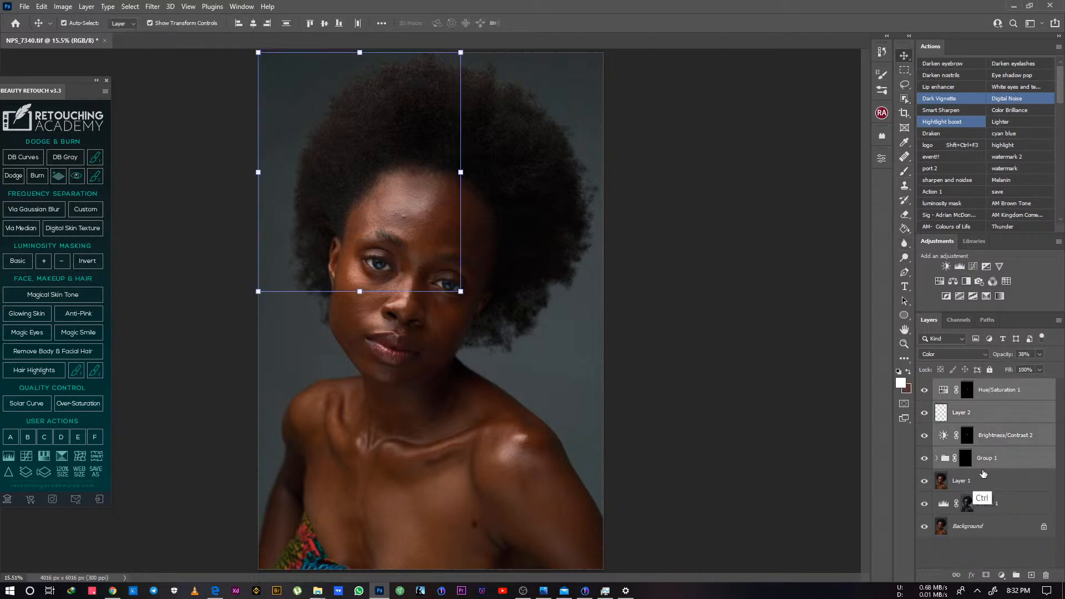
{"action": "key", "text": "ctrl+g"}
{"action": "left_click", "coordinate": [981, 408]}
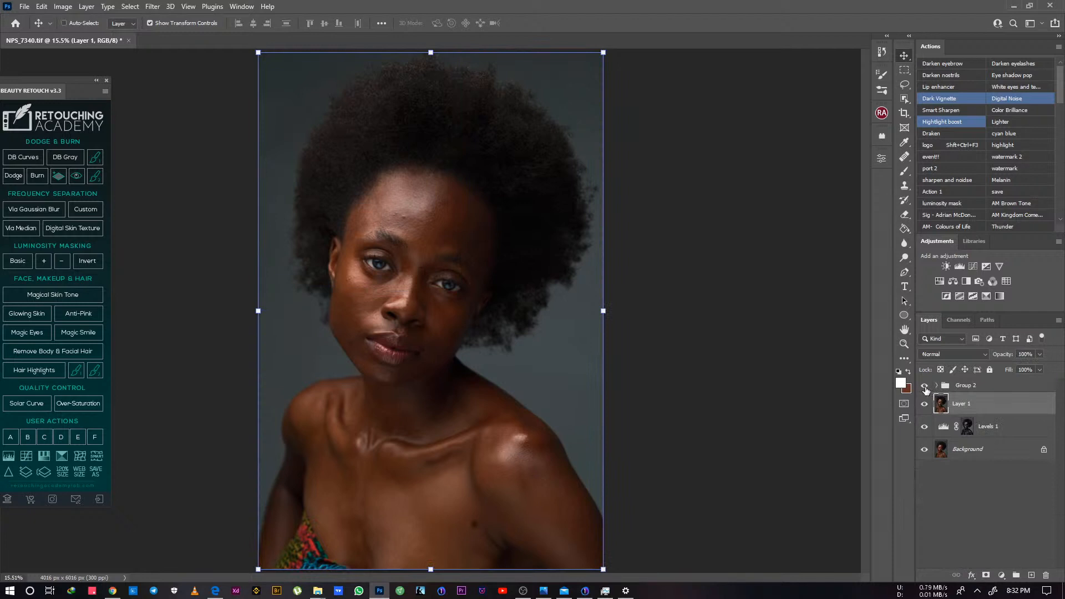
Compare the face with the eye-retouching group hidden and shown, both in full view and at 50% zoom
{"action": "left_click", "coordinate": [925, 387]}
{"action": "left_click", "coordinate": [925, 387]}
{"action": "key", "text": "ctrl+plus"}
{"action": "key", "text": "ctrl+plus"}
{"action": "key", "text": "ctrl+plus"}
{"action": "key", "text": "ctrl+plus"}
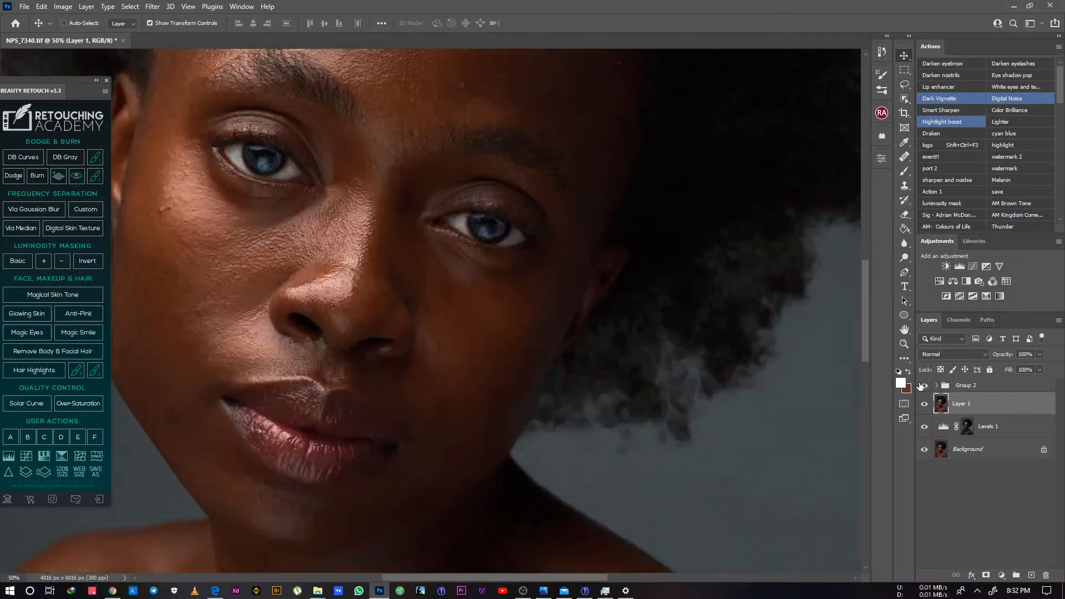
{"action": "left_click_drag", "start_coordinate": [511, 236], "coordinate": [581, 275]}
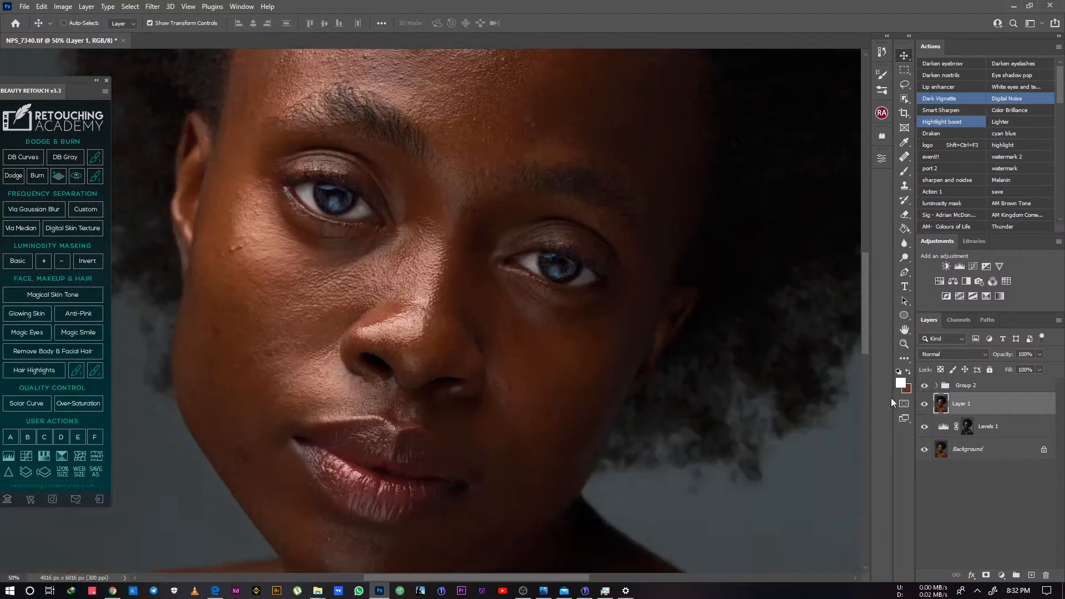
{"action": "left_click", "coordinate": [925, 385]}
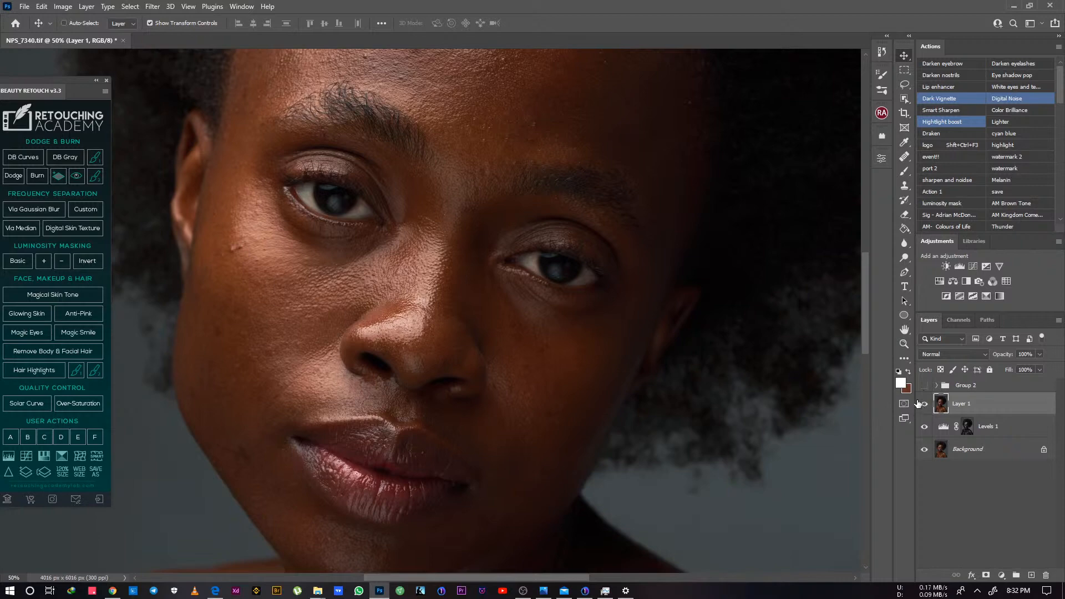
{"action": "left_click", "coordinate": [924, 388]}
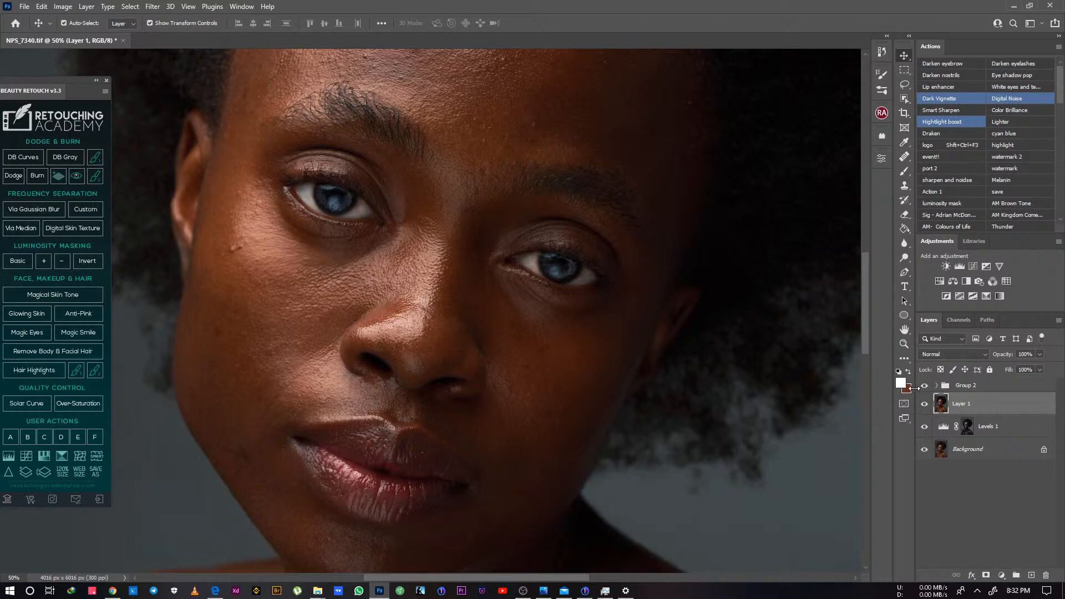
Examine the details of both eyes at close range with the eye-retouching group hidden and shown
{"action": "key", "text": "ctrl+plus"}
{"action": "key", "text": "ctrl+plus"}
{"action": "key", "text": "ctrl+plus"}
{"action": "left_click_drag", "start_coordinate": [343, 186], "coordinate": [491, 303]}
{"action": "key", "text": "ctrl+minus"}
{"action": "key", "text": "ctrl+minus"}
{"action": "key", "text": "ctrl+minus"}
{"action": "key", "text": "ctrl+plus"}
{"action": "key", "text": "ctrl+plus"}
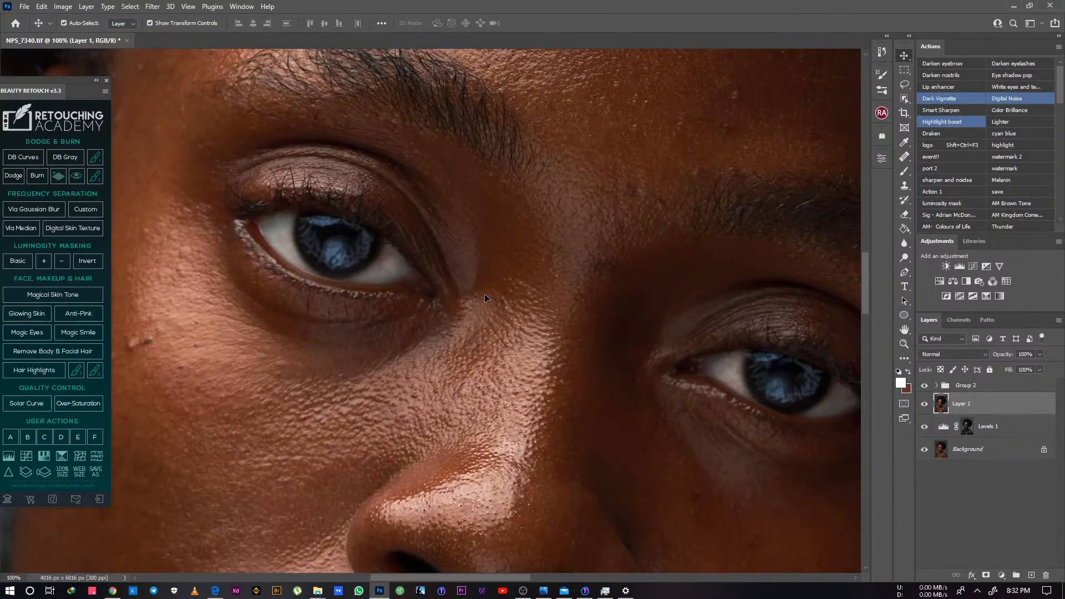
{"action": "left_click_drag", "start_coordinate": [595, 391], "coordinate": [557, 382]}
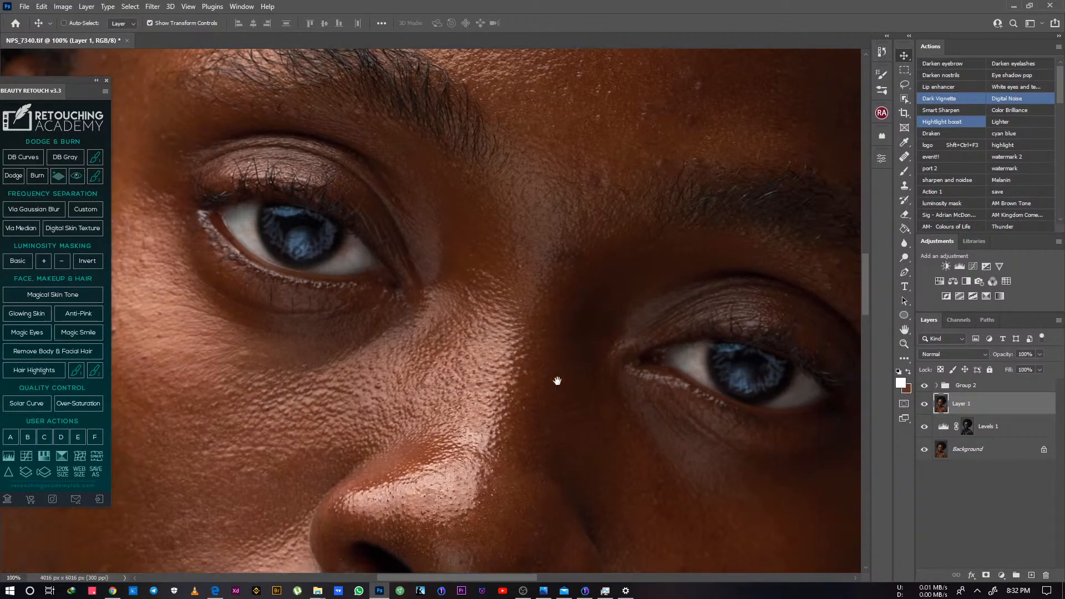
{"action": "left_click", "coordinate": [924, 386]}
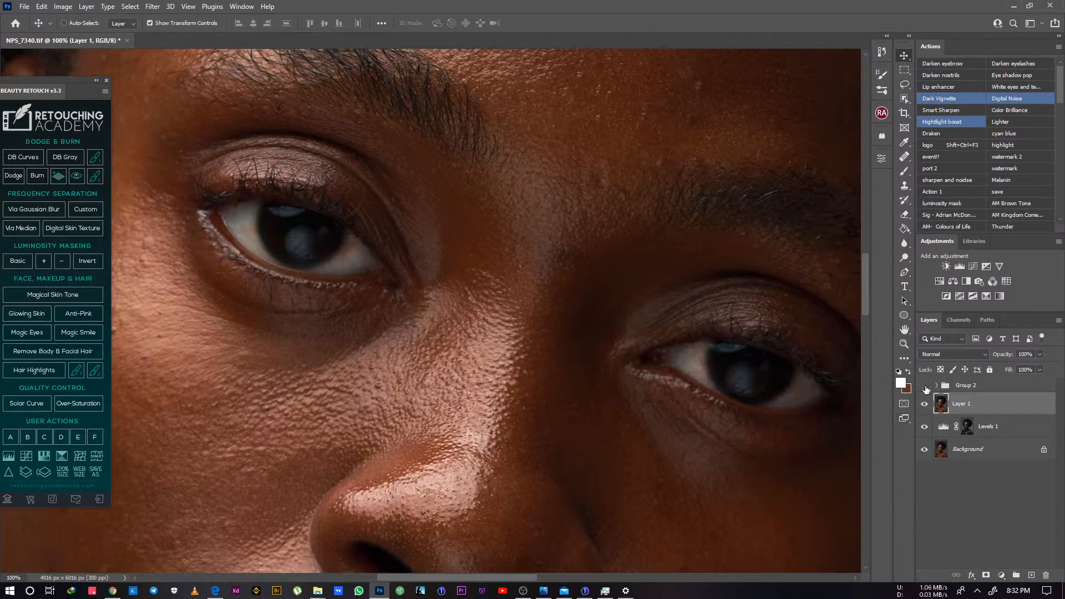
{"action": "left_click", "coordinate": [924, 386]}
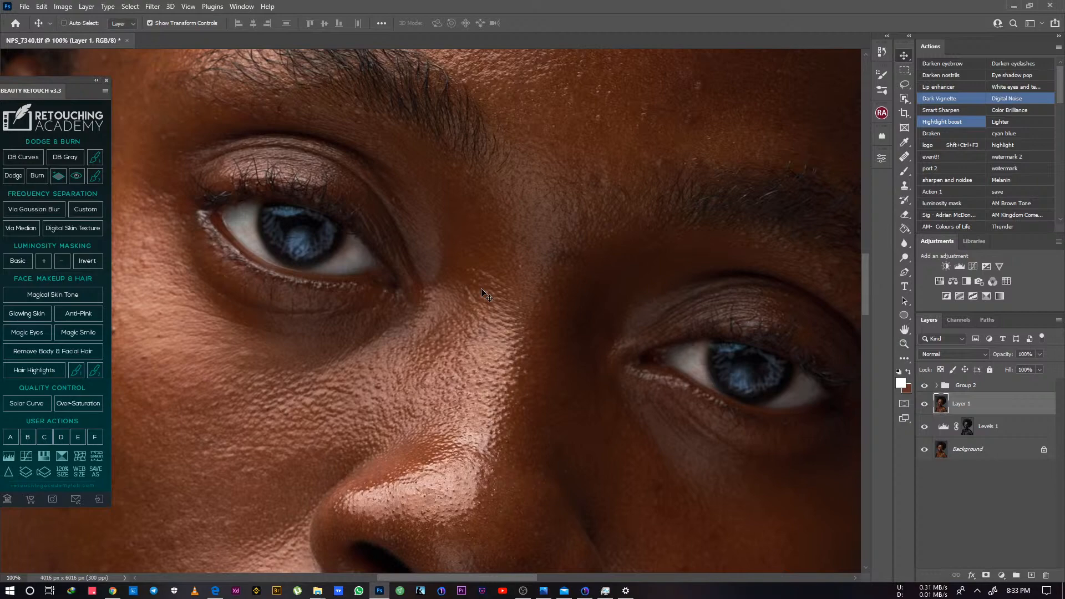
{"action": "left_click_drag", "start_coordinate": [867, 292], "coordinate": [854, 263]}
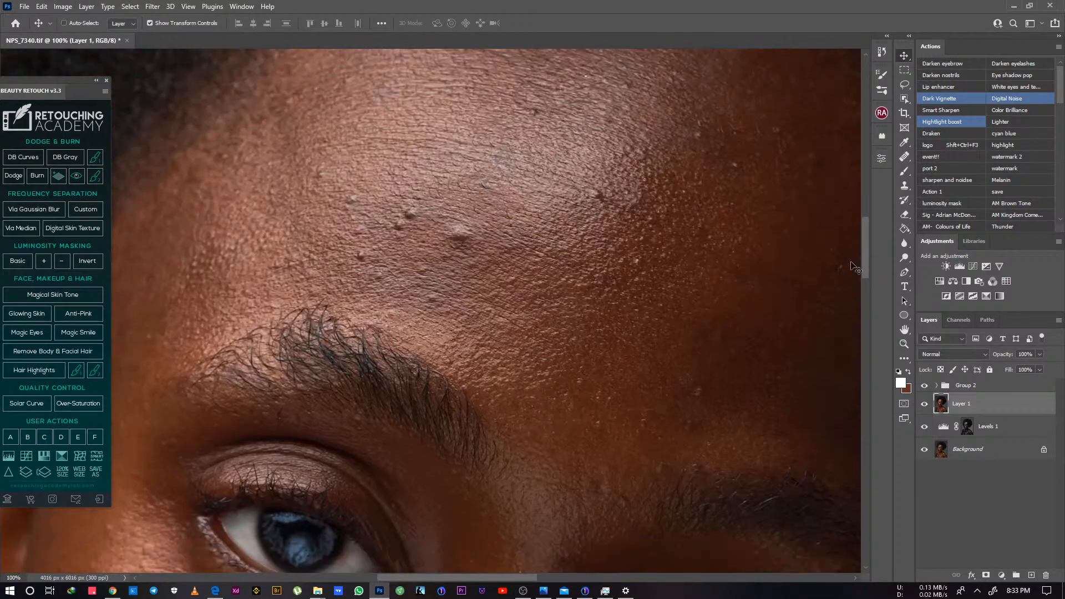
{"action": "key", "text": "ctrl+0"}
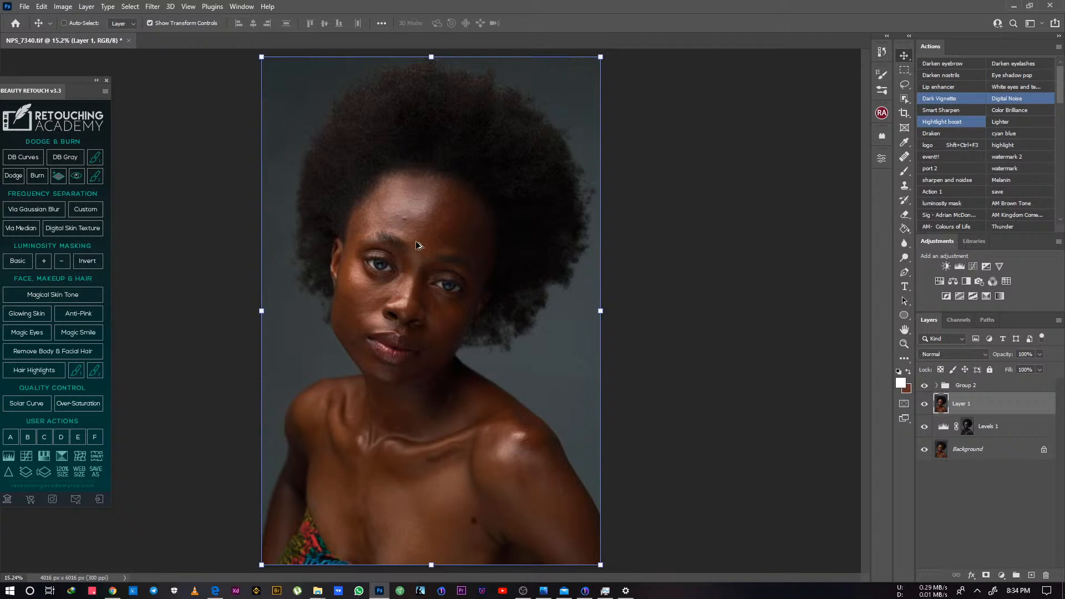
{"action": "key", "text": "ctrl+0"}
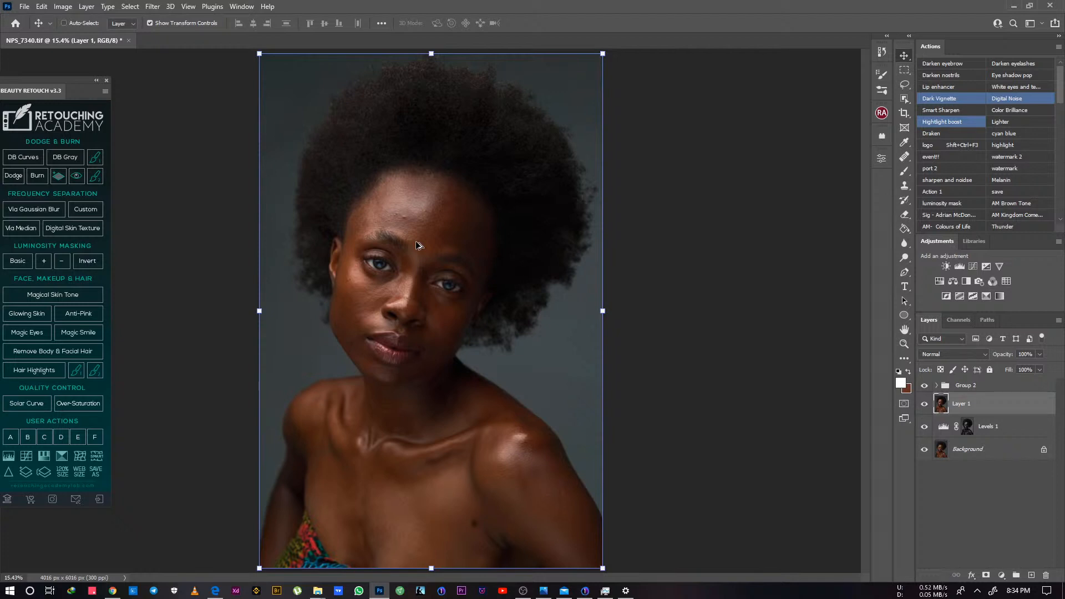
{"action": "scroll", "coordinate": [416, 243], "scroll_direction": "up", "scroll_amount": 2}
{"action": "scroll", "coordinate": [416, 243], "scroll_direction": "down", "scroll_amount": 3}
{"action": "scroll", "coordinate": [416, 242], "scroll_direction": "up", "scroll_amount": 1}
Switch to the Photos app and view the Retouching Secrets online workshop flyer
{"action": "left_click", "coordinate": [548, 593]}
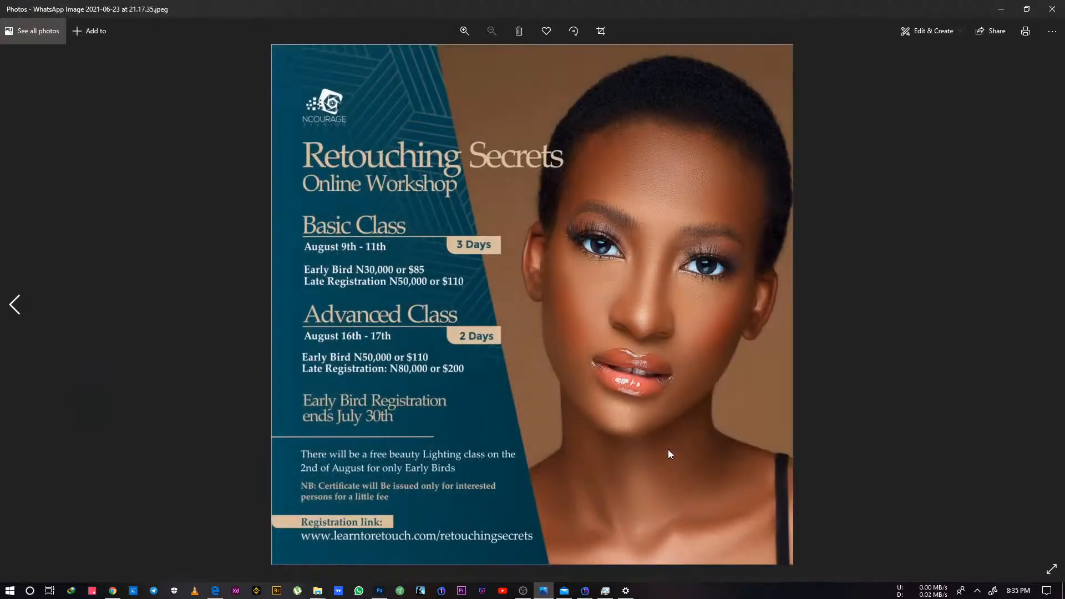